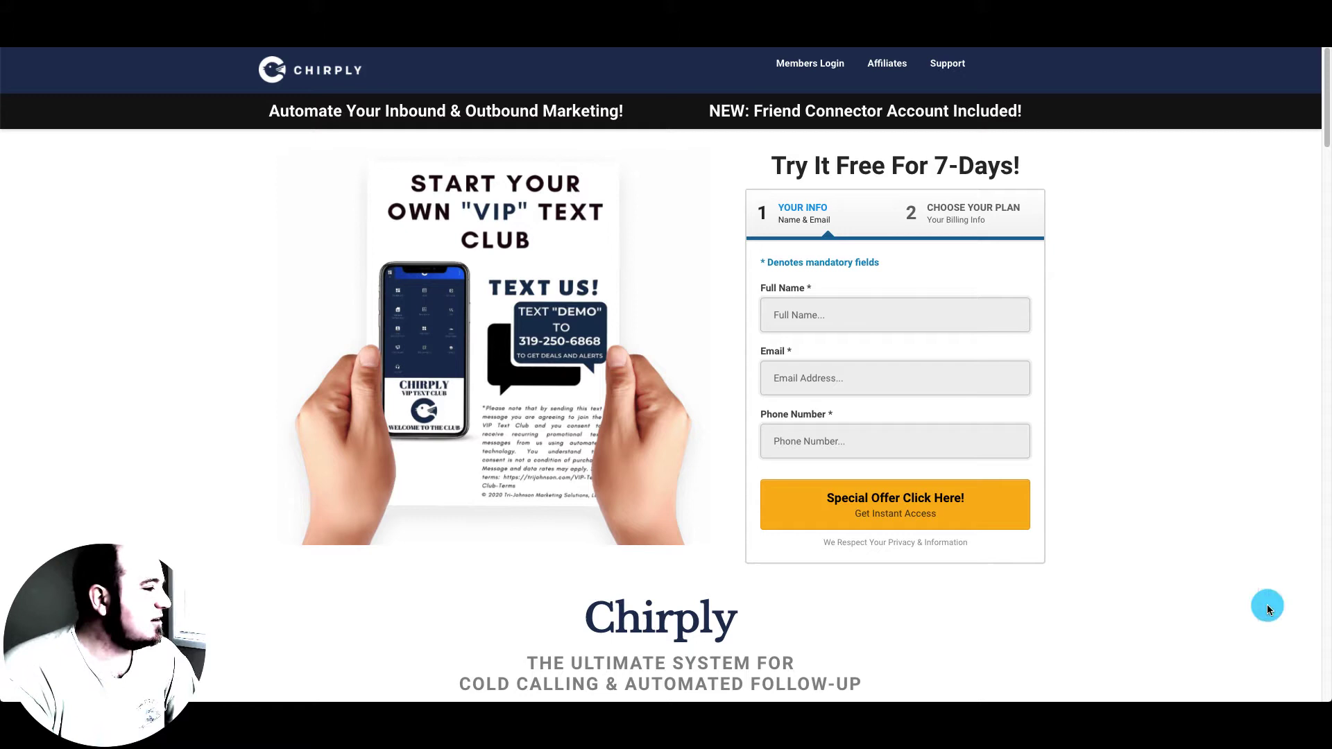
- Scroll through the Chirply optin page and jump back to its signup form
scroll(1186, 488, down, 3)
scroll(1186, 490, down, 7)
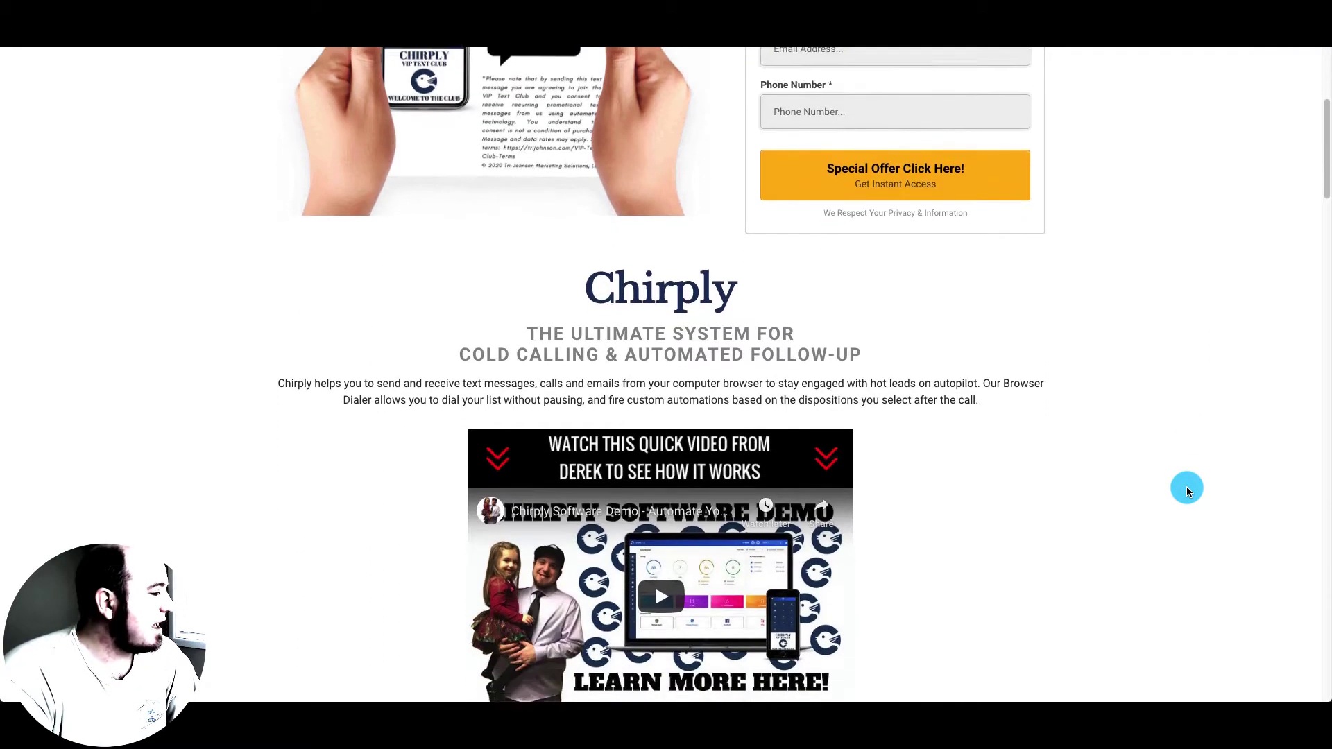
scroll(1186, 490, down, 10)
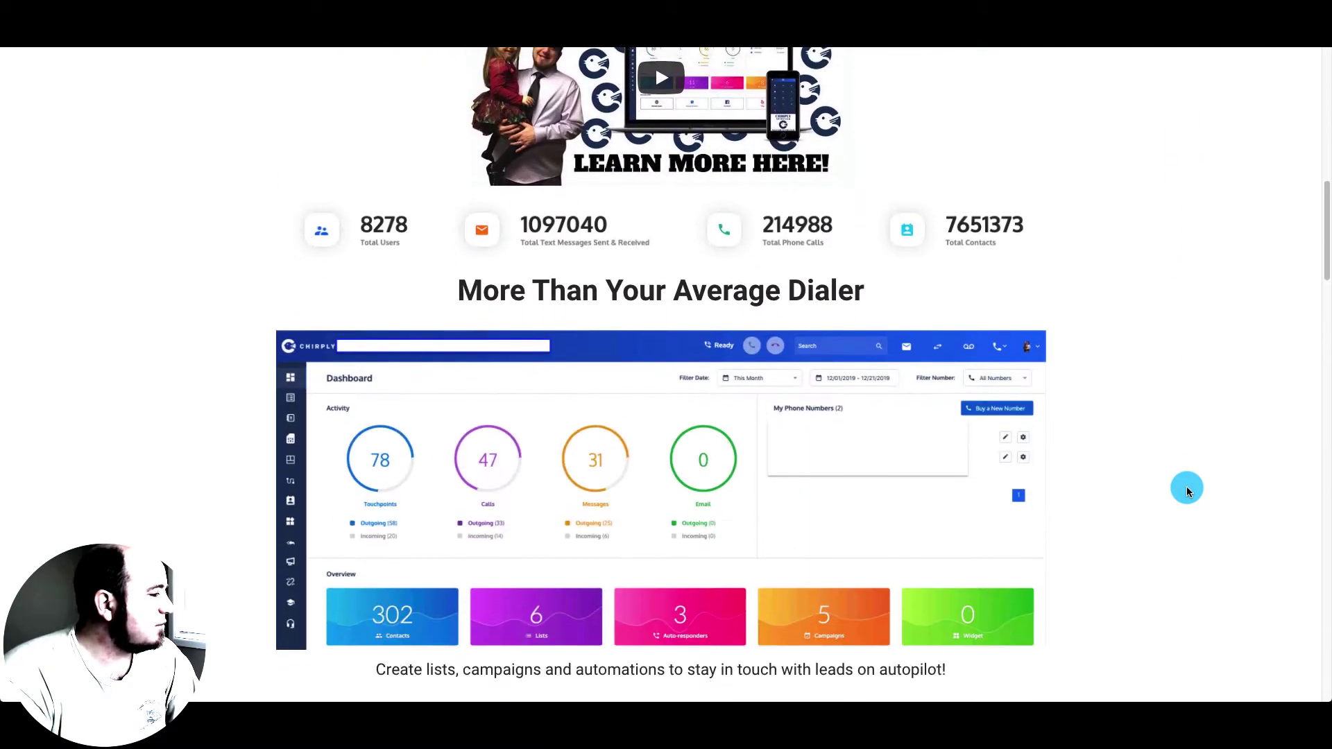
scroll(1186, 489, down, 16)
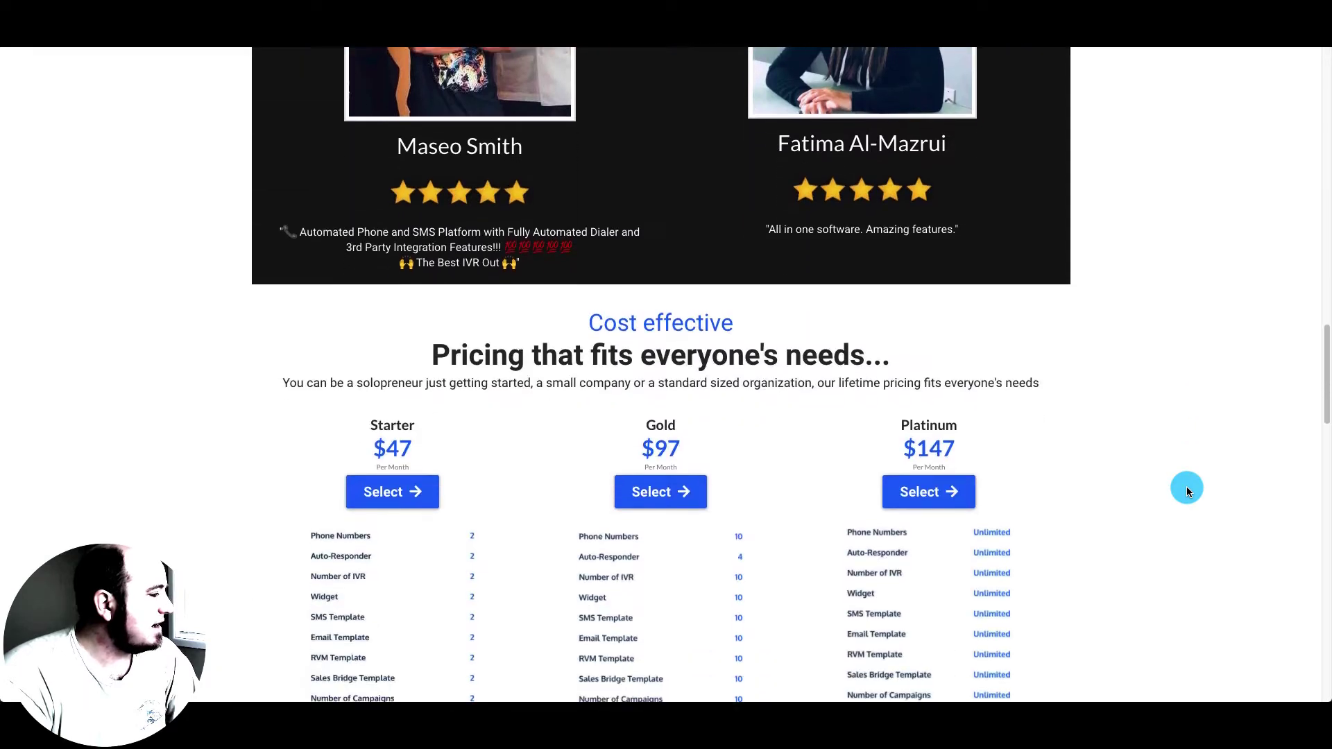
scroll(1186, 490, down, 16)
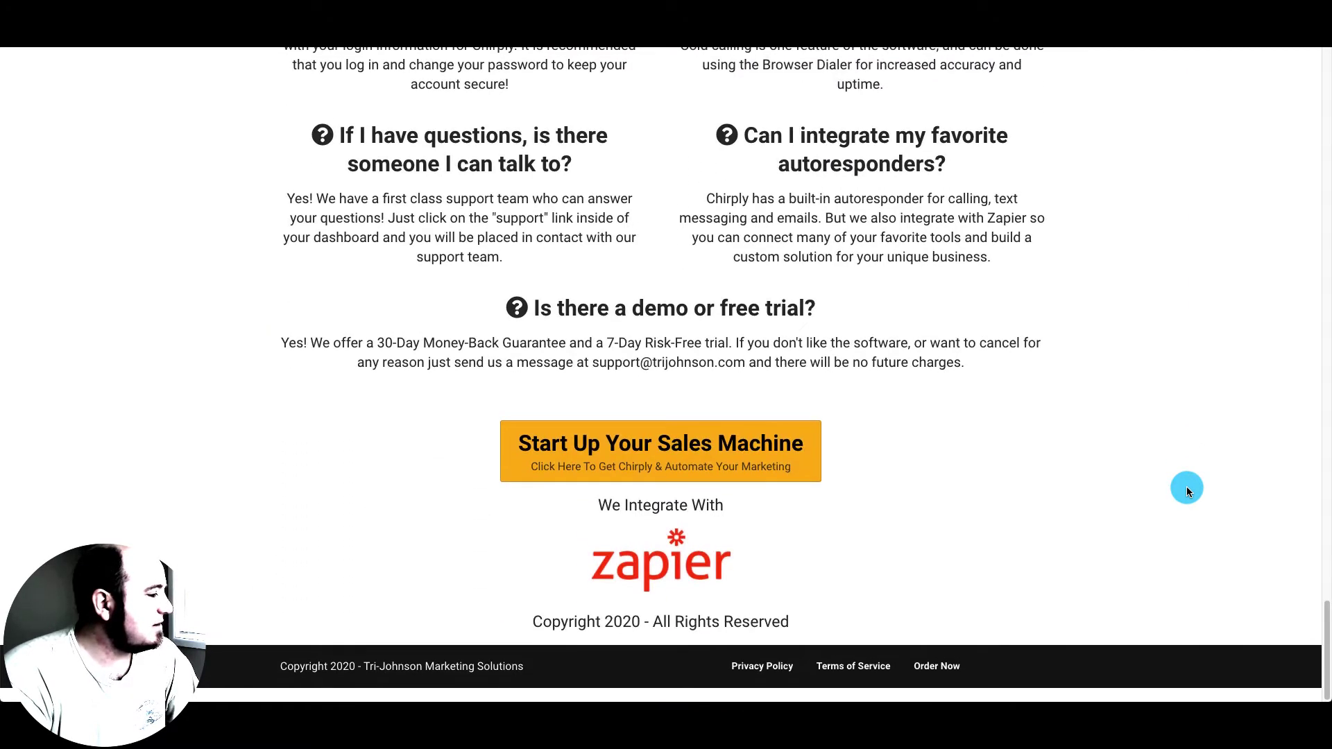
click(699, 438)
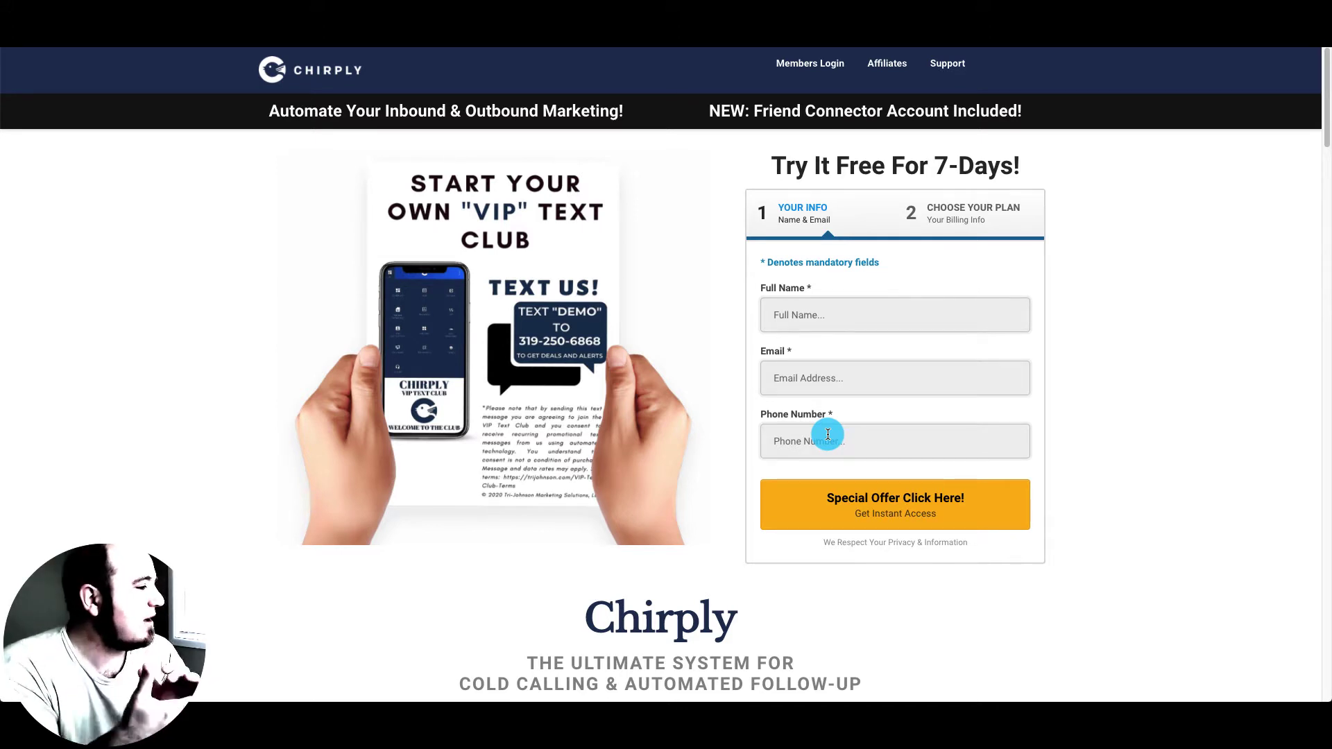
- Scroll through the Genius Messenger CRM sales page hosted on DropFunnels
scroll(828, 435, down, 9)
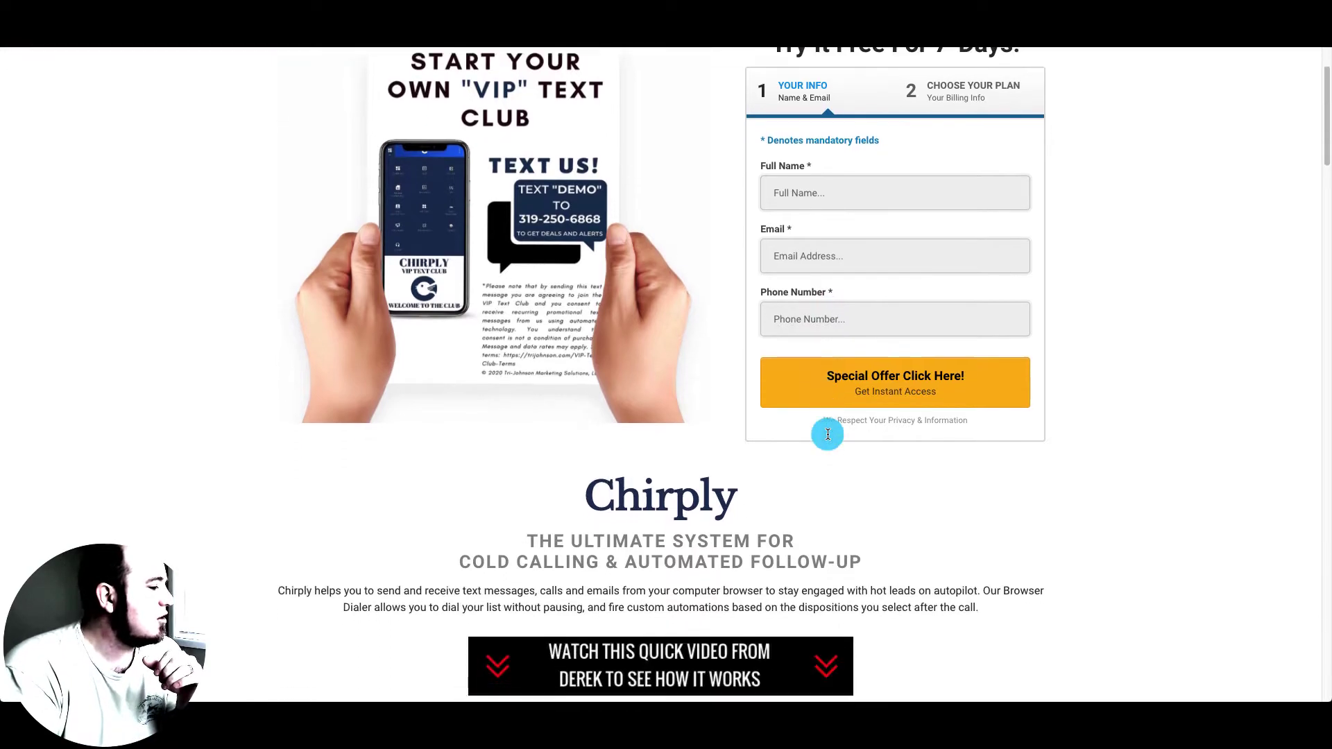
scroll(828, 434, down, 20)
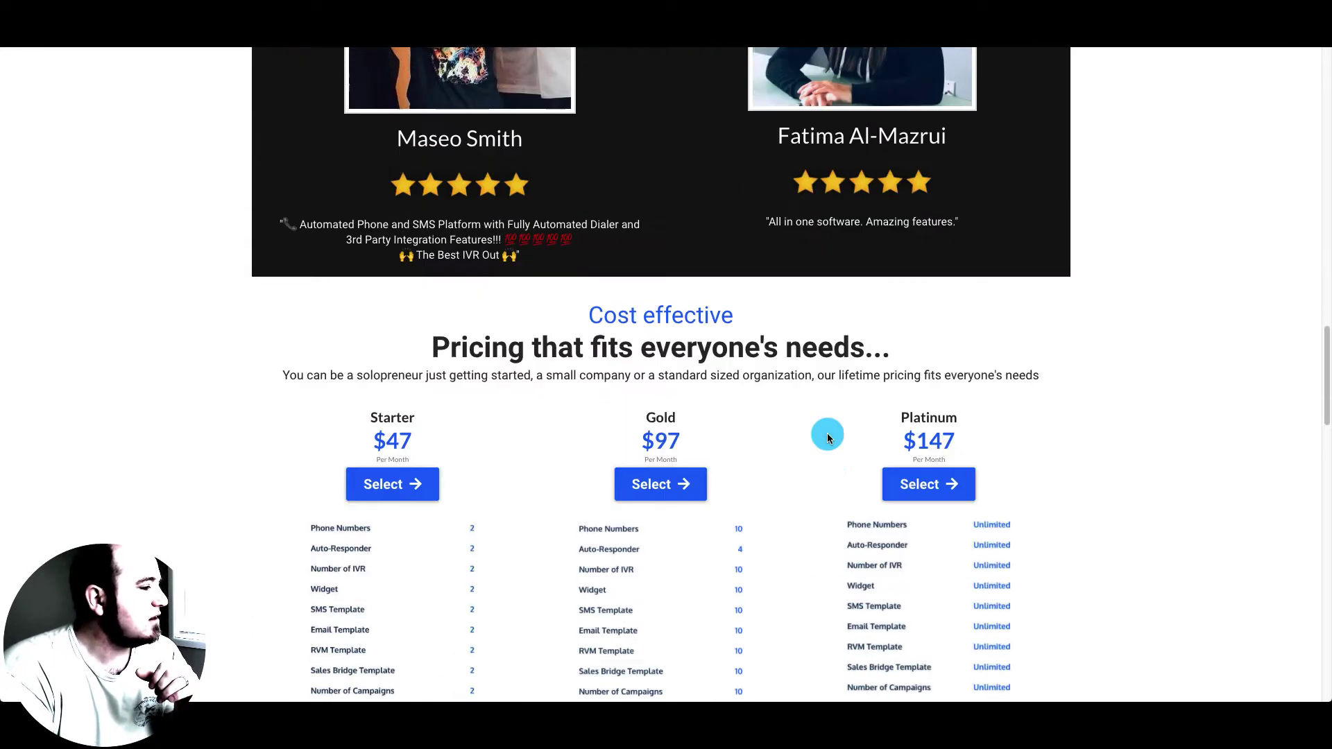
scroll(827, 436, down, 8)
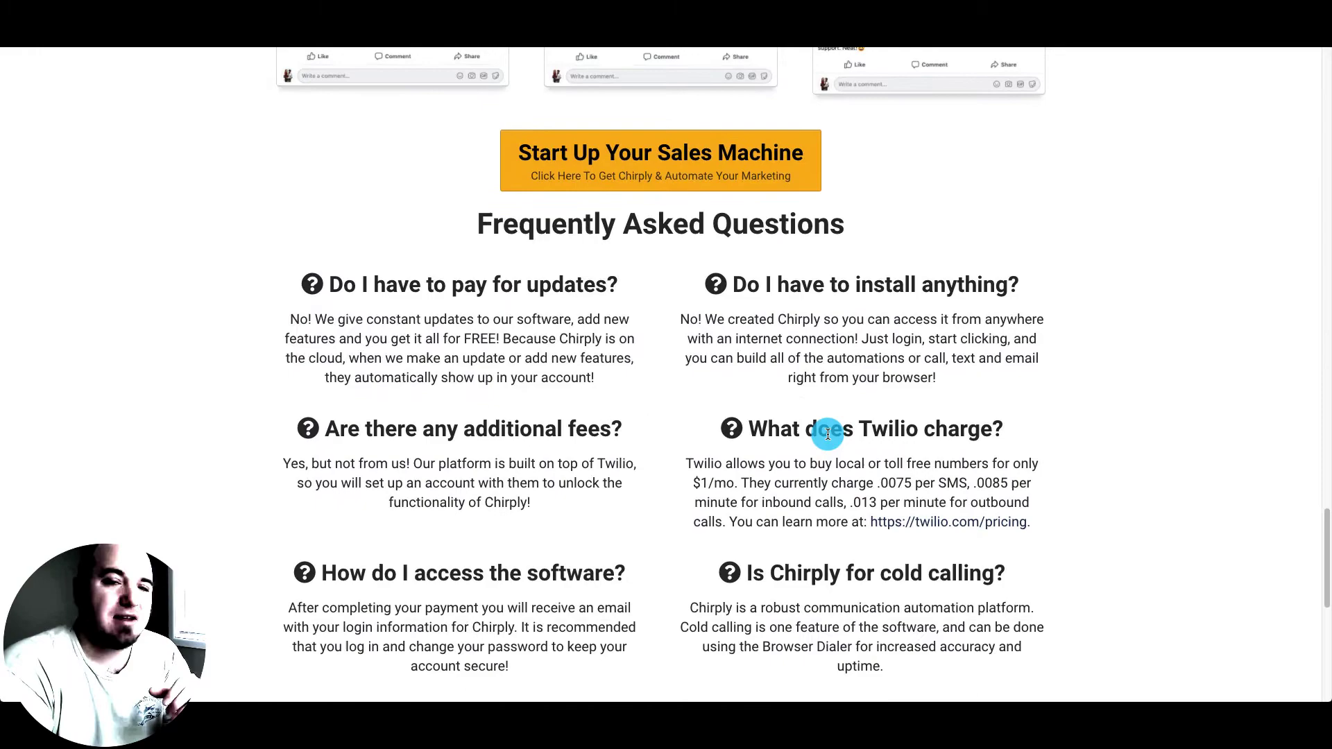
scroll(827, 436, up, 16)
scroll(827, 435, up, 20)
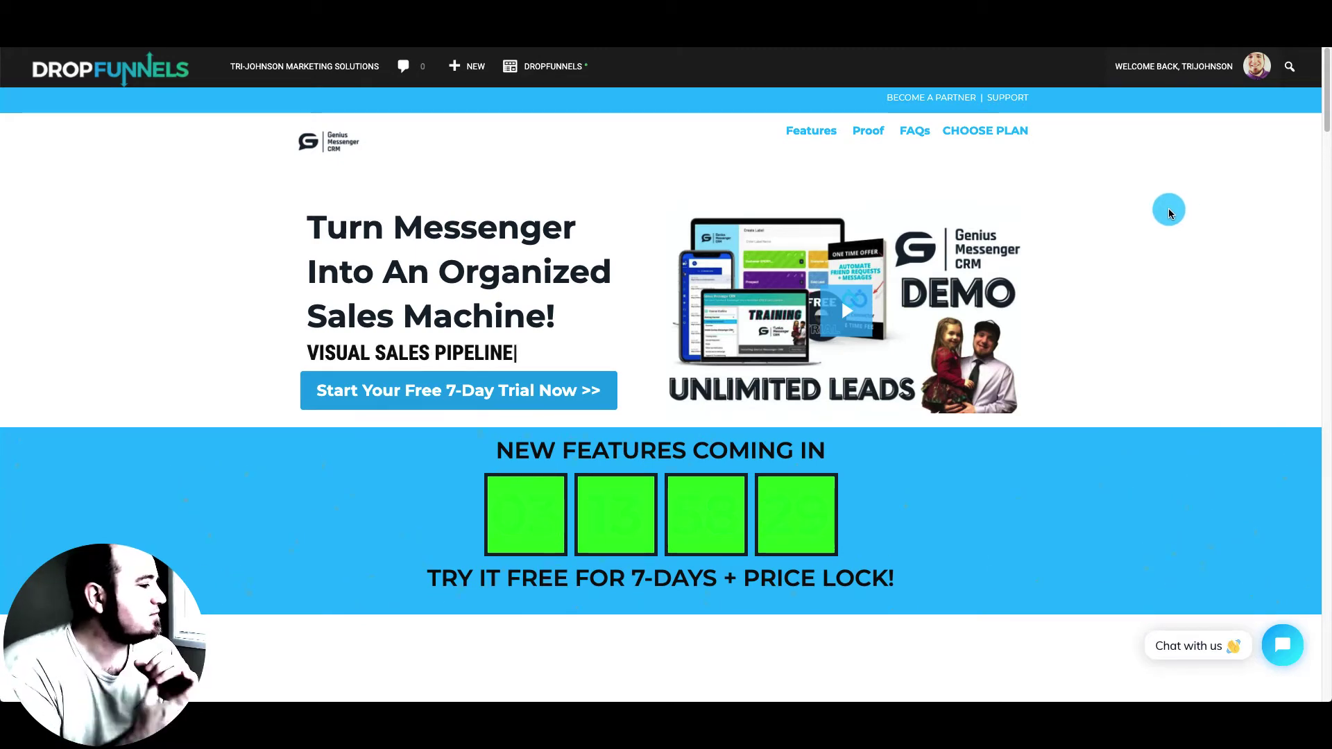
- Scroll down the sales page and jump to its pricing plans section
scroll(1168, 212, down, 2)
scroll(1168, 212, down, 10)
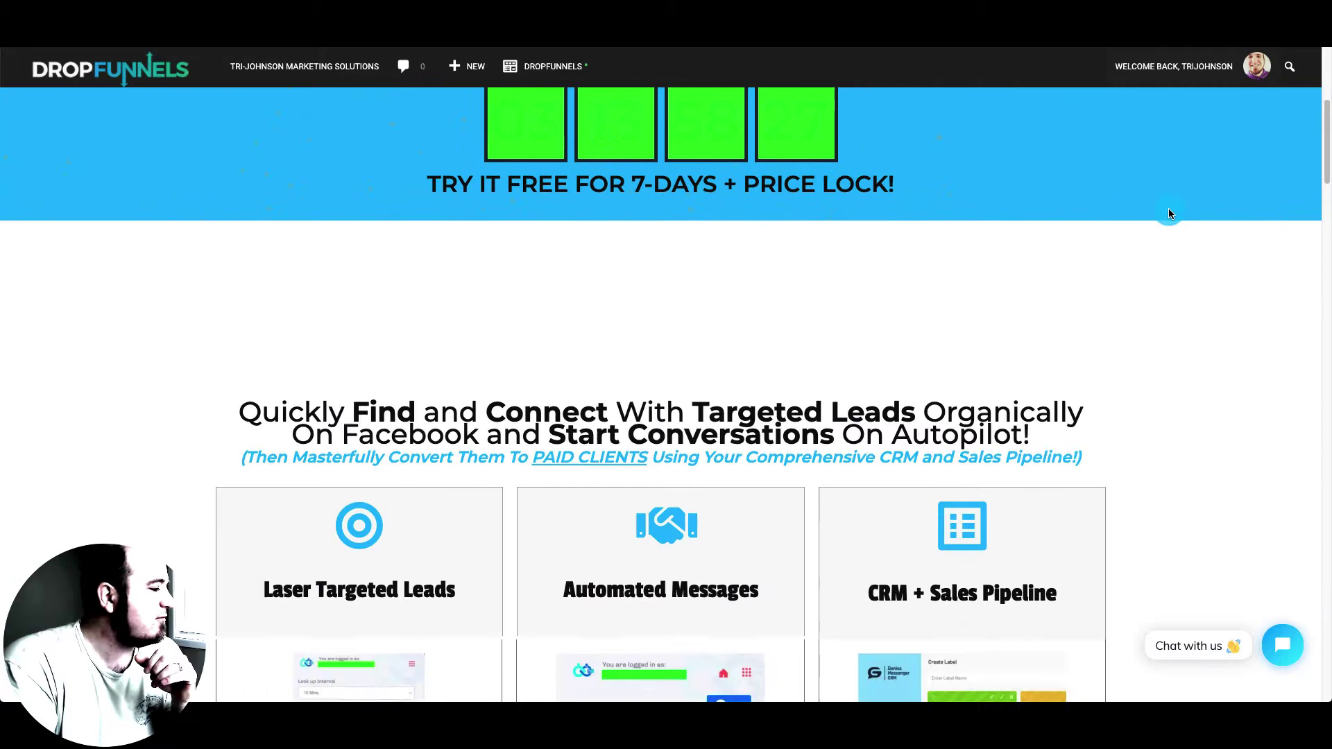
scroll(1168, 212, down, 10)
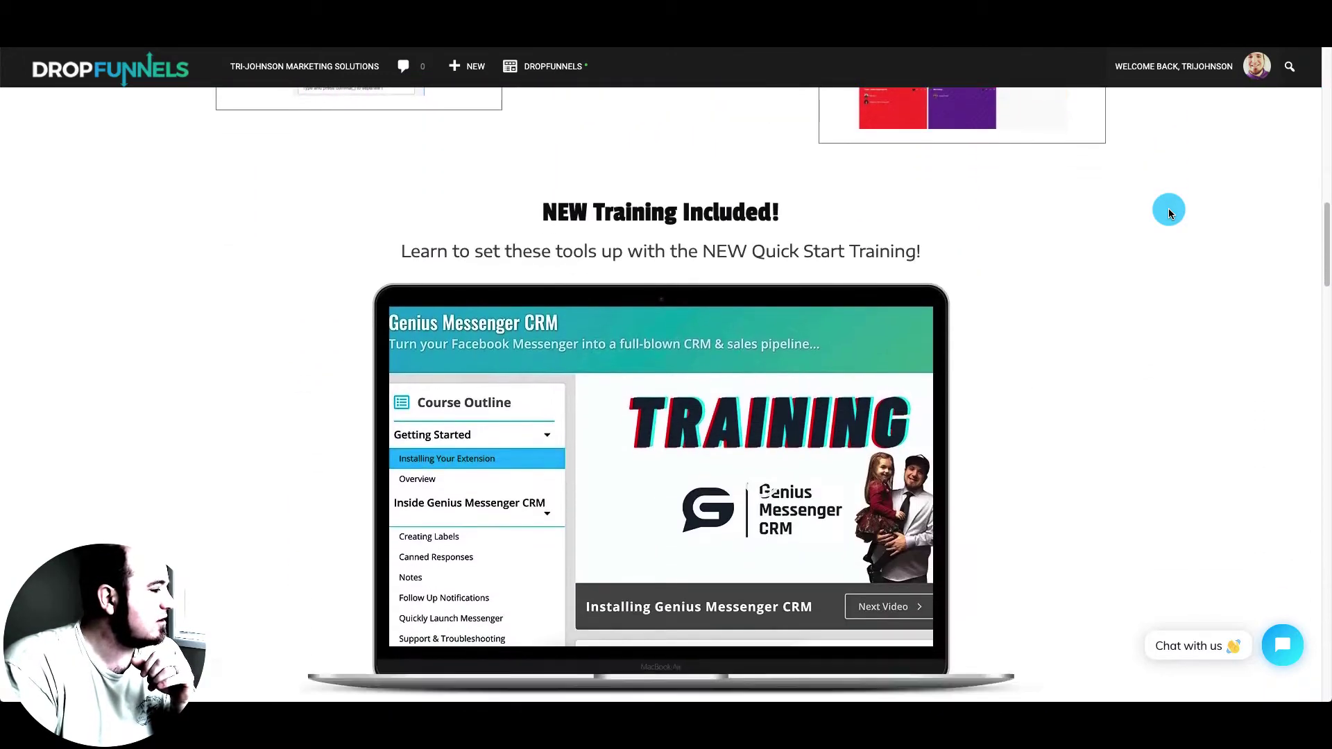
scroll(1168, 212, down, 10)
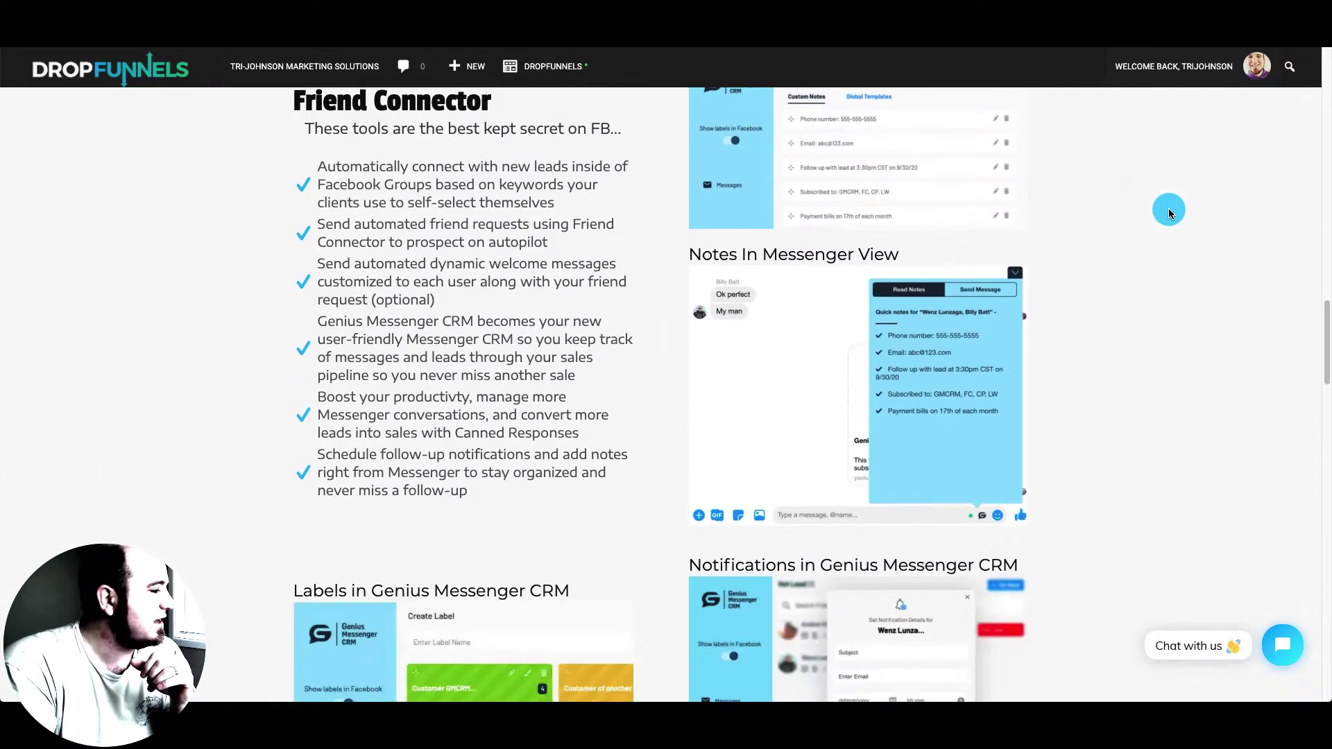
scroll(1168, 211, down, 10)
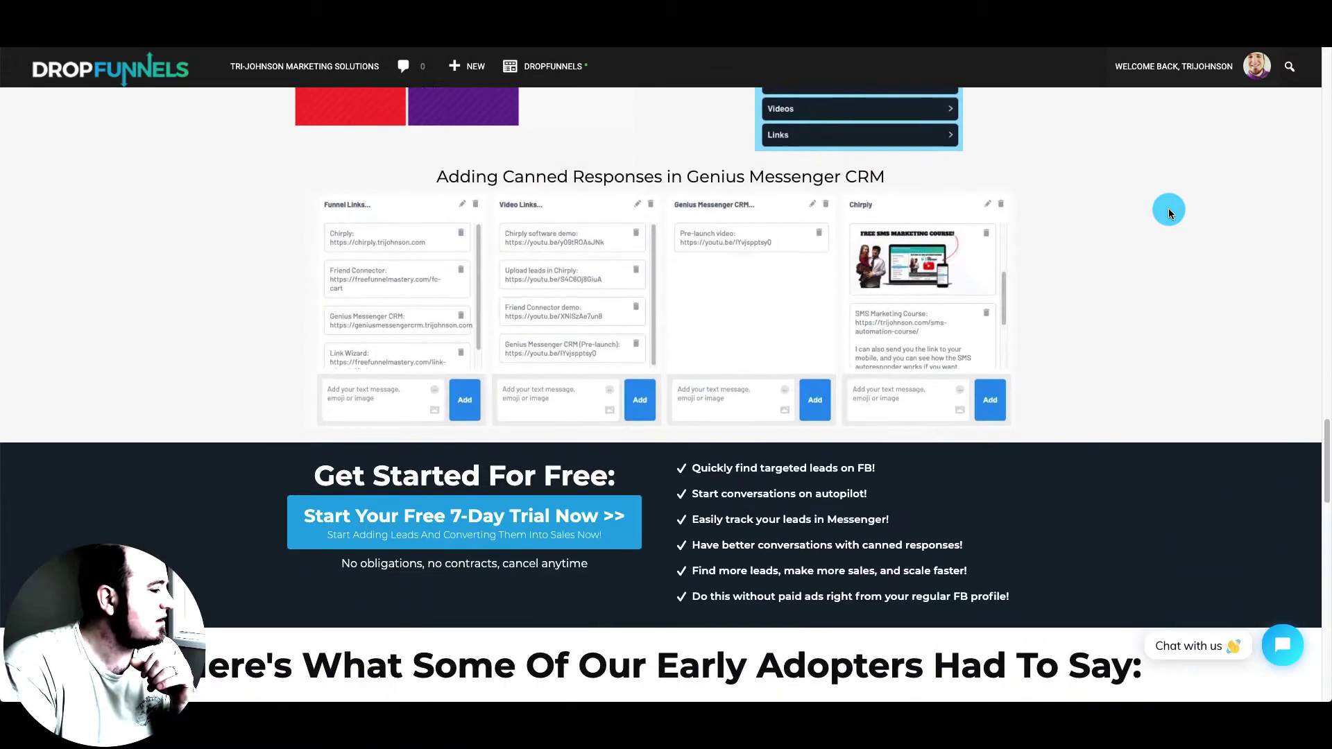
scroll(1168, 211, down, 10)
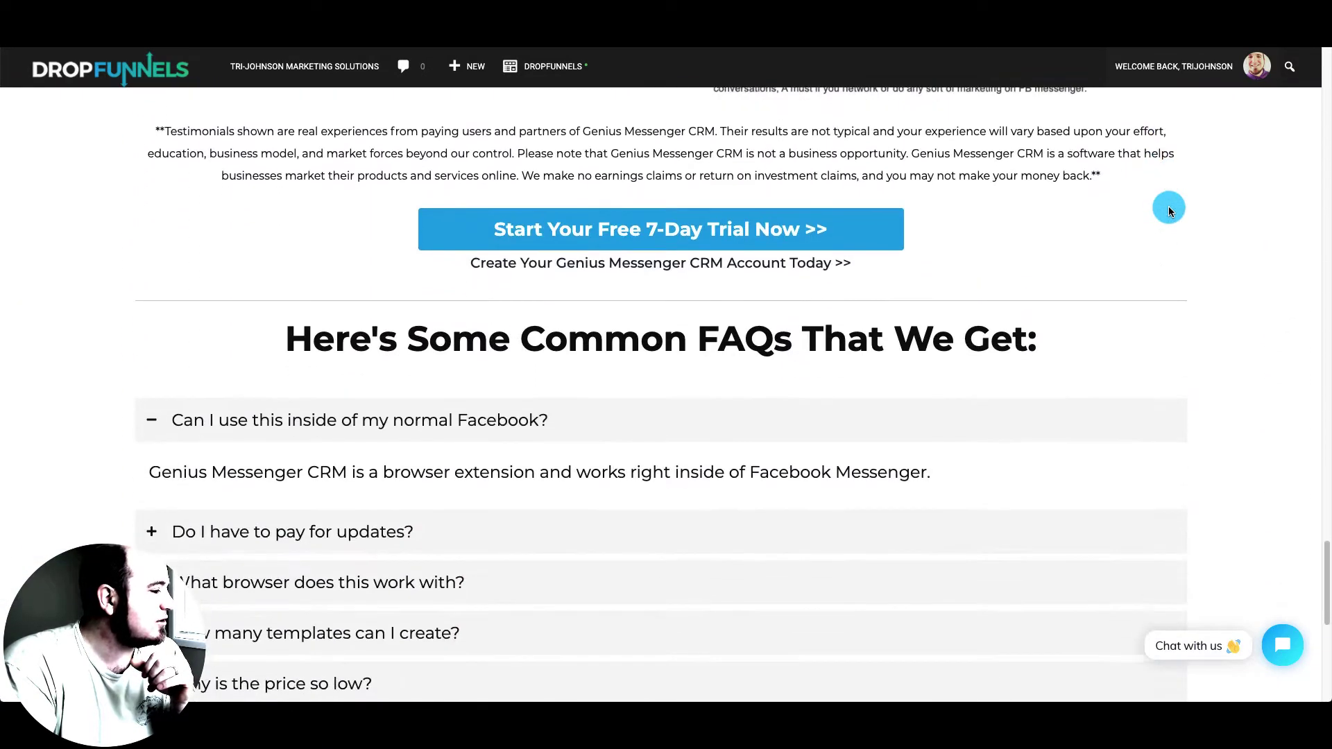
scroll(1007, 440, down, 1)
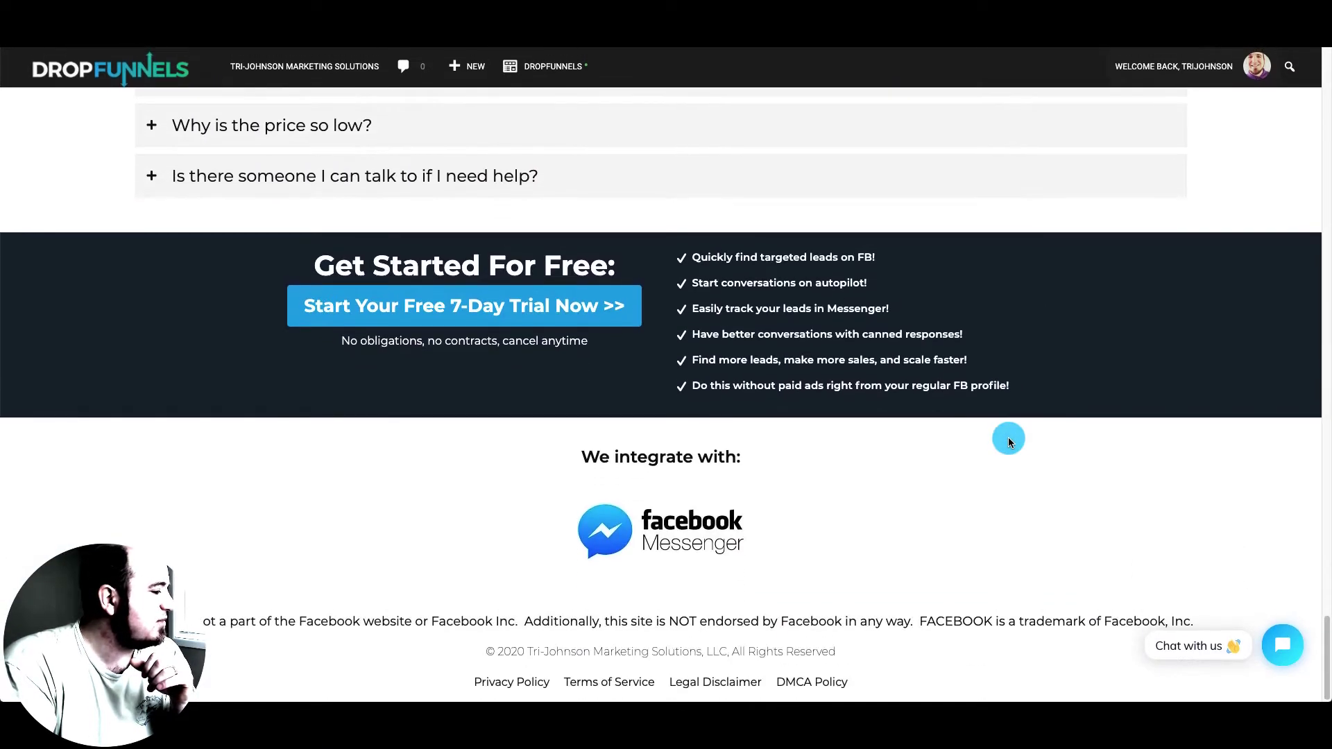
scroll(1008, 434, up, 2)
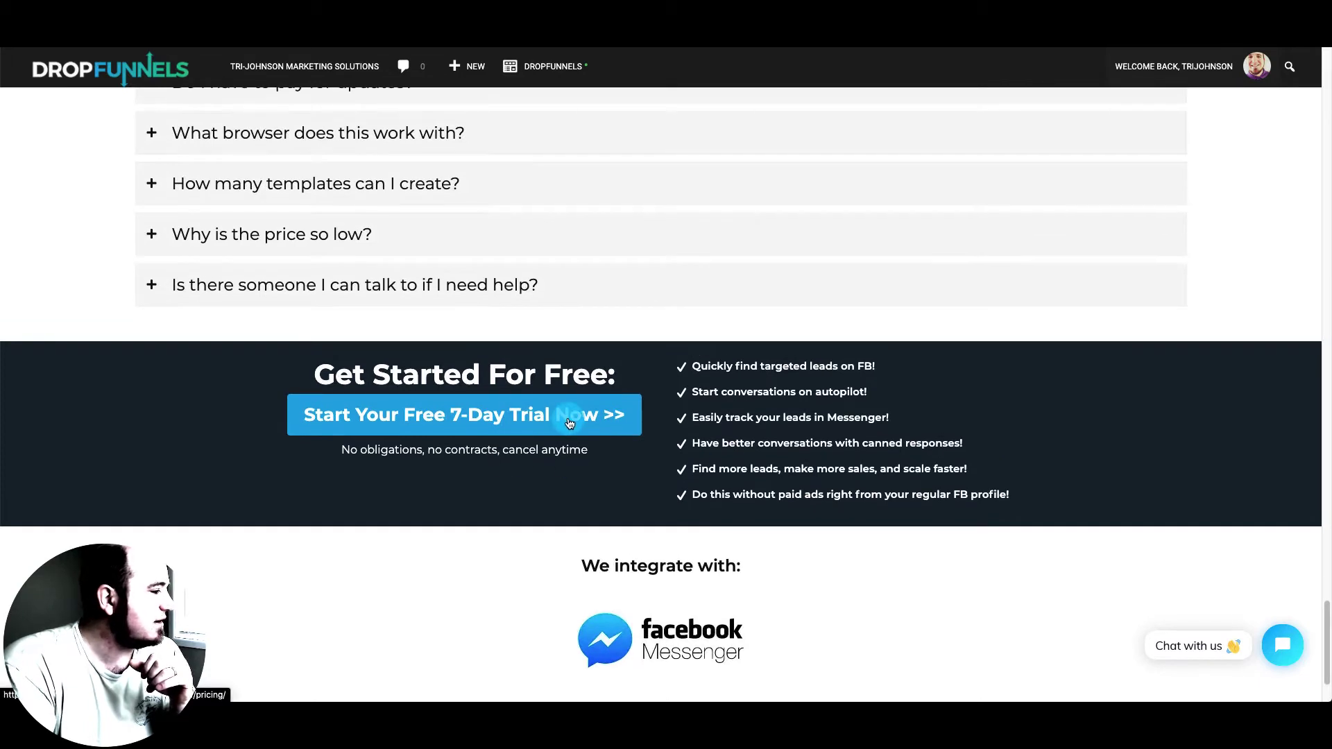
click(568, 423)
- Compare the Genius $37/mo, Ultimate Bundle $47/mo and Friend $27/mo free-trial plans
scroll(811, 416, down, 5)
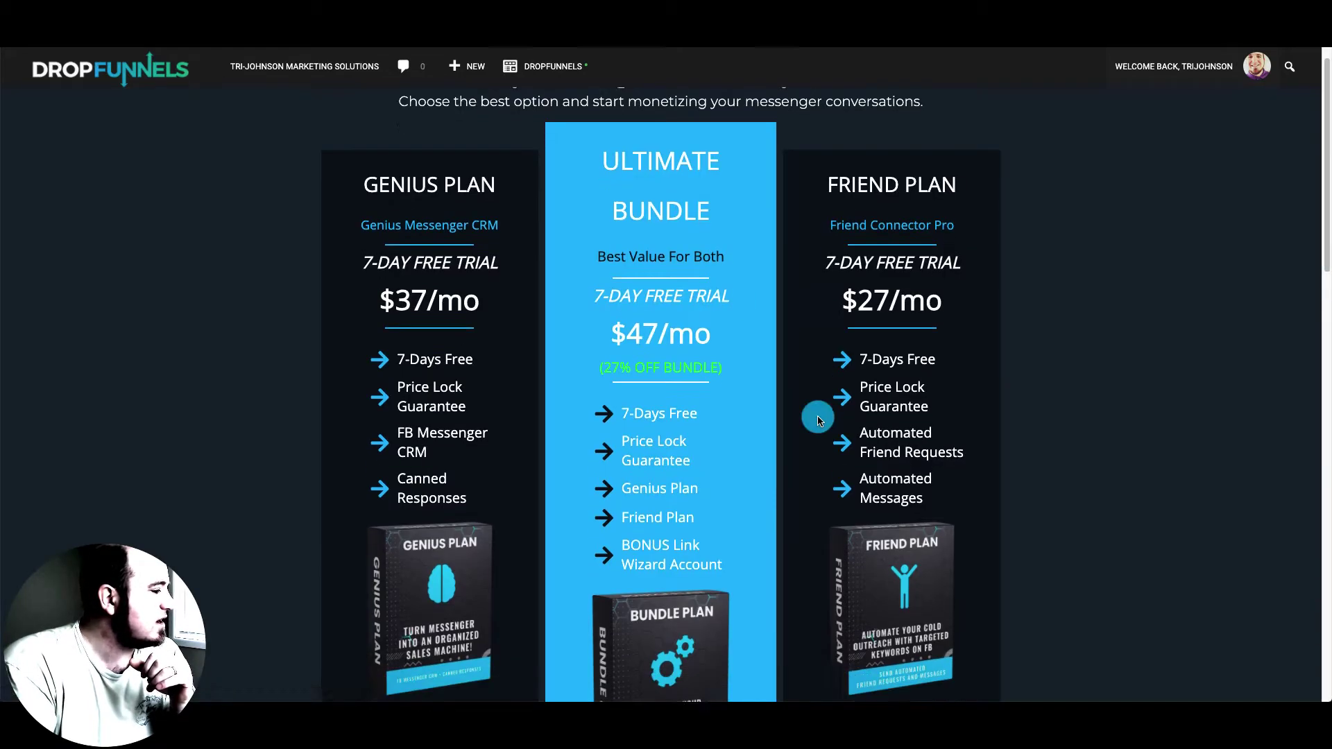
scroll(819, 422, down, 8)
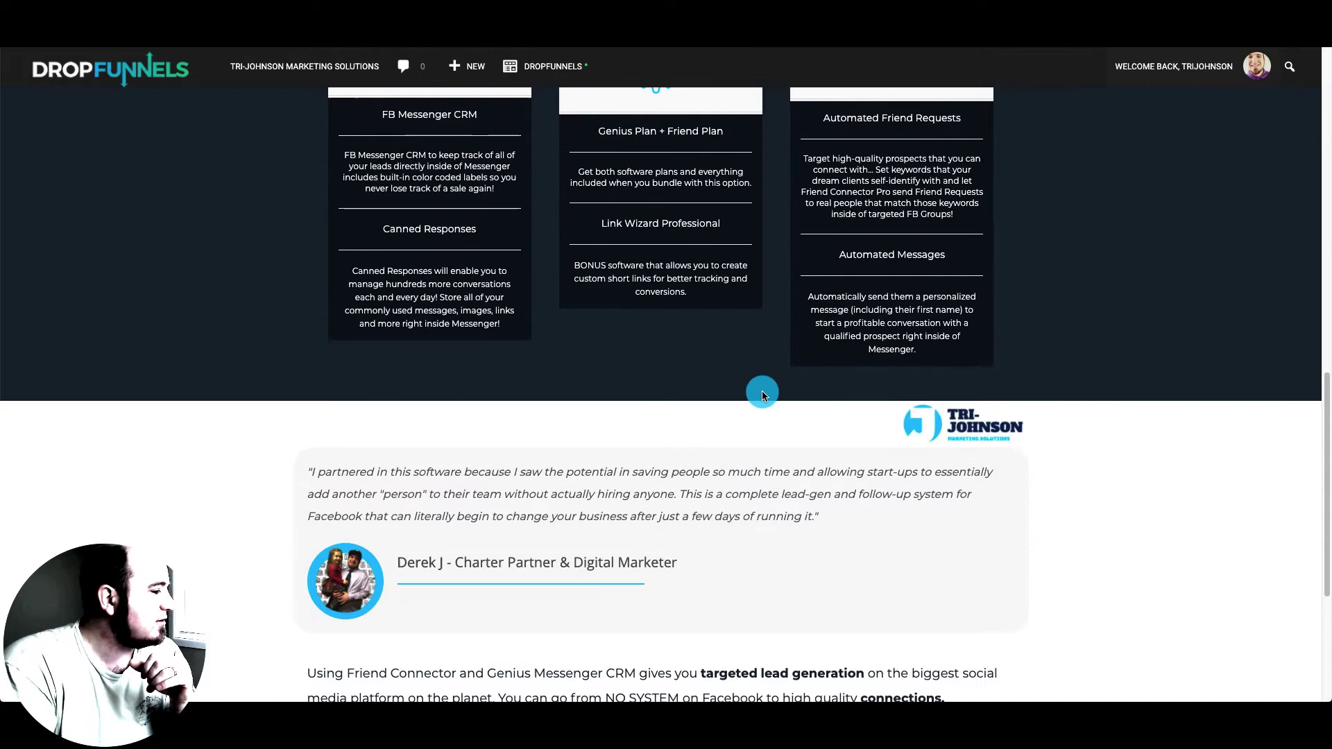
scroll(761, 390, up, 6)
scroll(762, 394, up, 7)
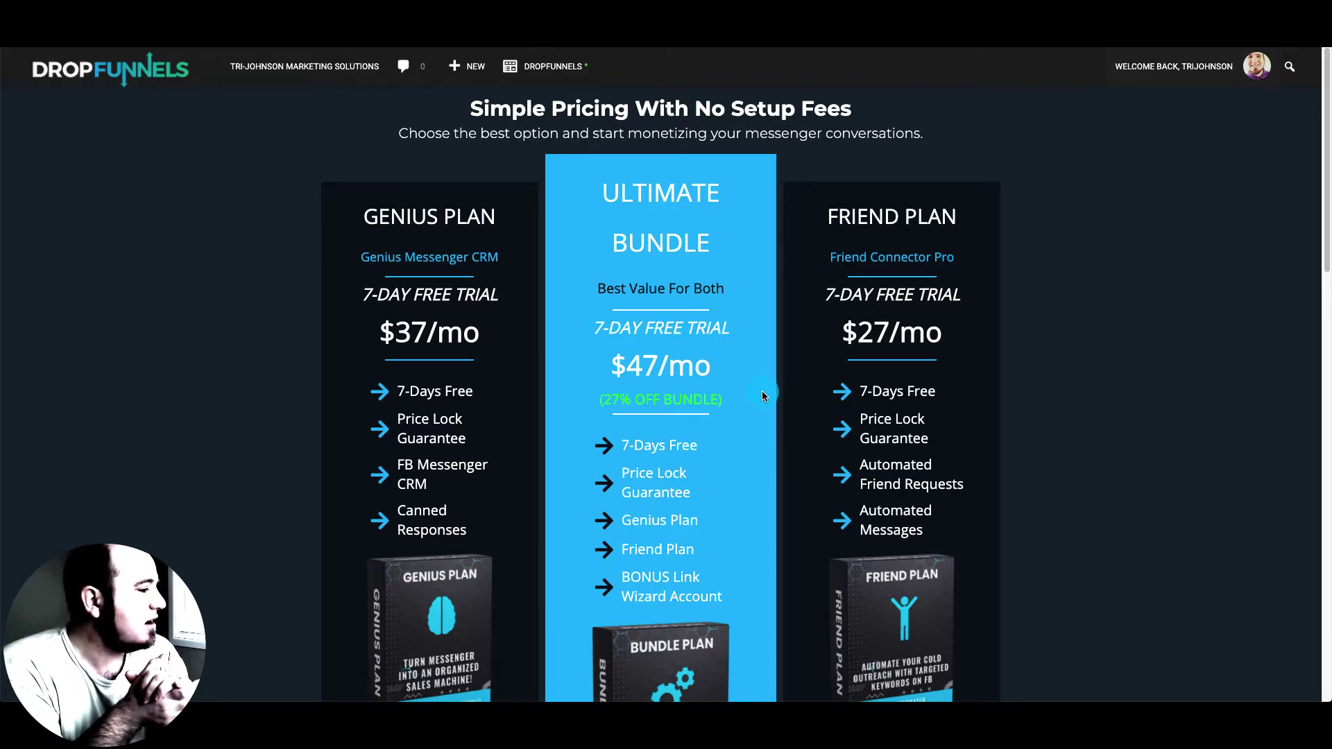
scroll(761, 390, down, 4)
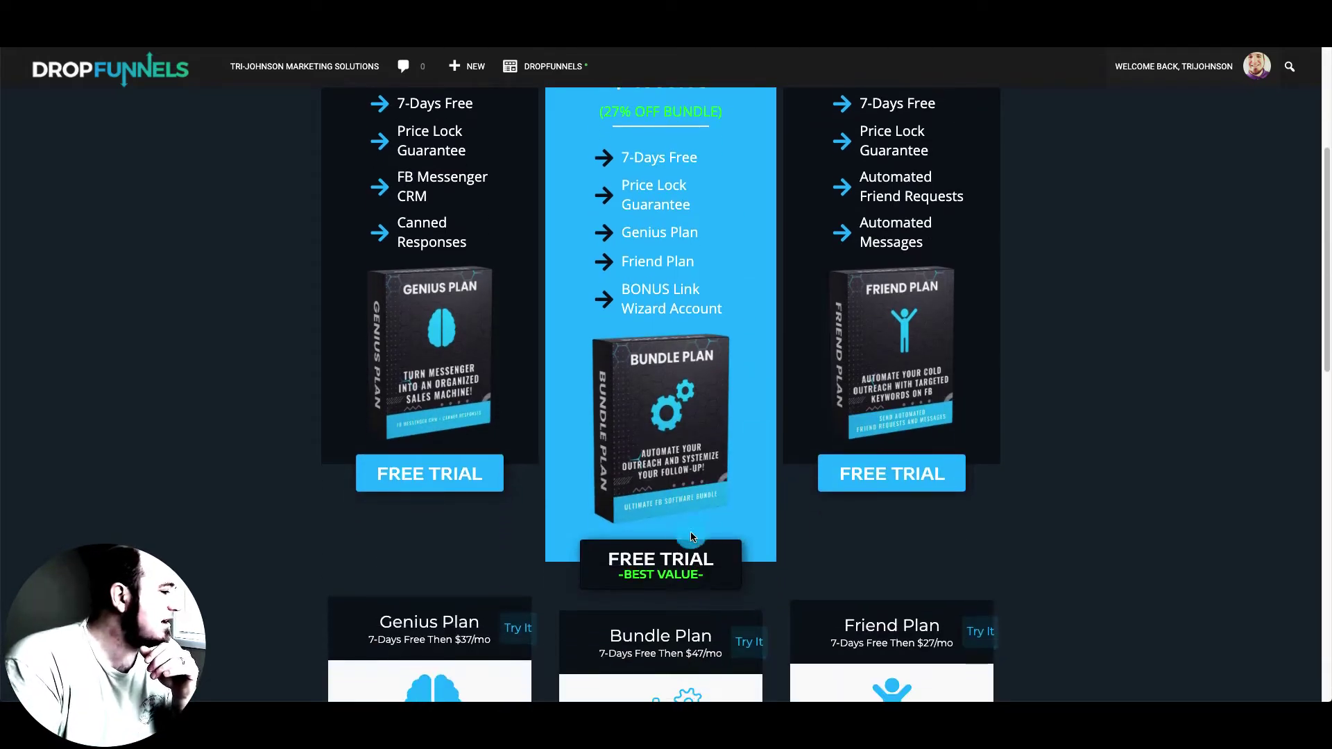
scroll(761, 416, up, 5)
scroll(764, 333, down, 5)
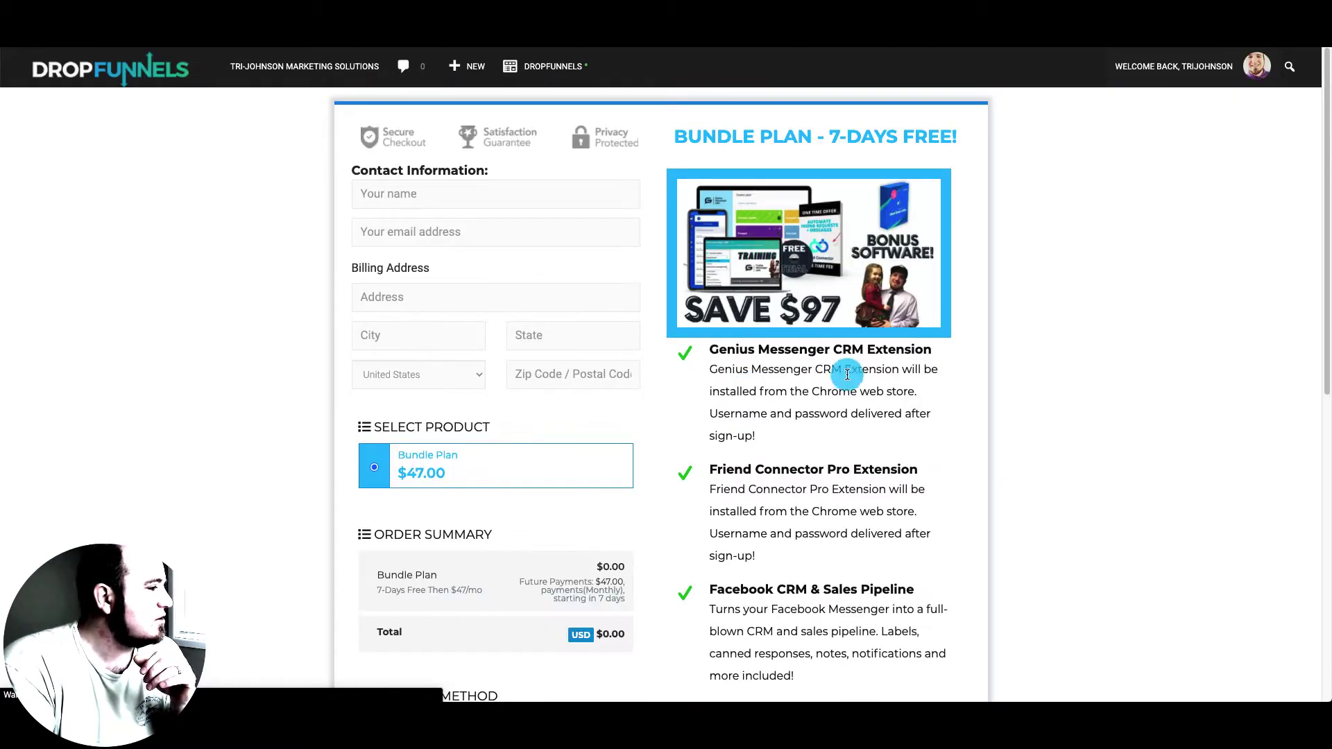
- Look over the Bundle Plan free-trial checkout, then switch tabs to the DropFunnels dashboard
click(1016, 423)
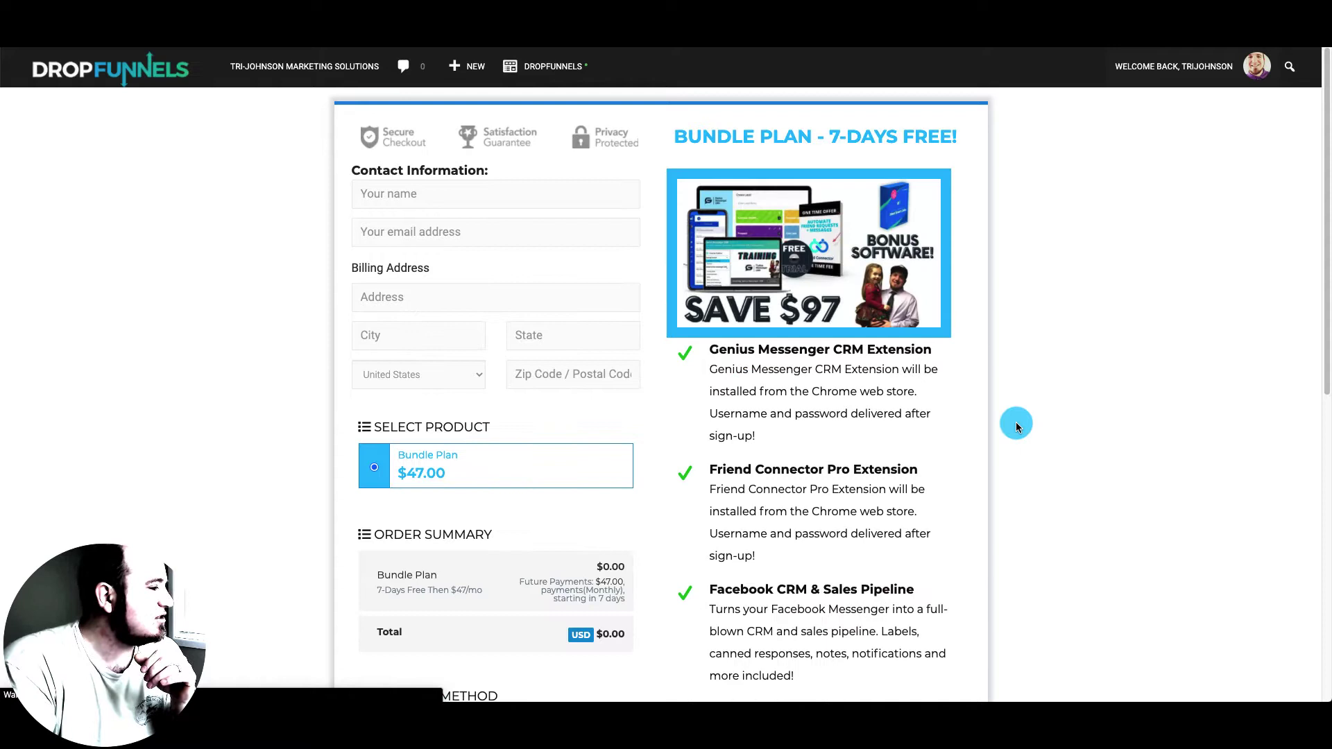
scroll(1015, 426, down, 3)
scroll(1015, 422, down, 5)
scroll(1016, 422, up, 3)
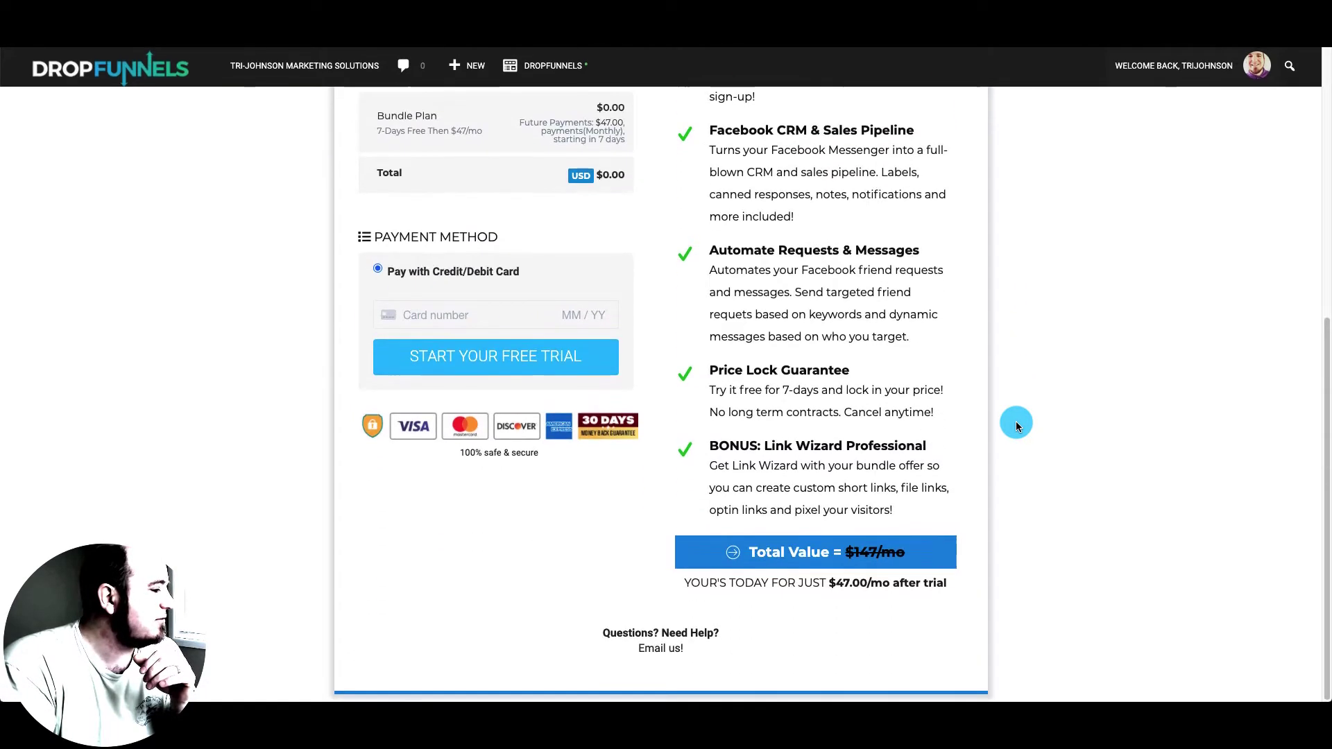
scroll(1015, 421, up, 4)
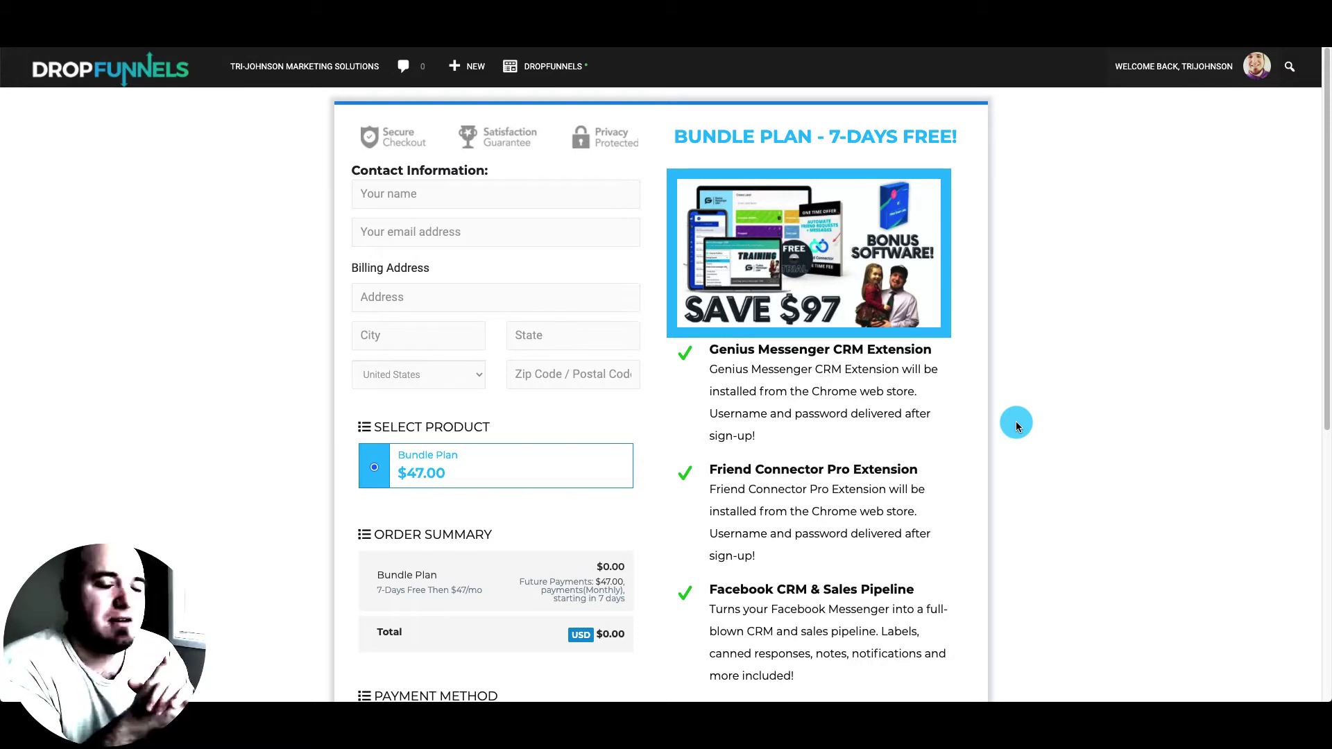
key(ctrl+Tab)
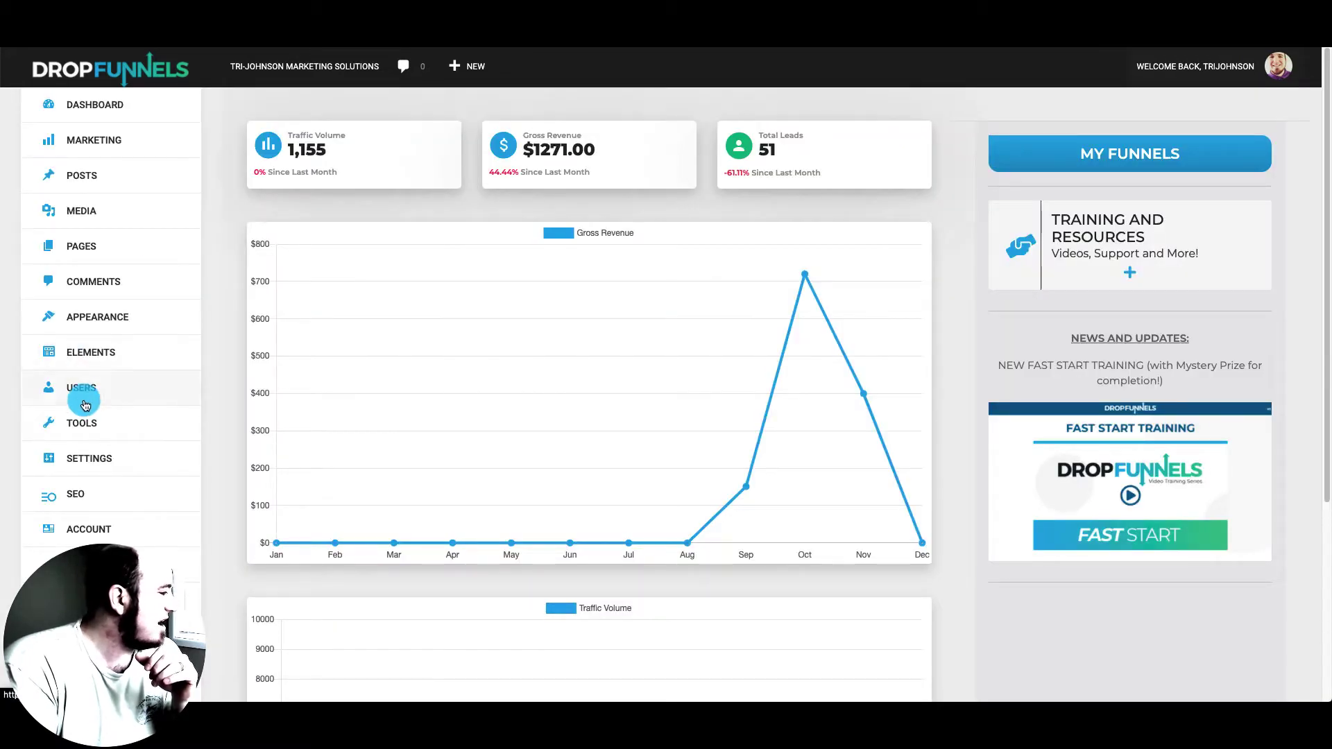
- Browse the DropFunnels SEO settings, including Titles & Metas and the main SEO page
click(89, 498)
scroll(91, 527, down, 1)
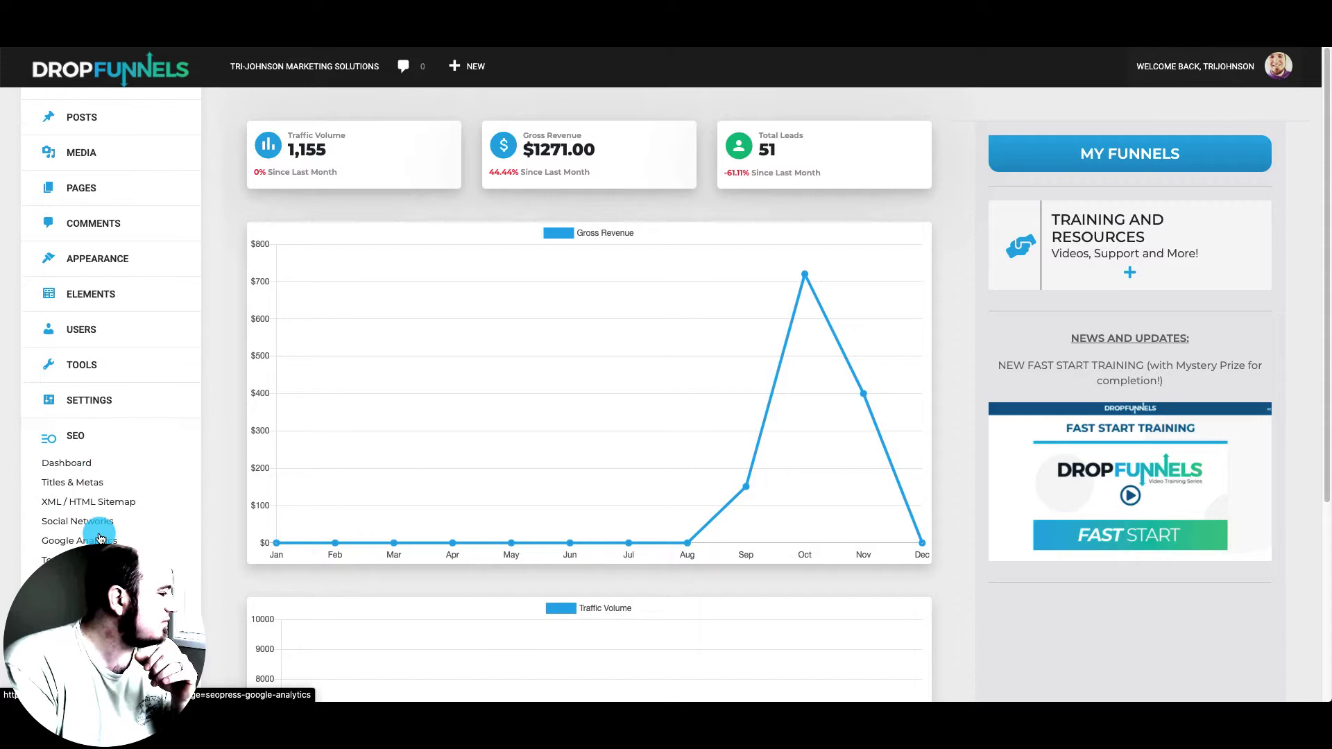
click(57, 489)
click(111, 447)
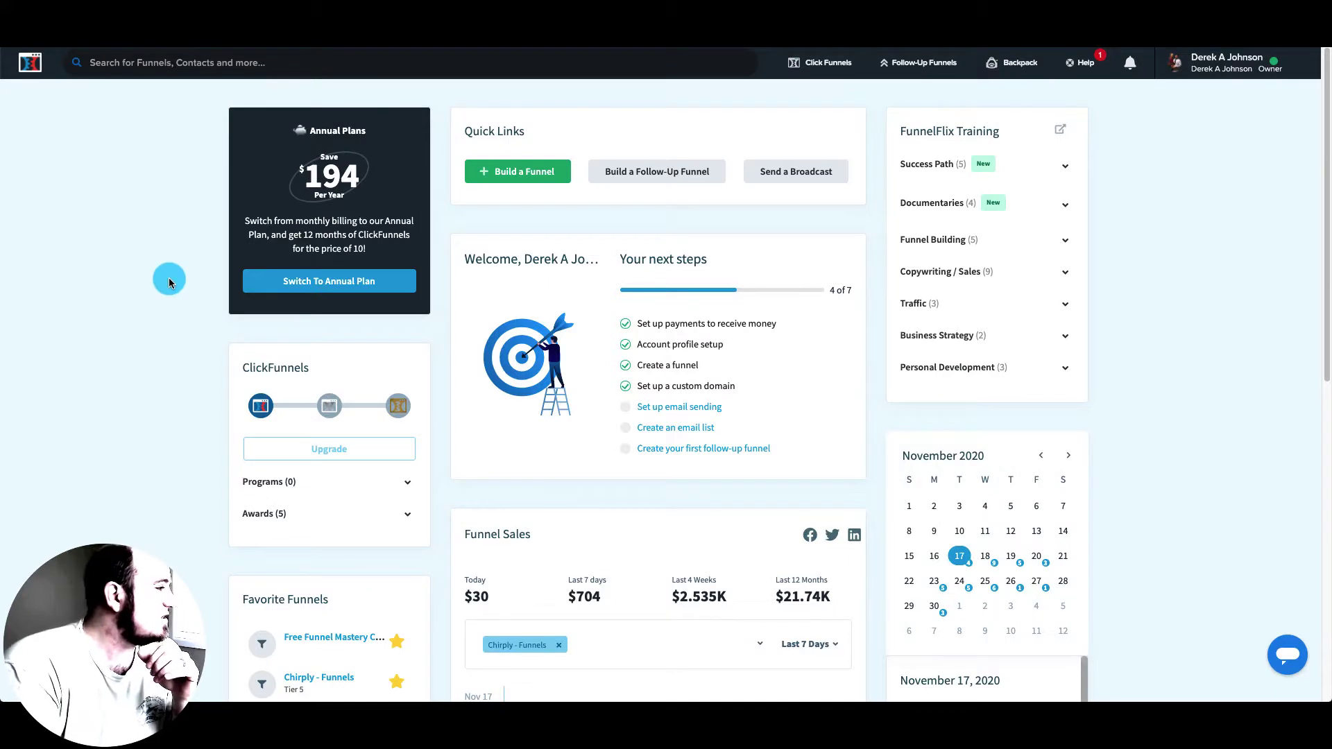
- Open the ClickFunnels funnels list and scroll through it
mouse_move(827, 63)
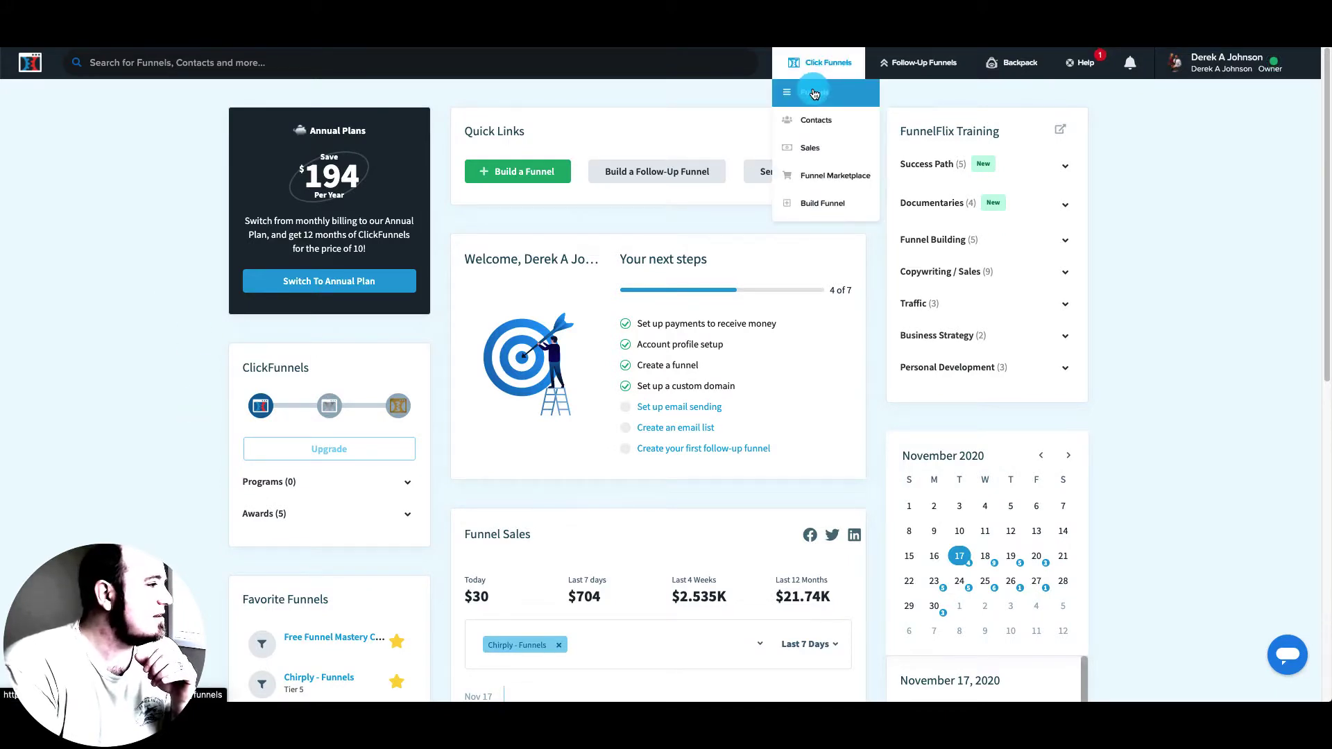
click(814, 93)
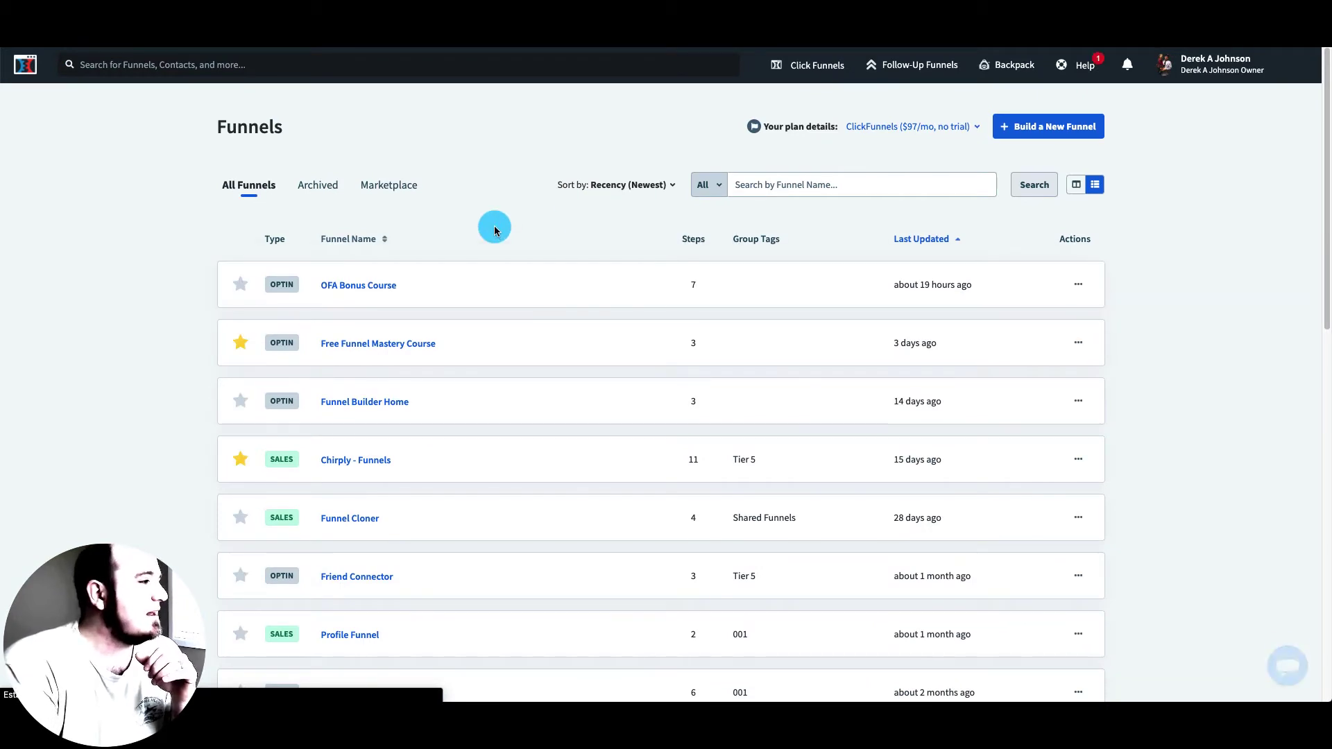
scroll(579, 242, down, 10)
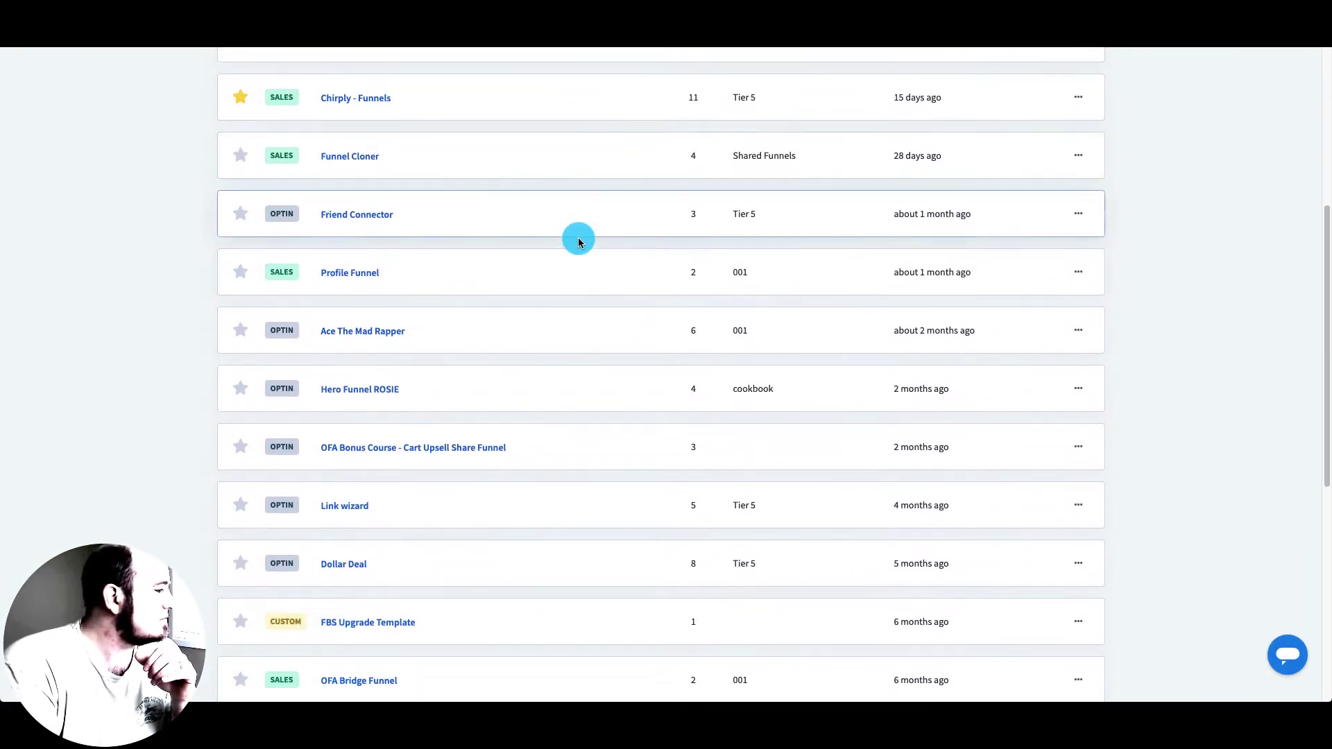
scroll(580, 242, up, 10)
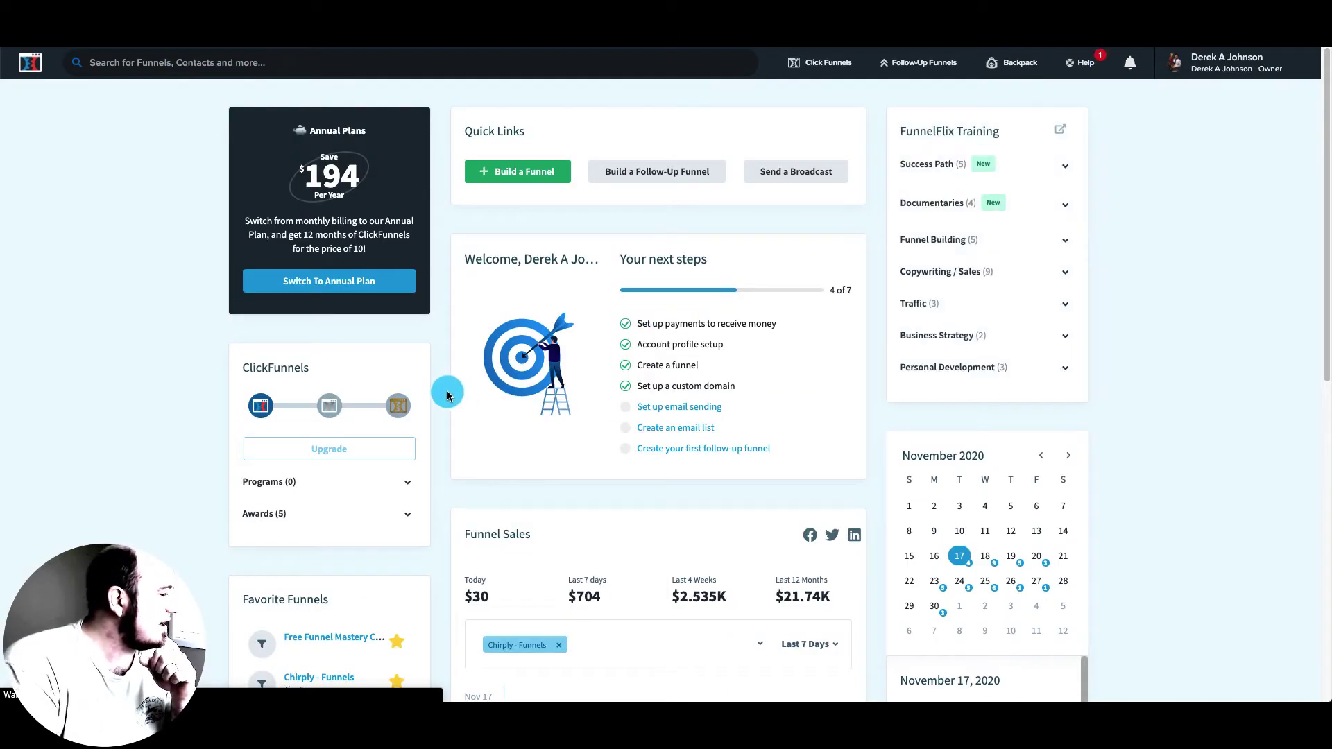
scroll(448, 393, down, 7)
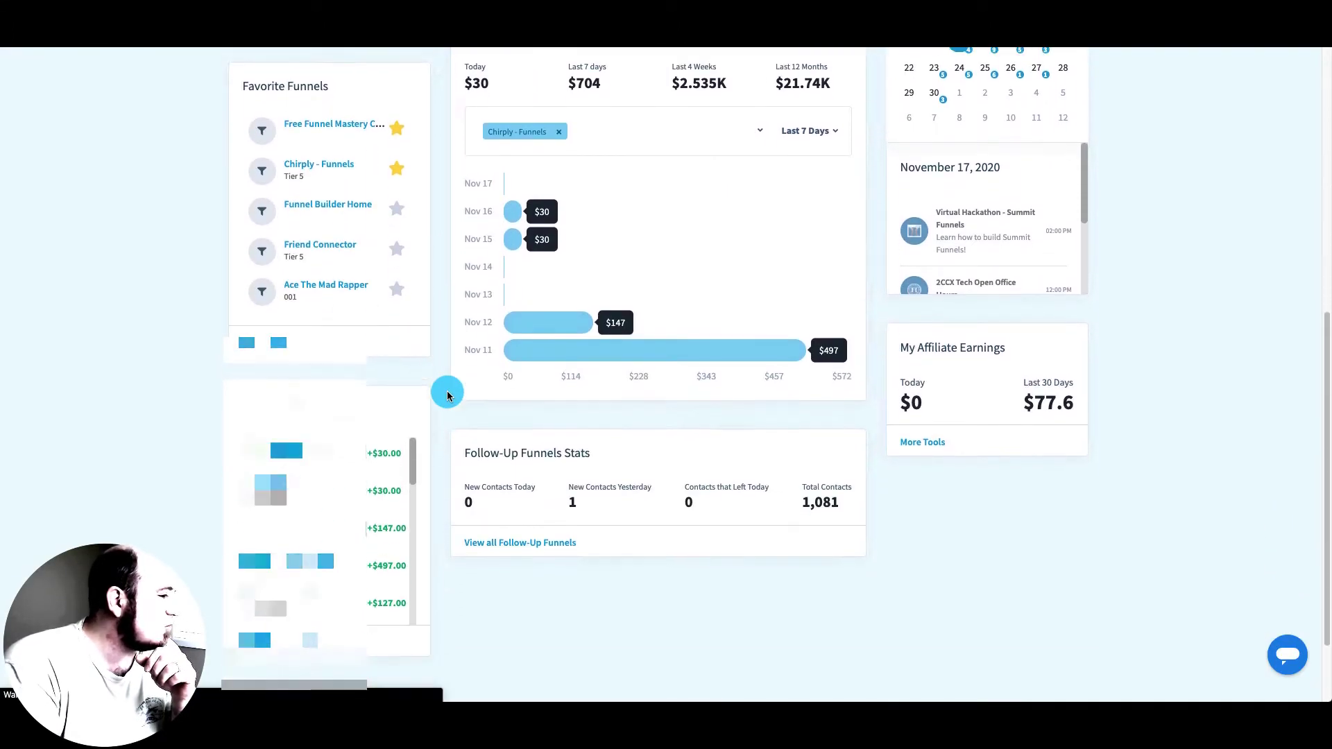
scroll(448, 394, up, 3)
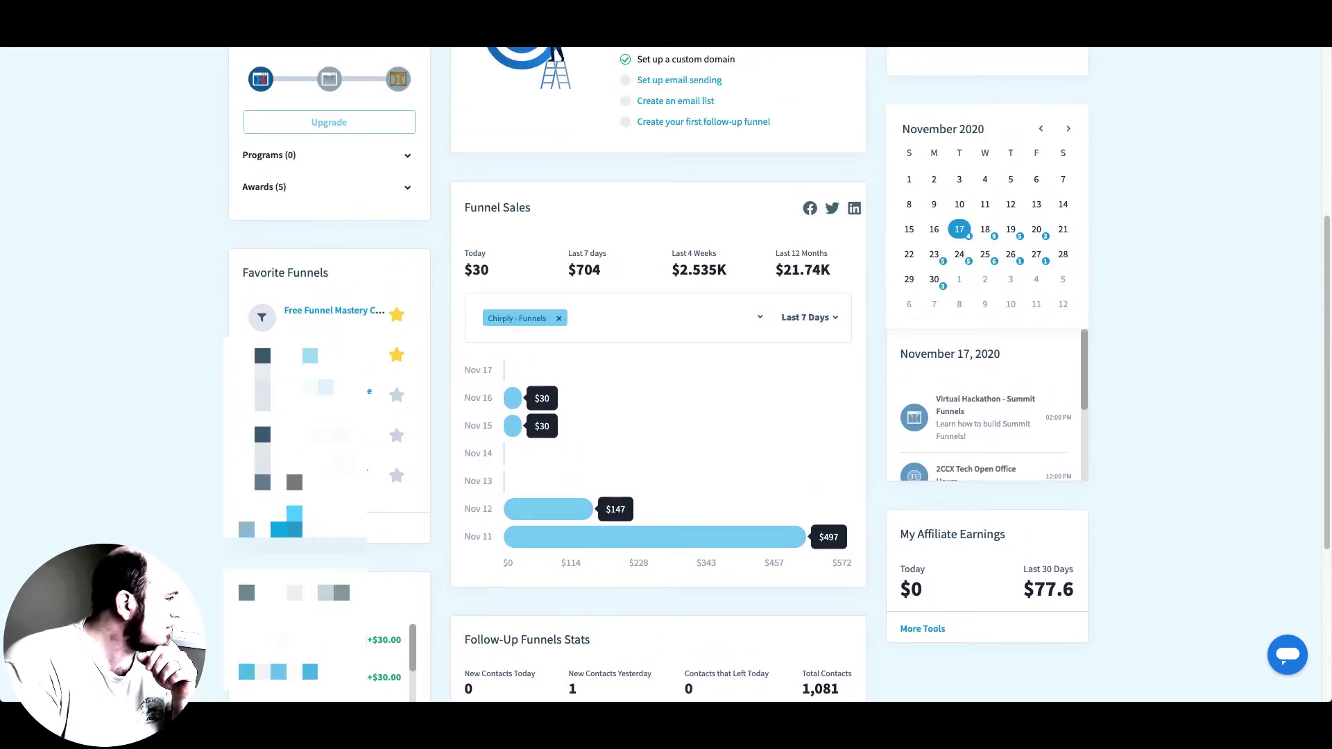
scroll(451, 382, up, 5)
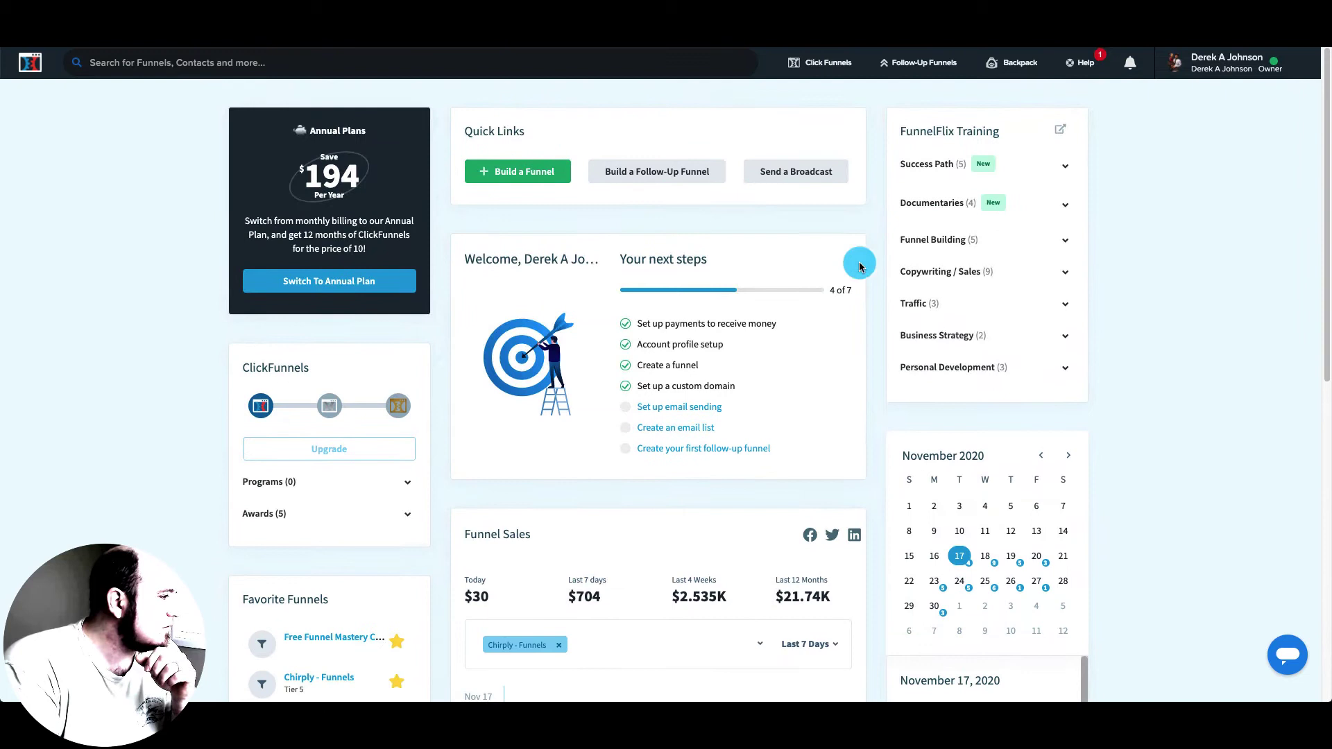
- Reopen the funnels list and archive the Hero Funnel ROSIE funnel, confirming with OK
mouse_move(818, 64)
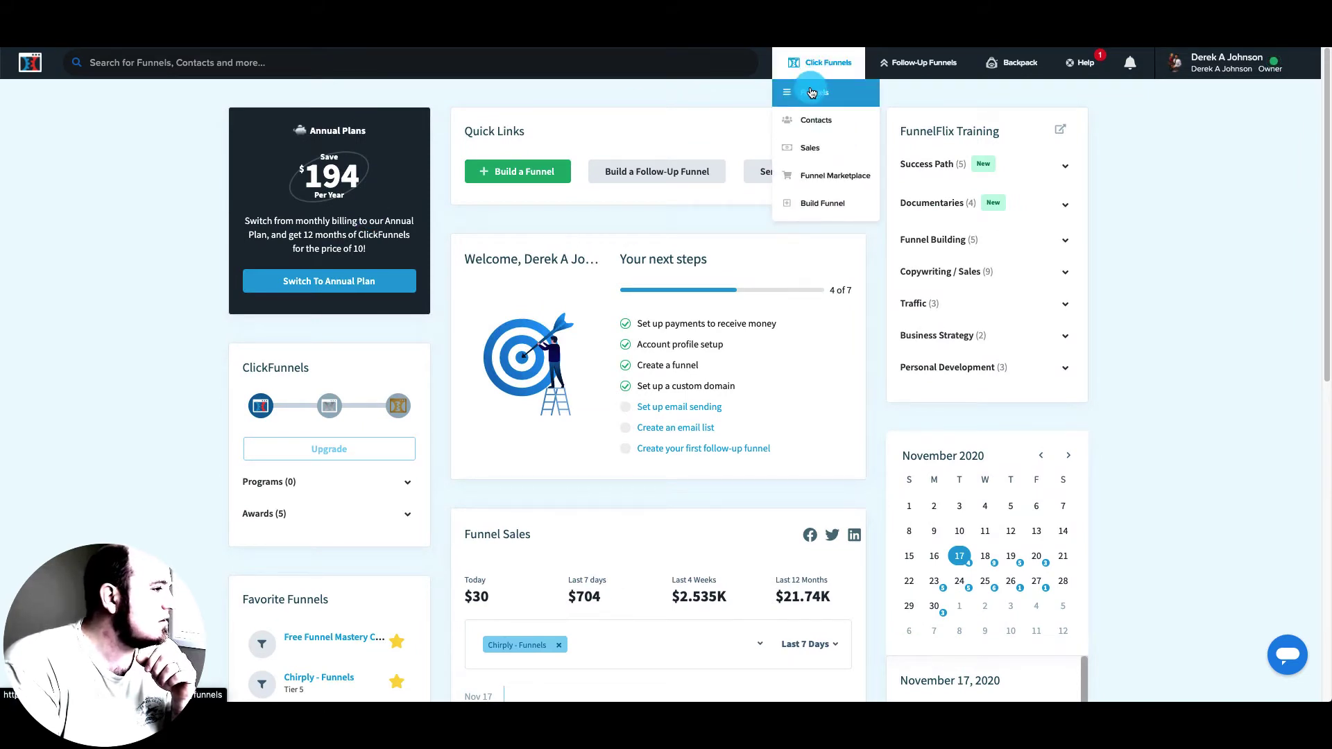
click(812, 92)
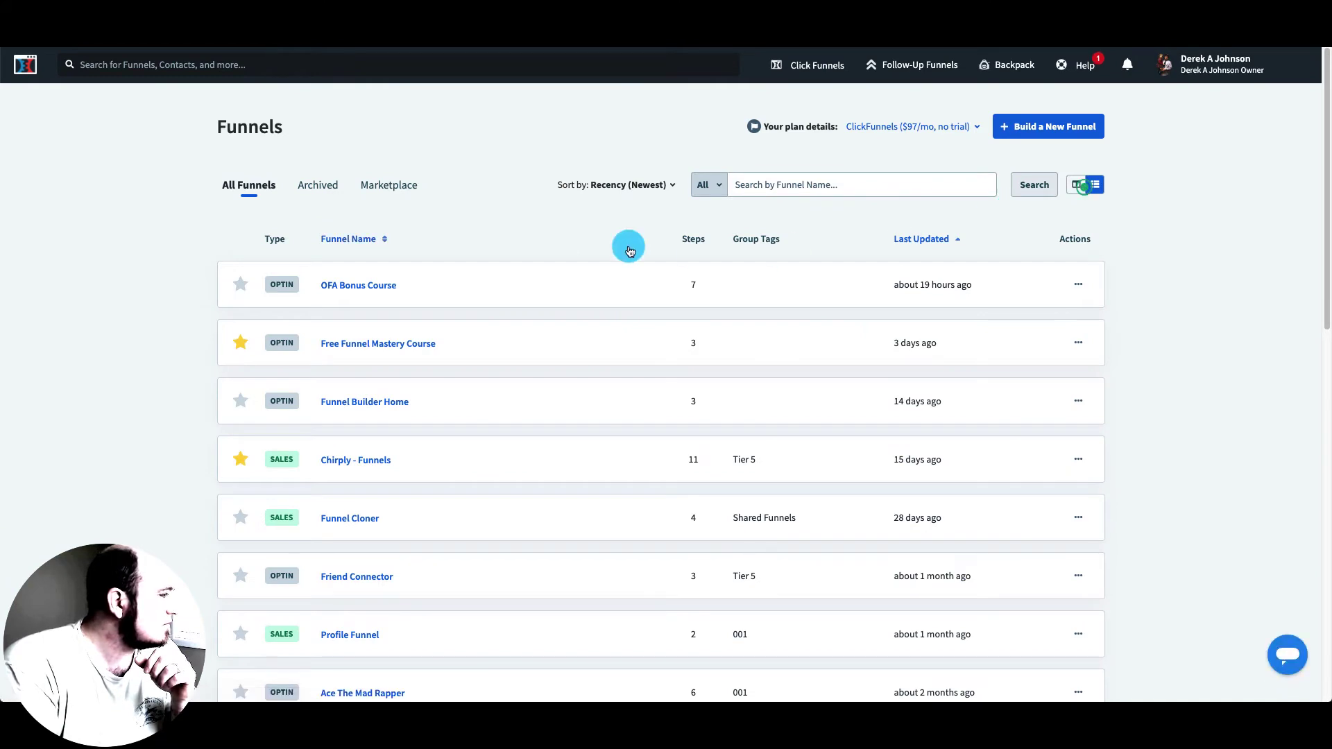
scroll(627, 243, down, 6)
scroll(629, 251, down, 6)
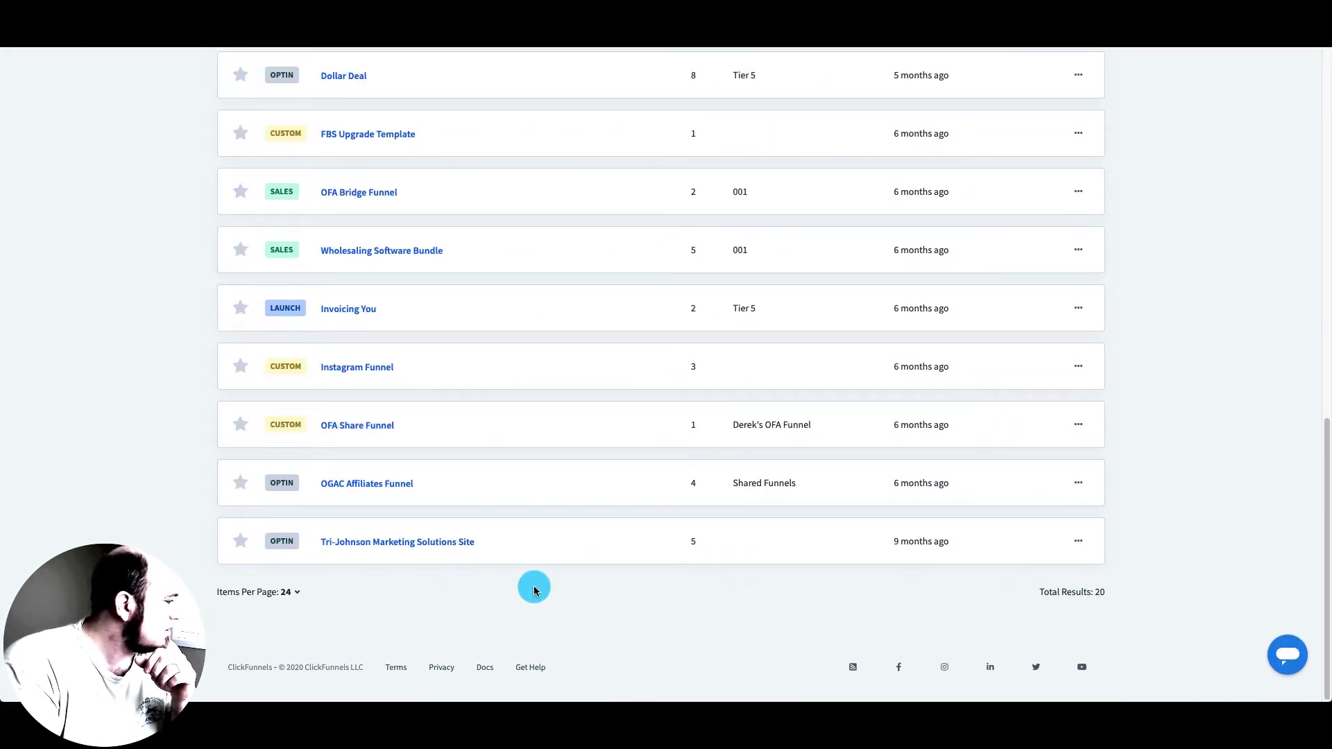
scroll(600, 584, up, 8)
scroll(602, 584, up, 5)
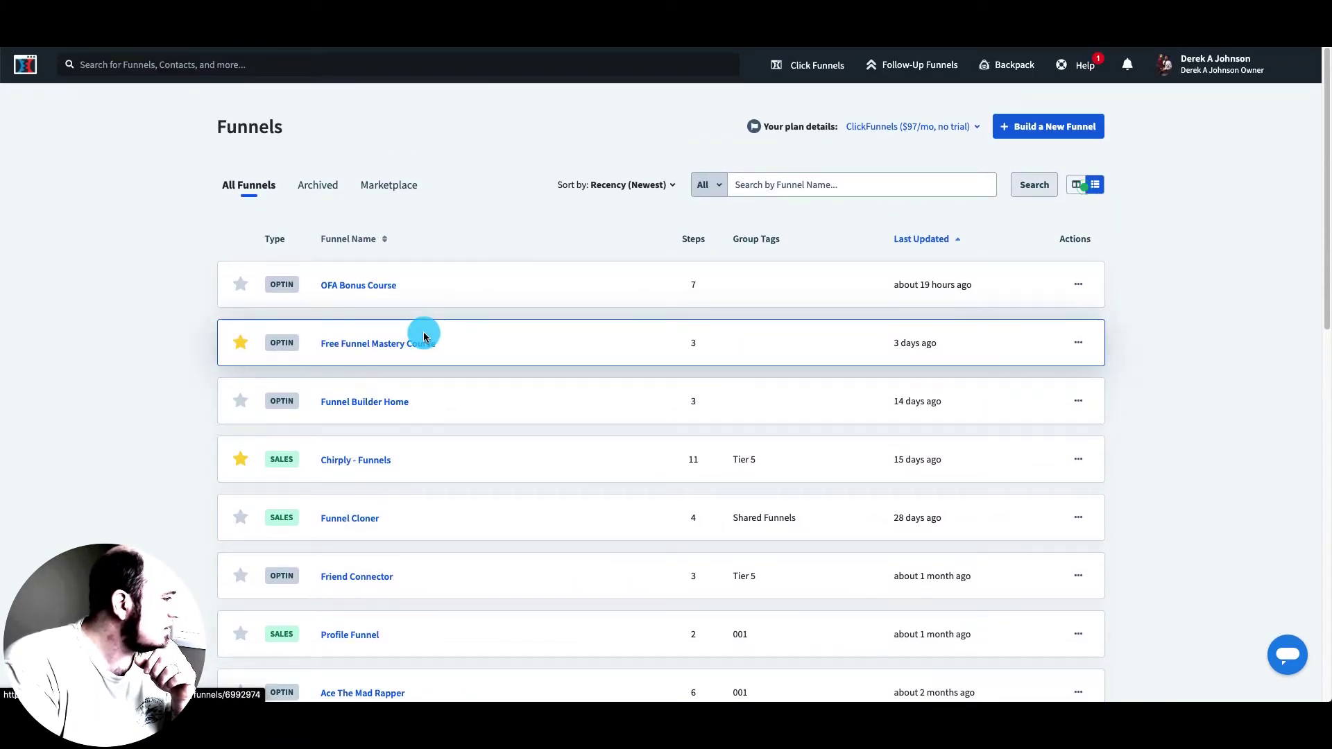
scroll(528, 545, down, 2)
scroll(528, 545, down, 6)
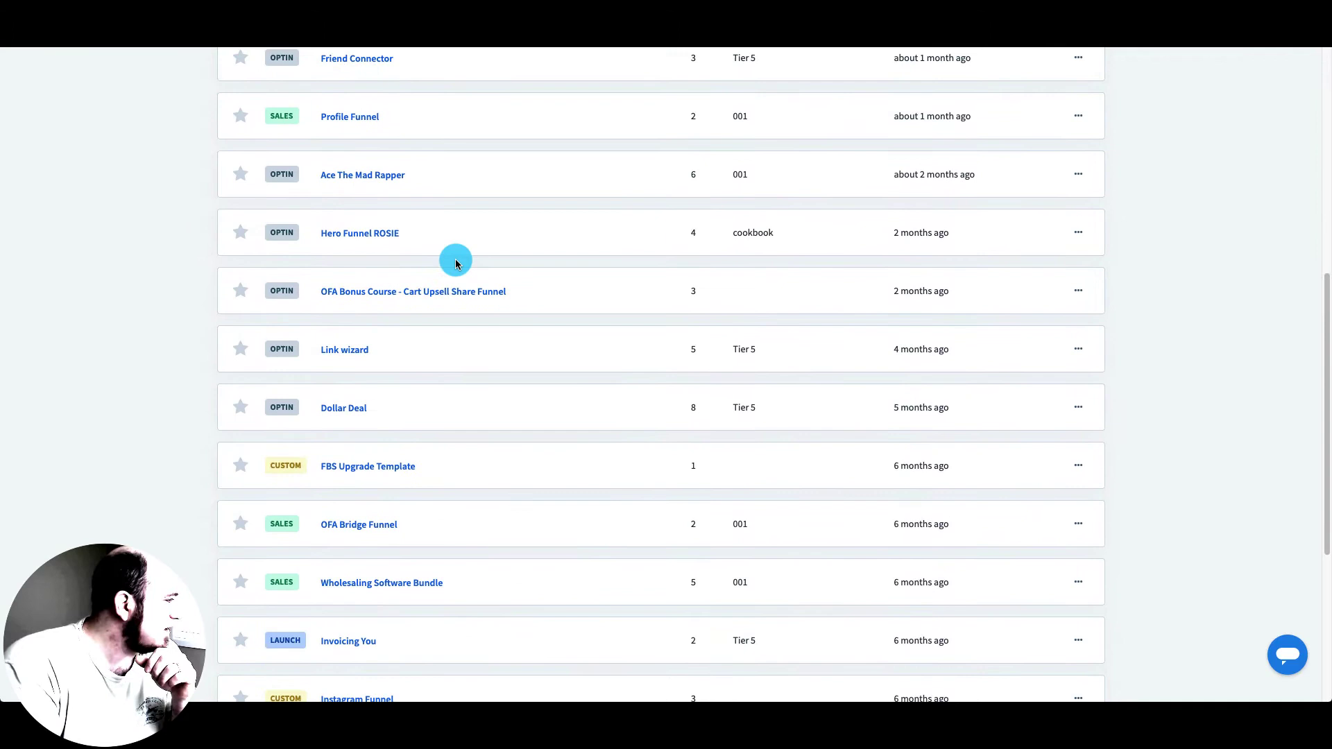
click(1078, 232)
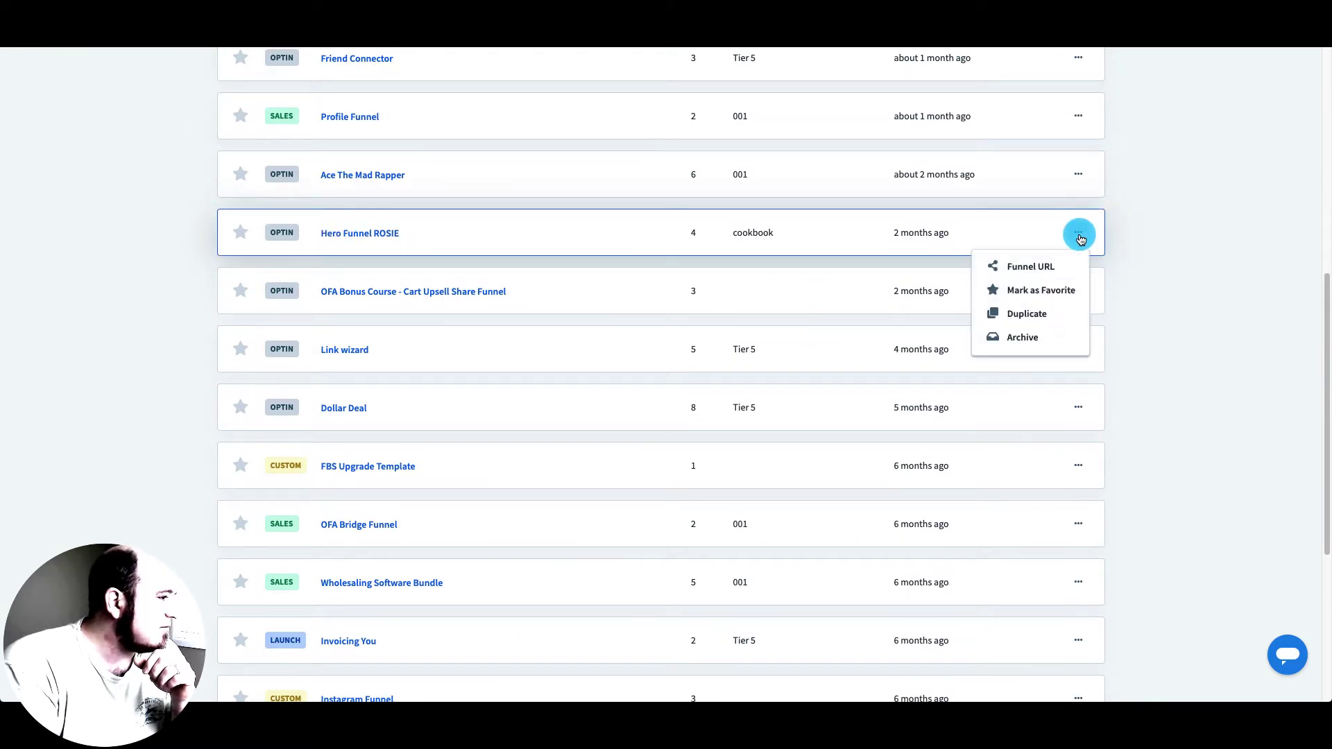
click(1039, 338)
click(786, 88)
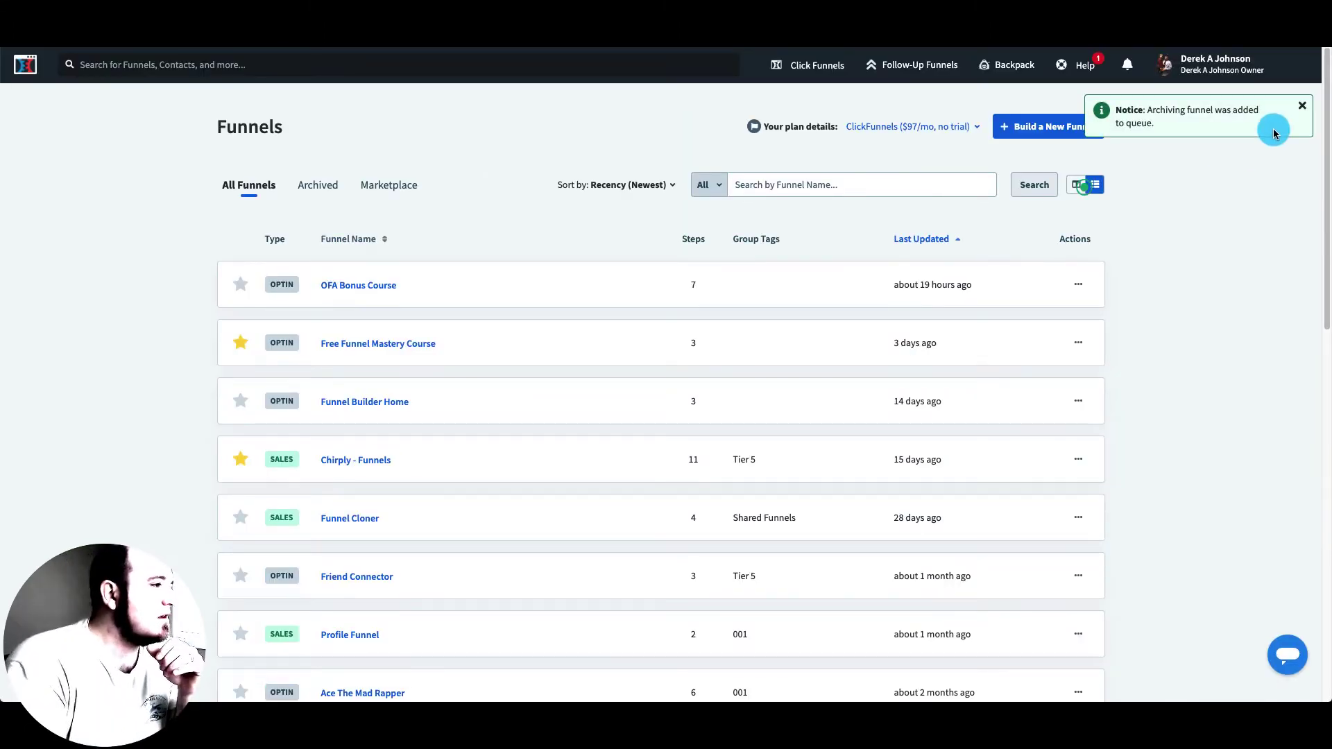
- Build a new Collect Emails funnel named 'Optin Funnel'
click(1043, 126)
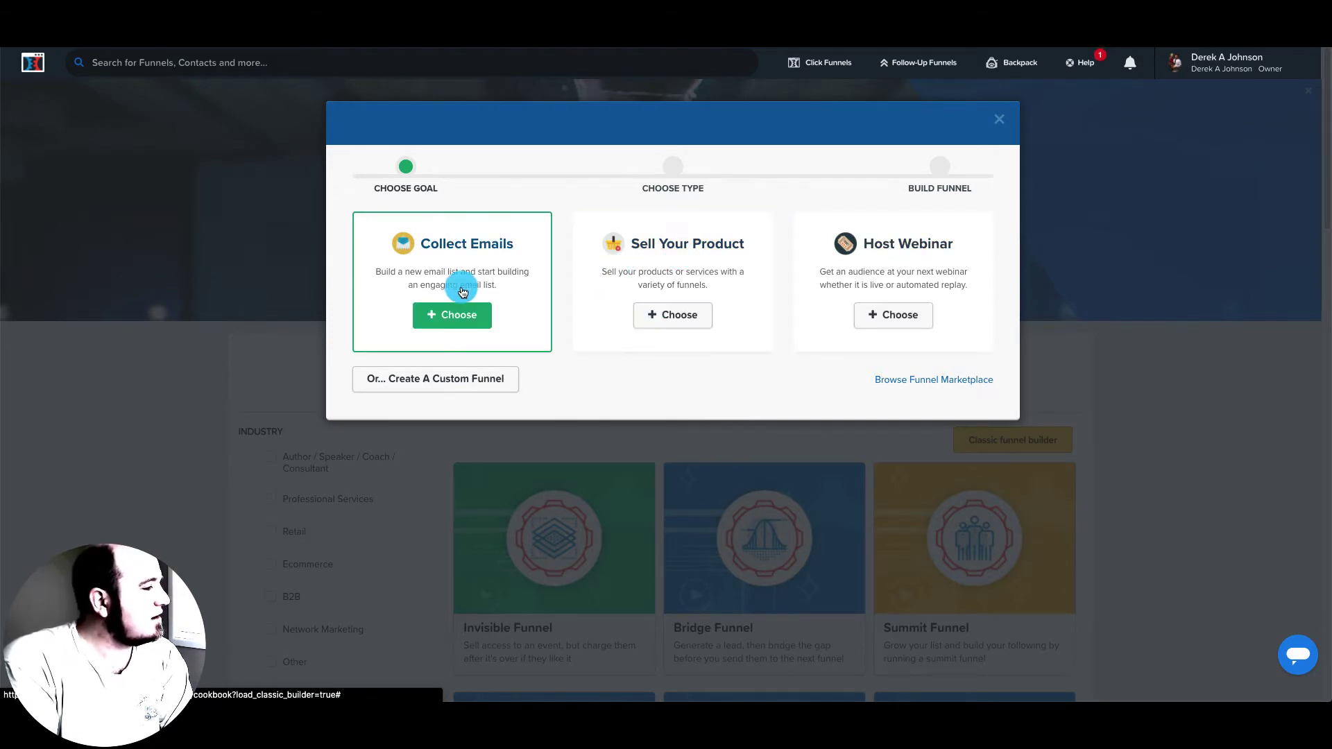
click(457, 319)
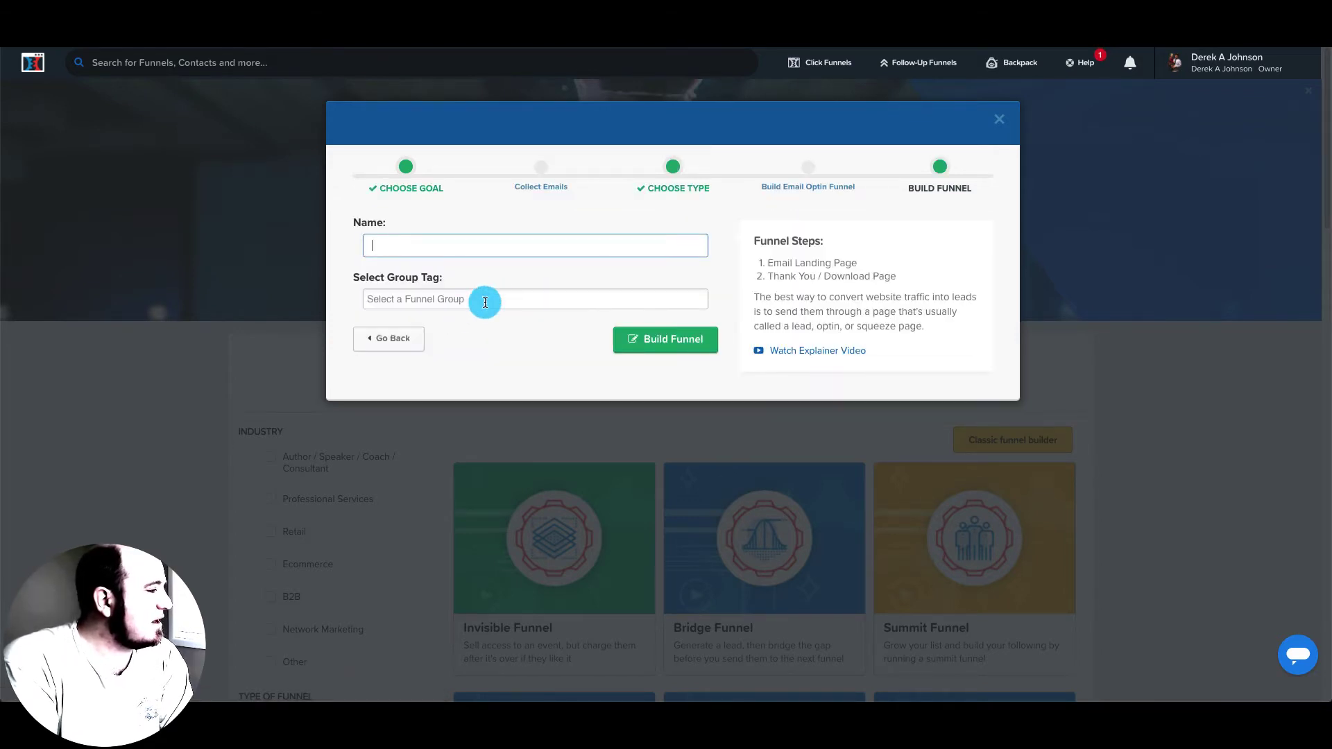
click(530, 249)
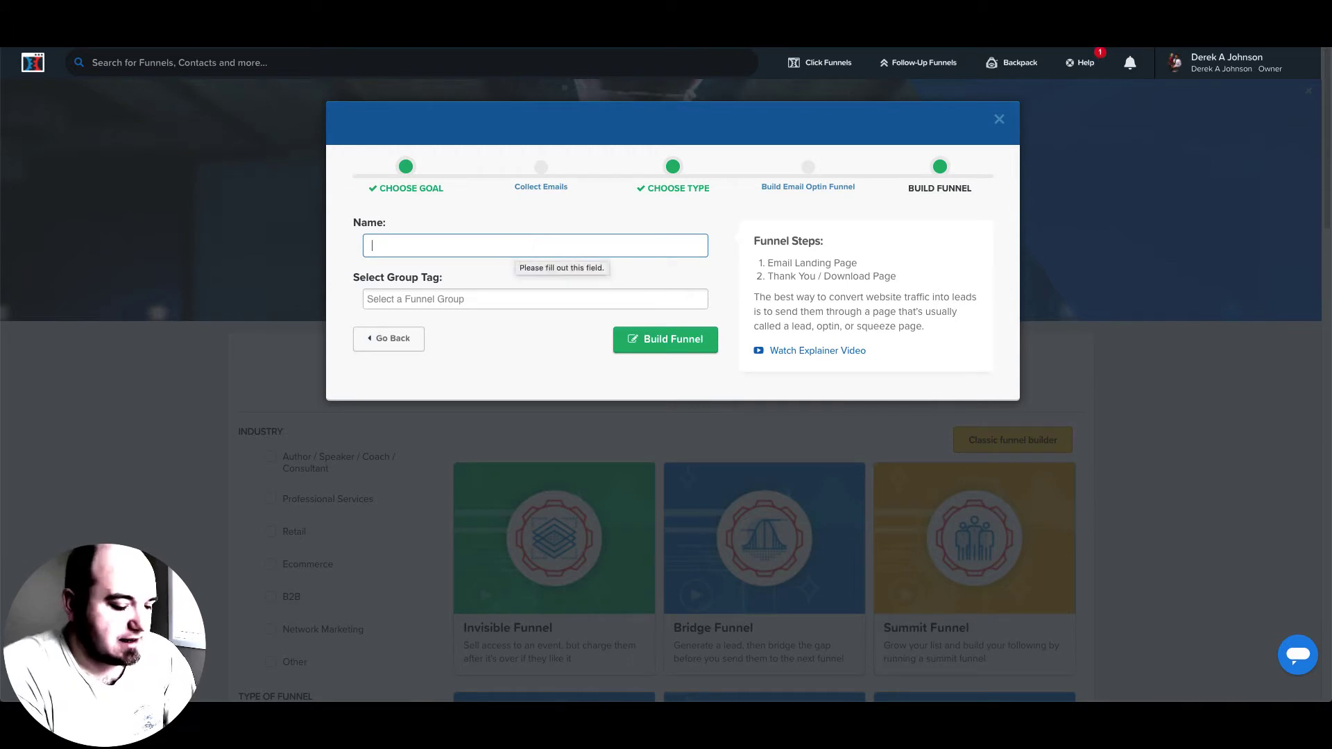
text(Optin Funnel)
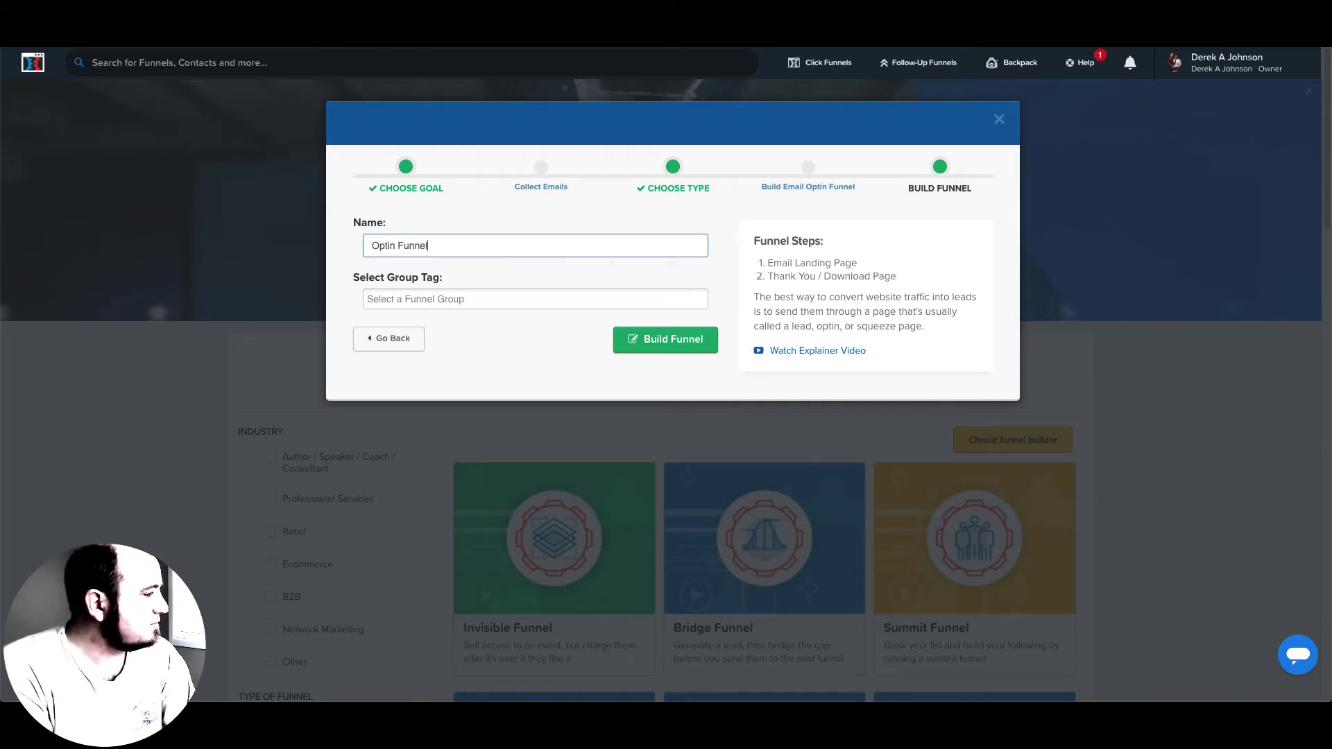
click(628, 343)
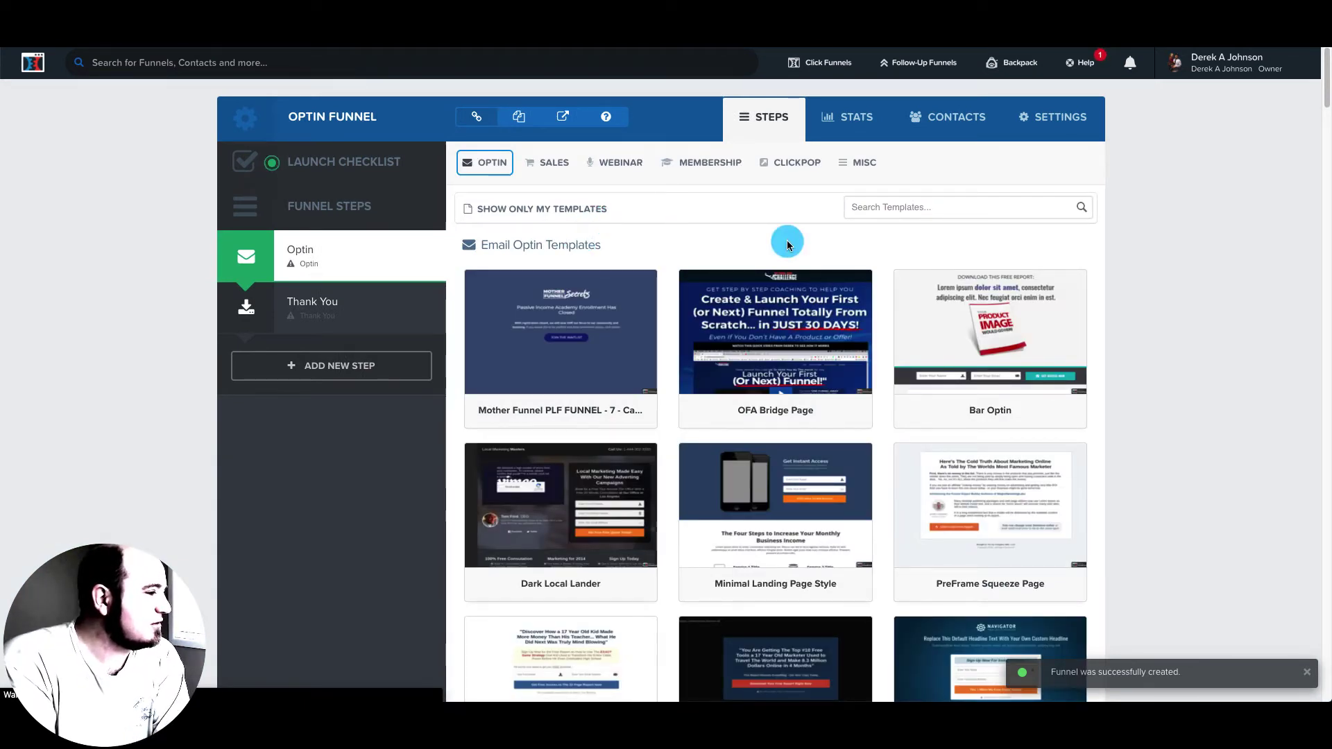
- Choose the Mother Funnel Vintage Squeeze - 4 template for the Optin step's page
scroll(789, 243, down, 2)
scroll(768, 419, down, 4)
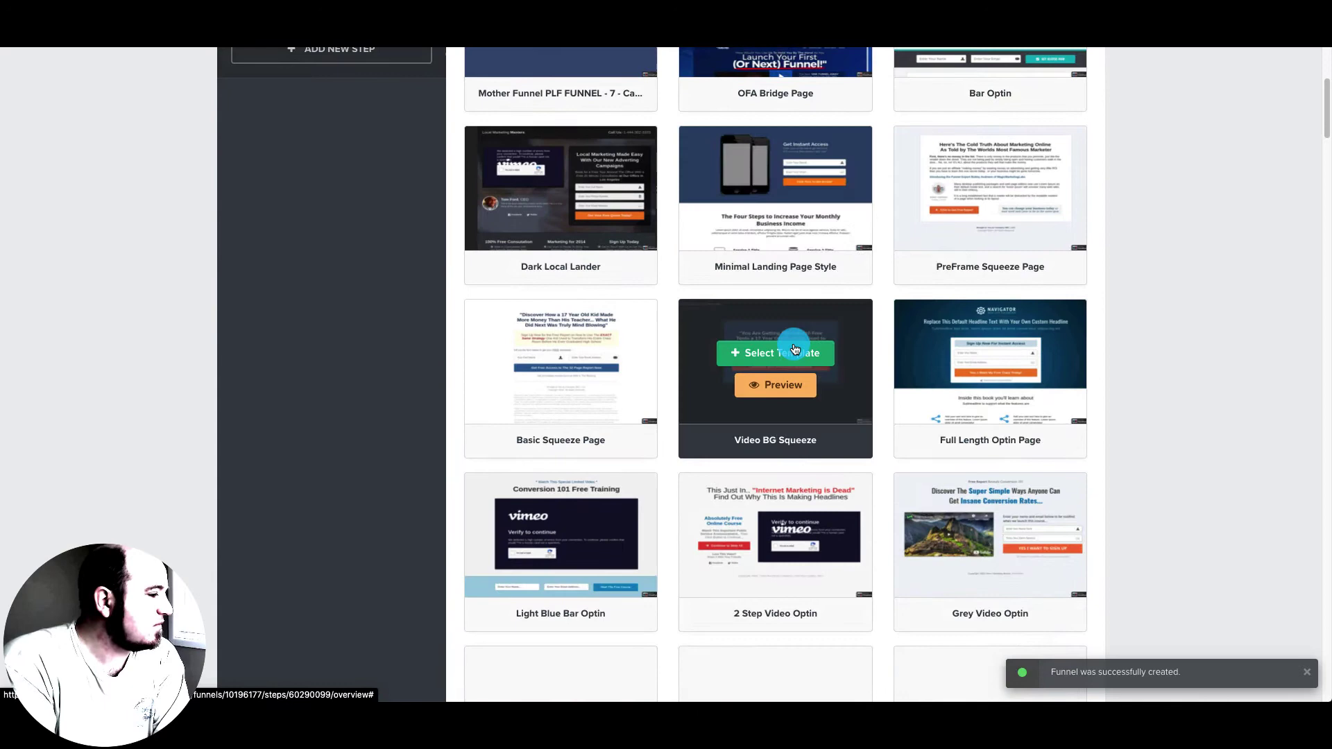
scroll(769, 419, down, 5)
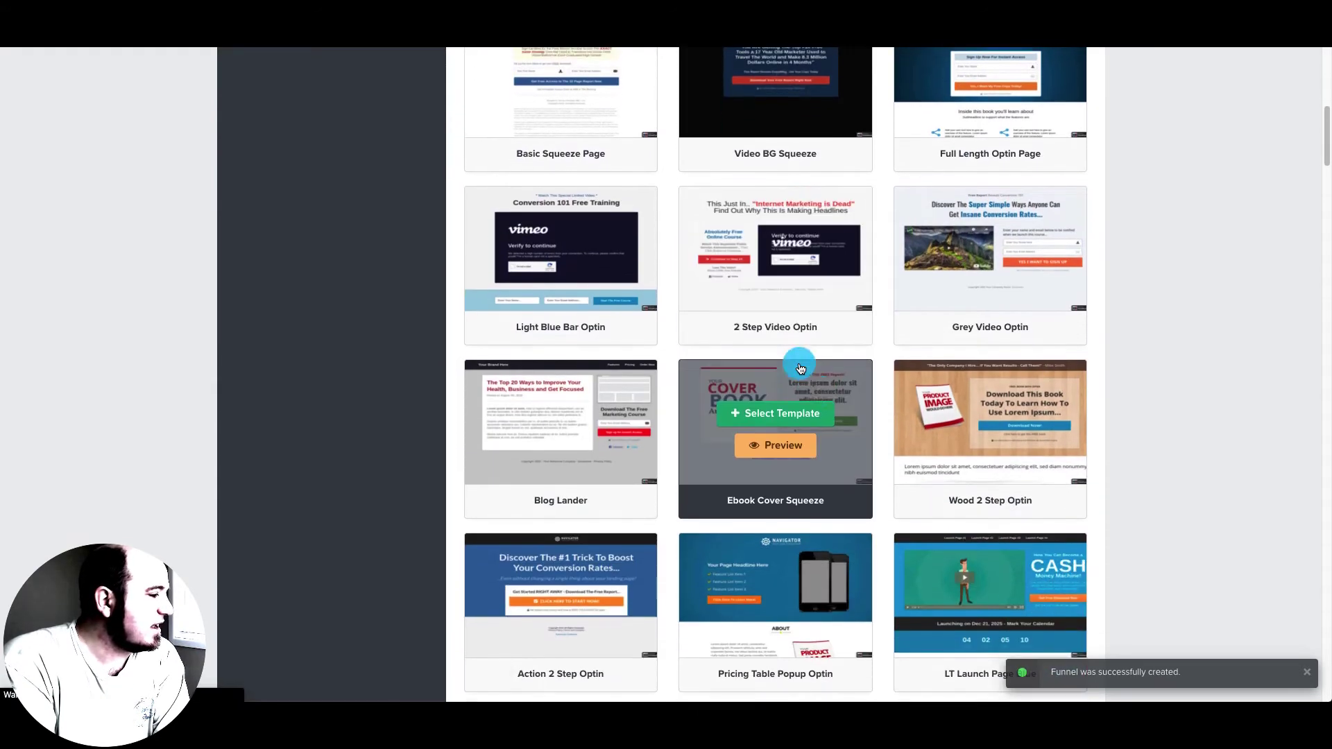
scroll(981, 437, down, 4)
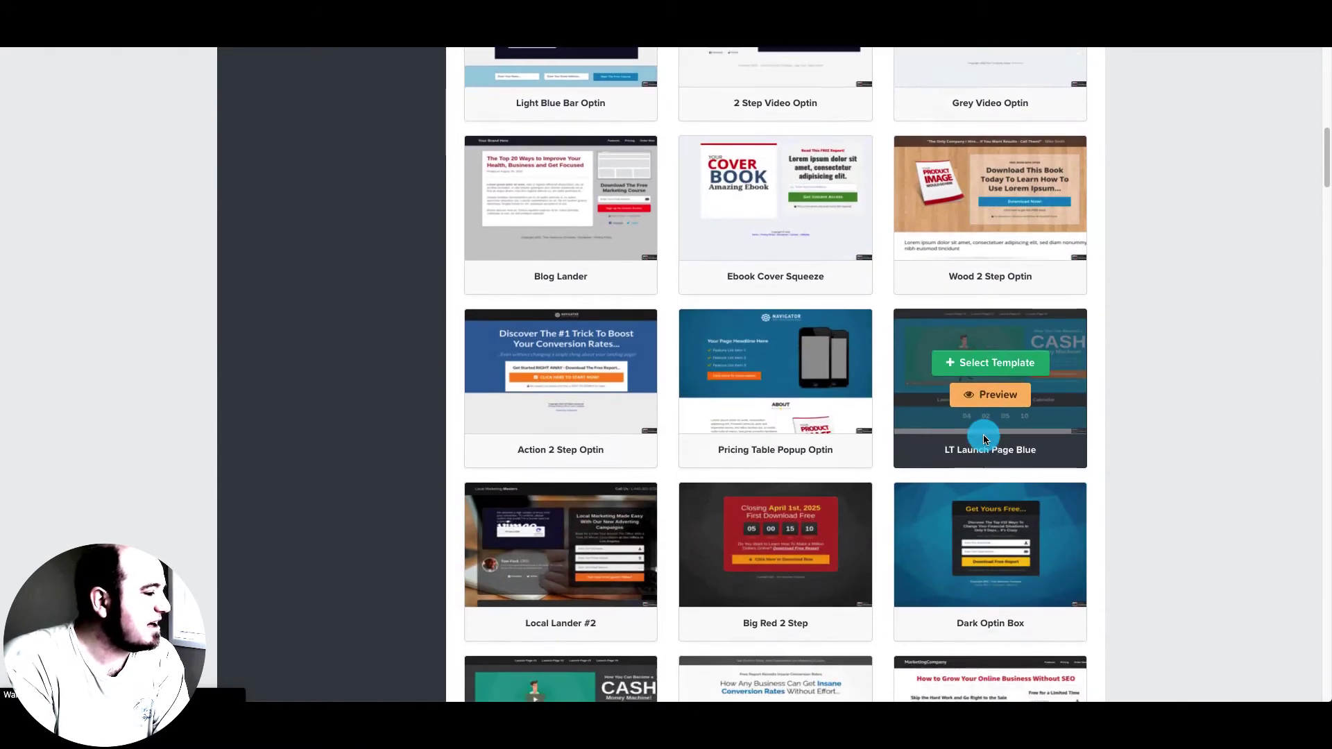
scroll(767, 462, down, 7)
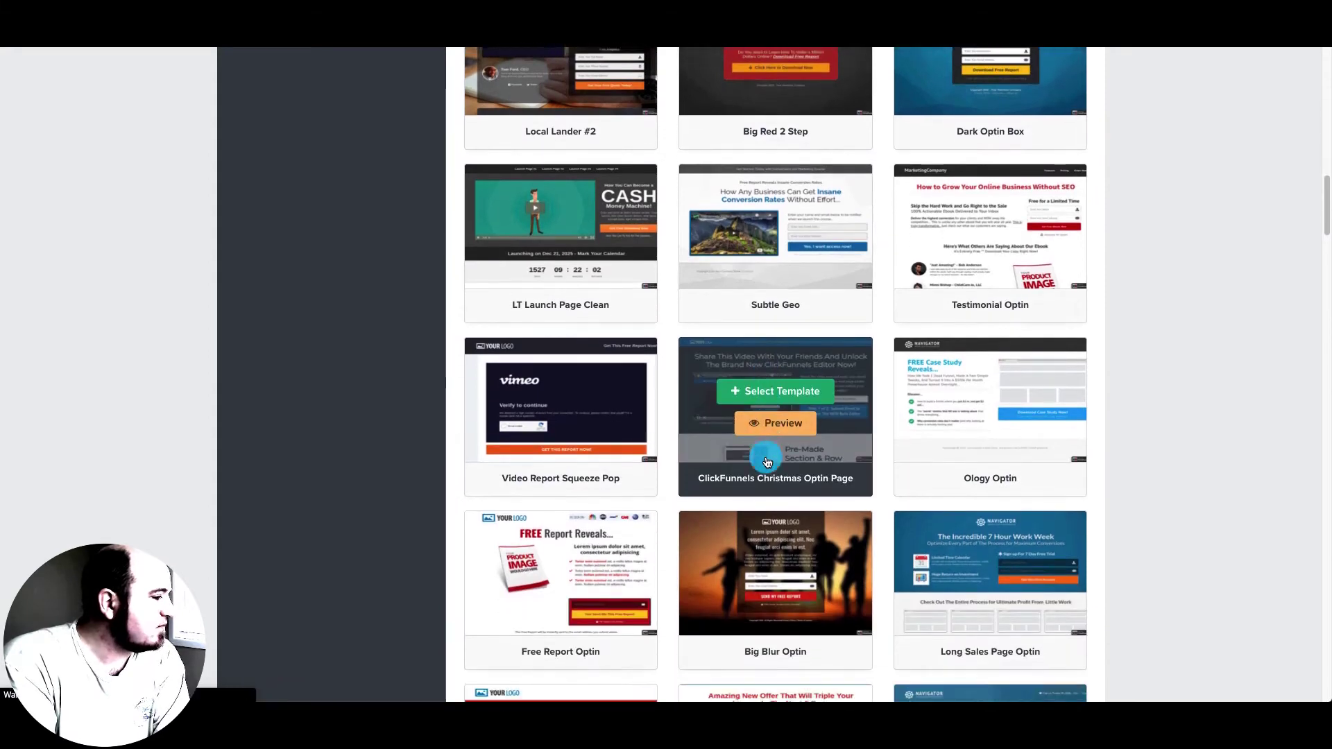
scroll(1109, 436, down, 8)
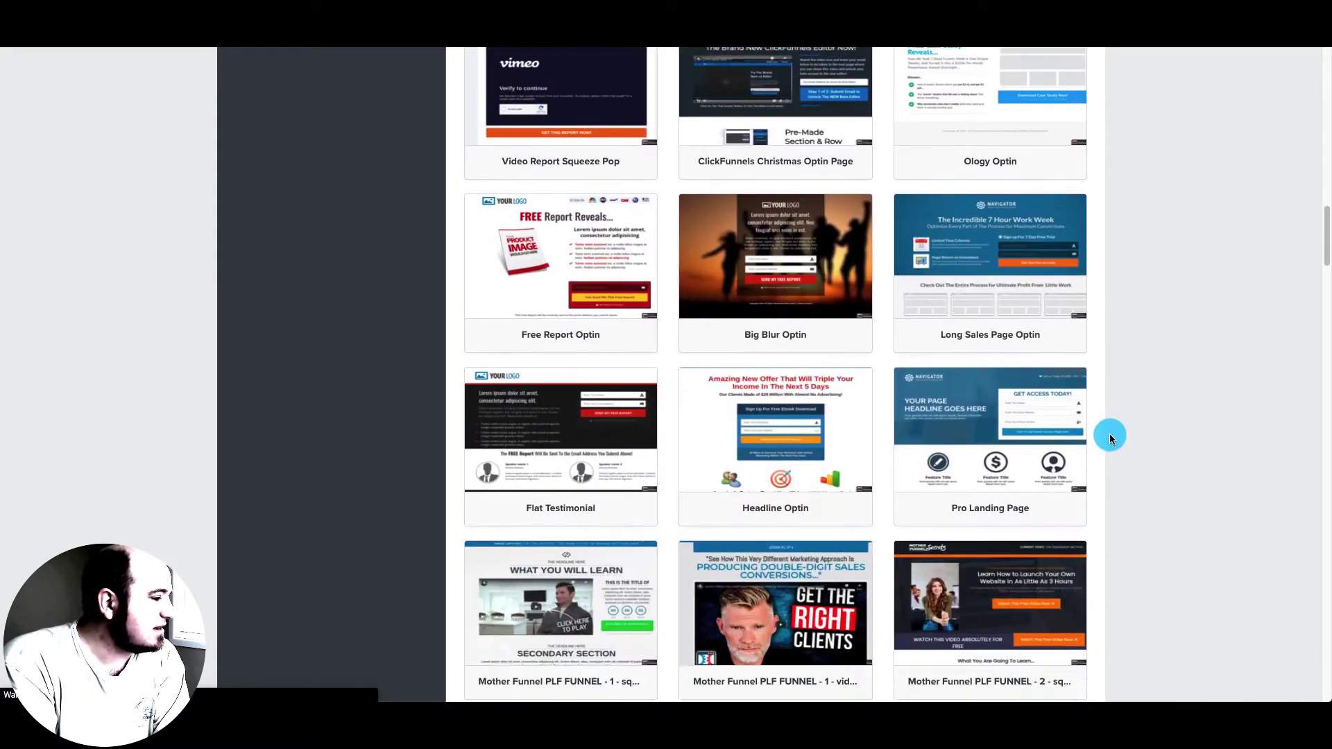
scroll(1109, 435, down, 3)
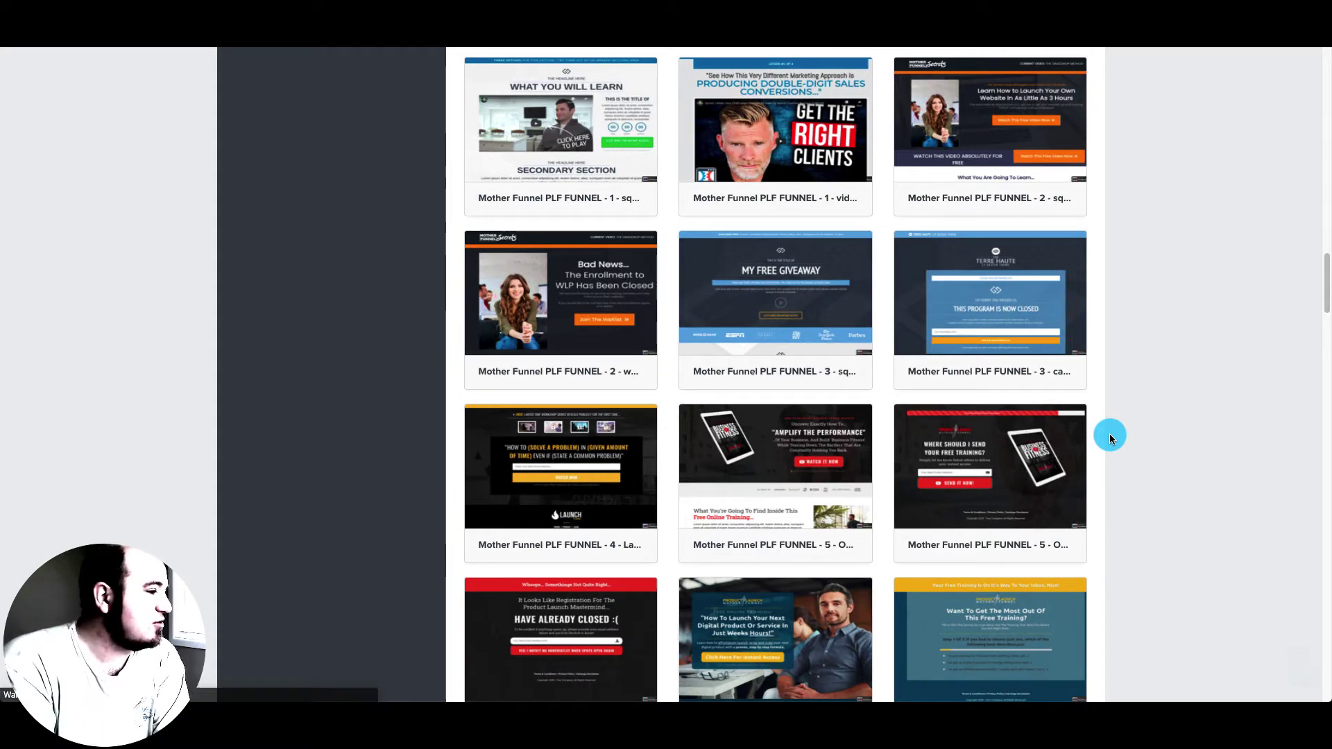
scroll(1109, 437, down, 5)
scroll(1109, 434, down, 3)
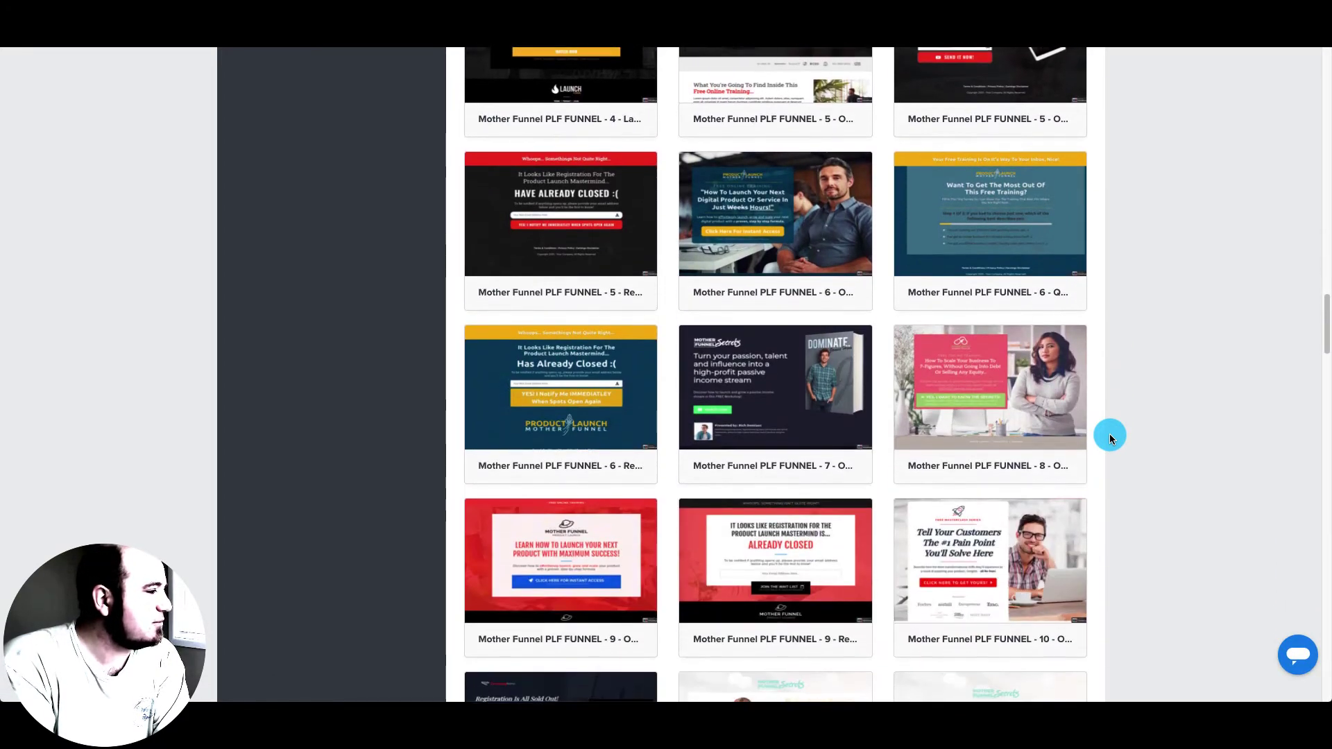
scroll(860, 463, down, 20)
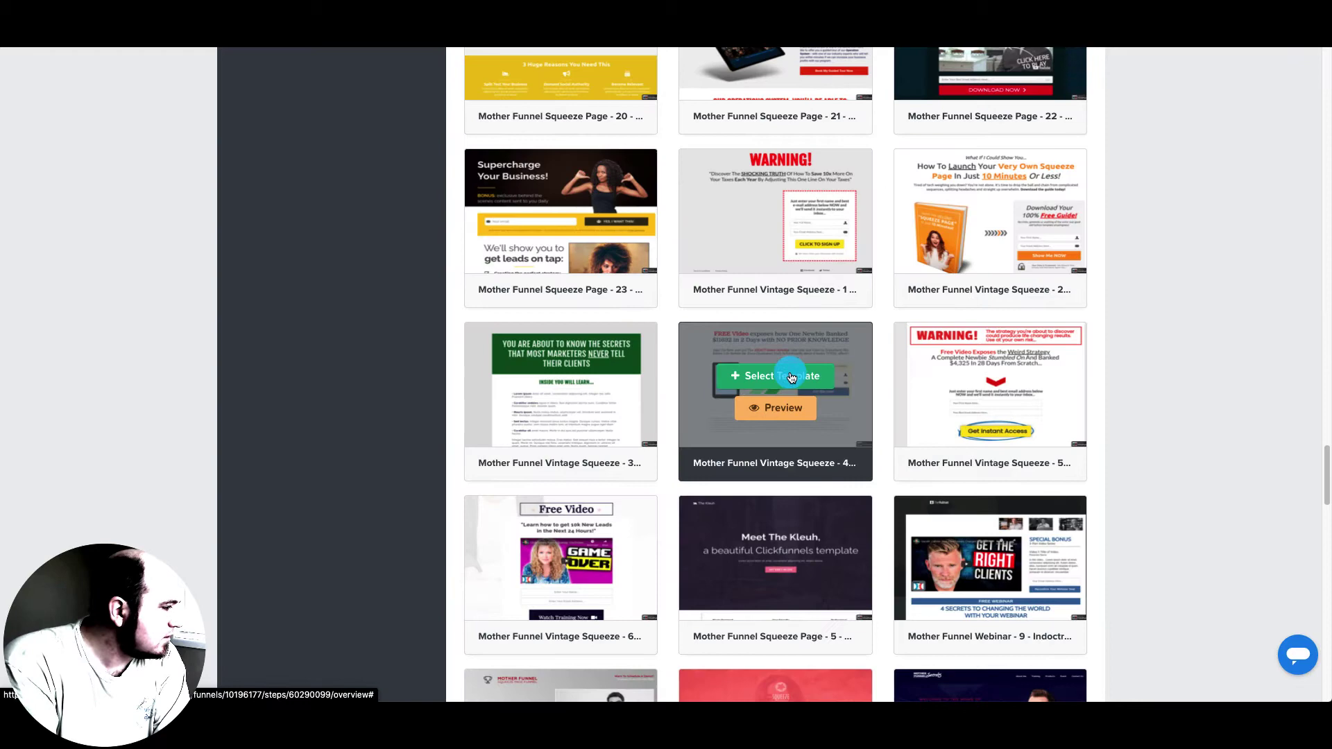
click(787, 374)
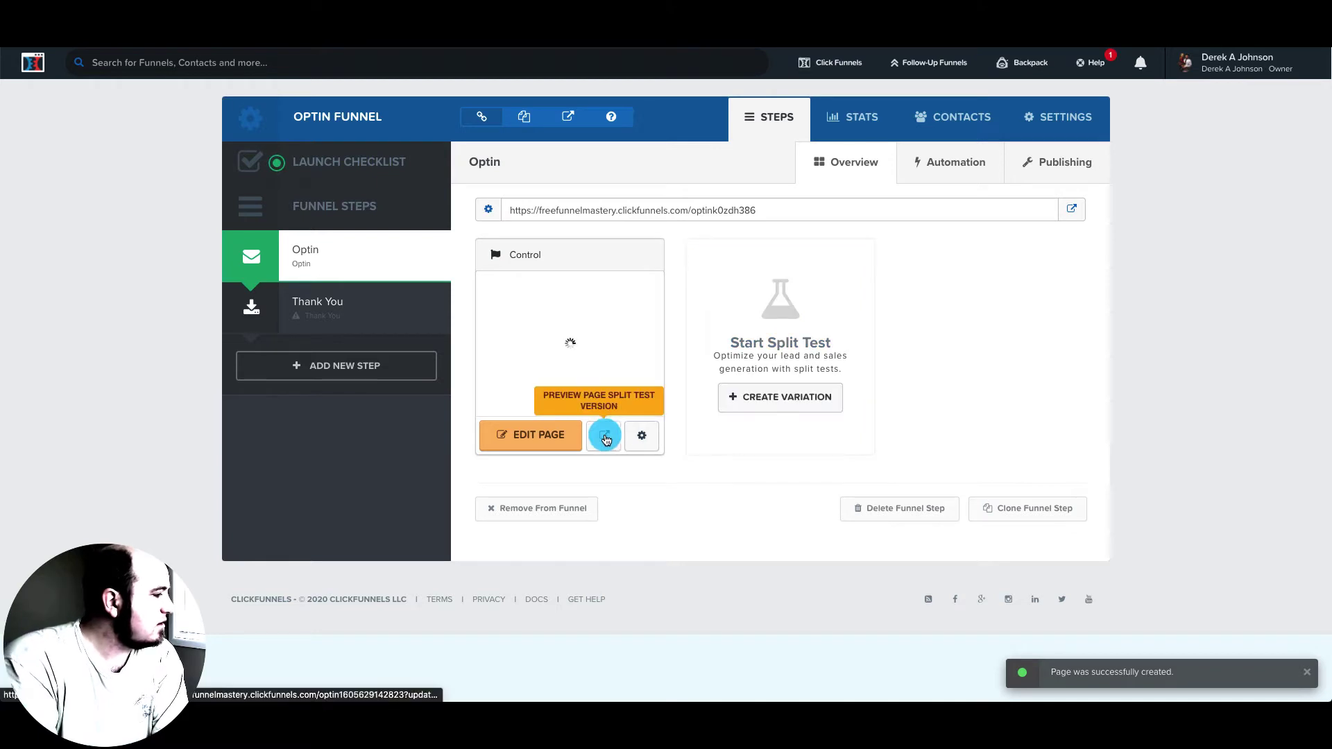
- Open the Optin step's Control page in the page editor
click(530, 444)
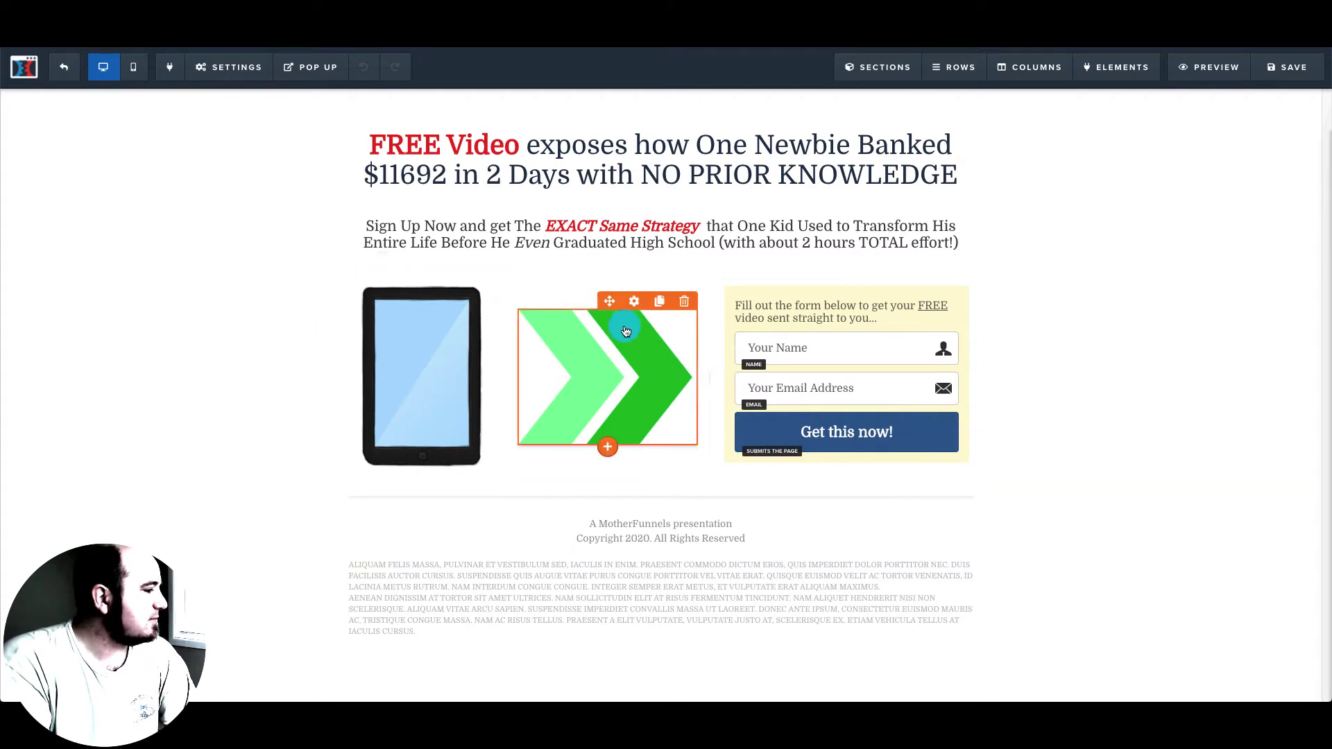
- Replace the headline ending with 'to build funnels in ClickFunnels and DropFunnels at the speed of light!'
click(660, 149)
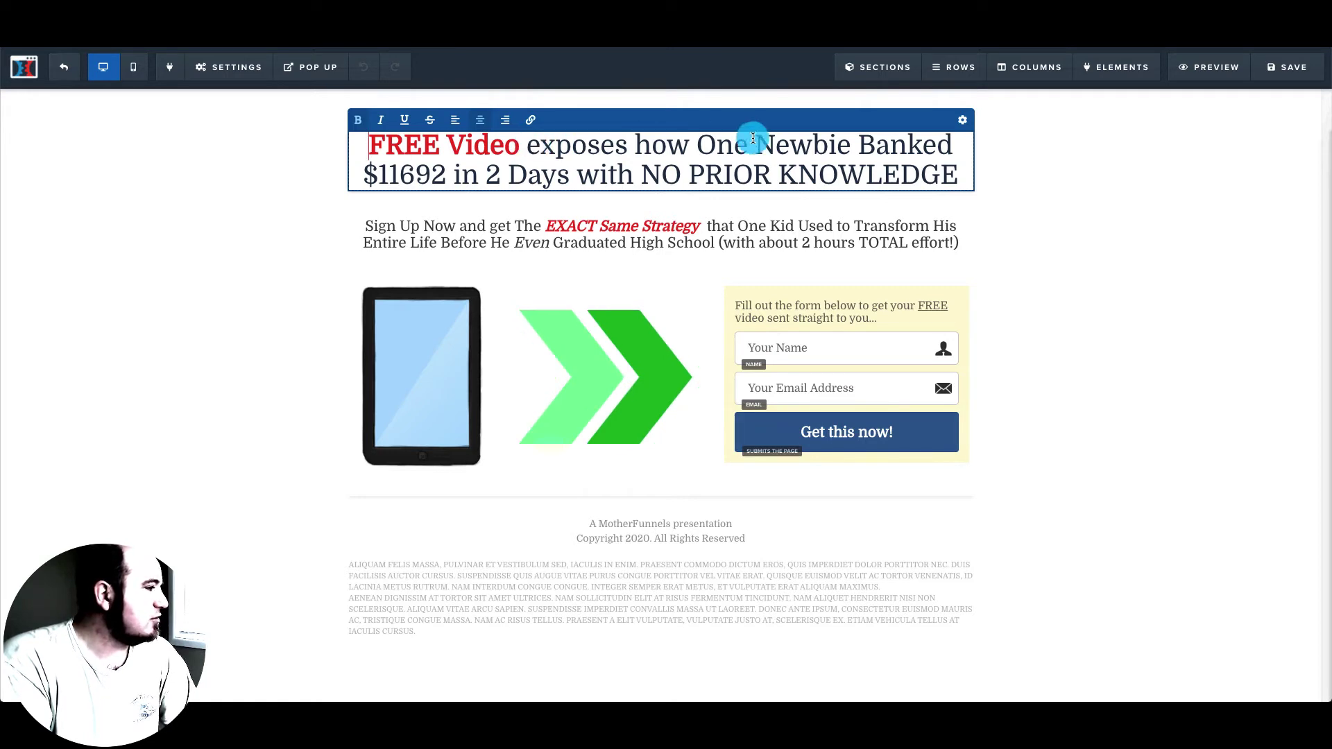
drag(703, 143, 961, 167)
key(BackSpace)
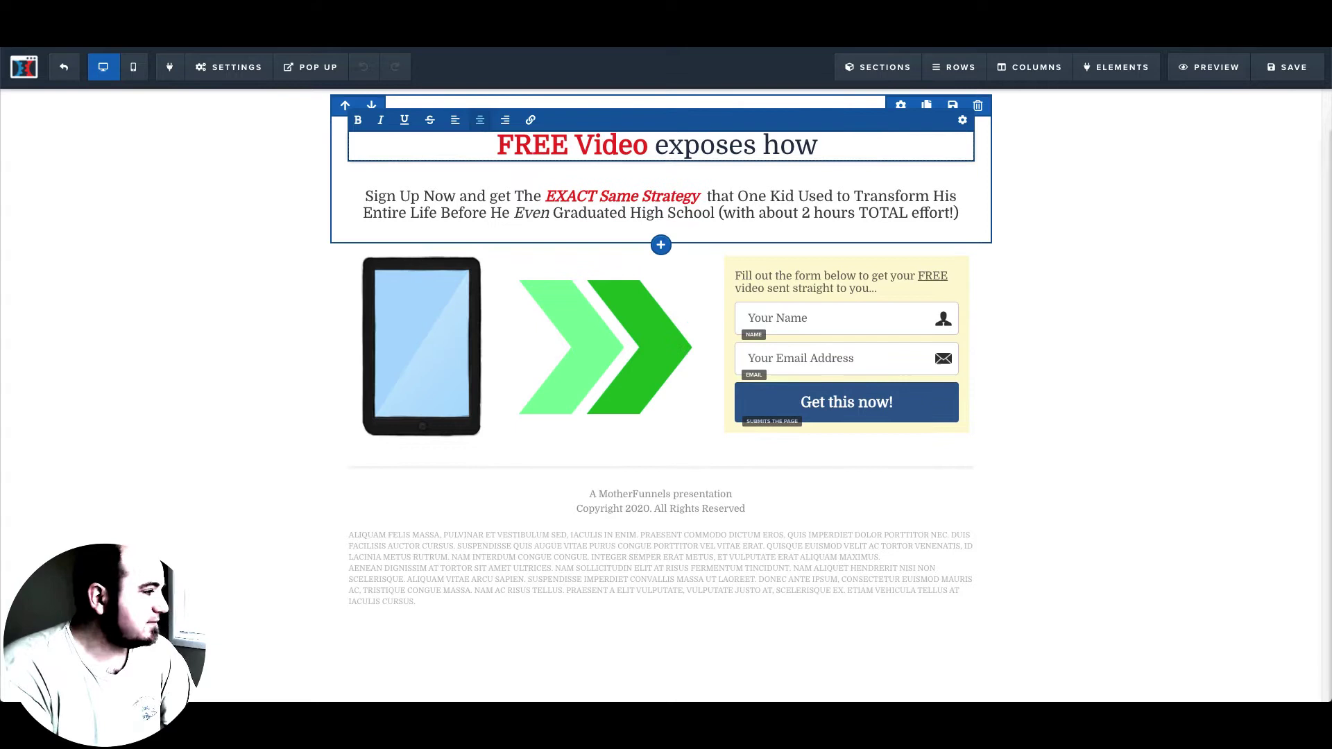
text(to bui)
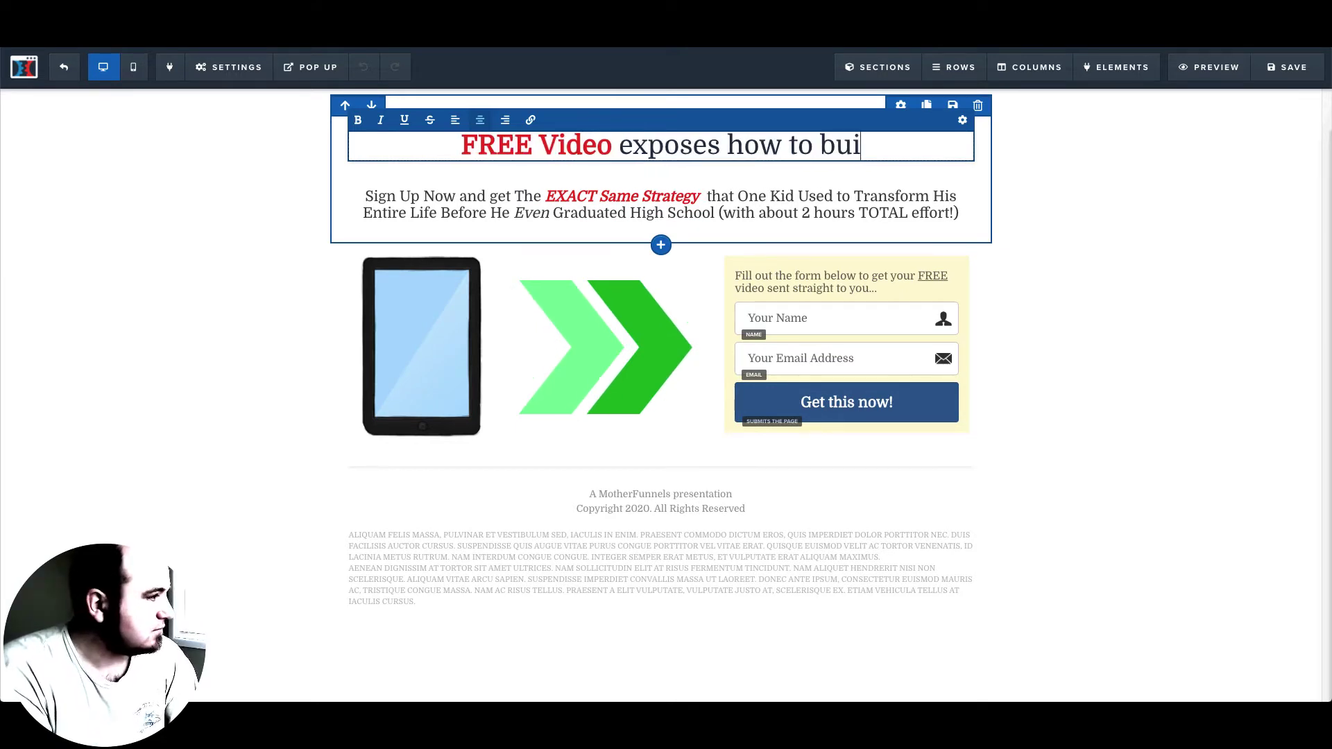
text(ld funnels i)
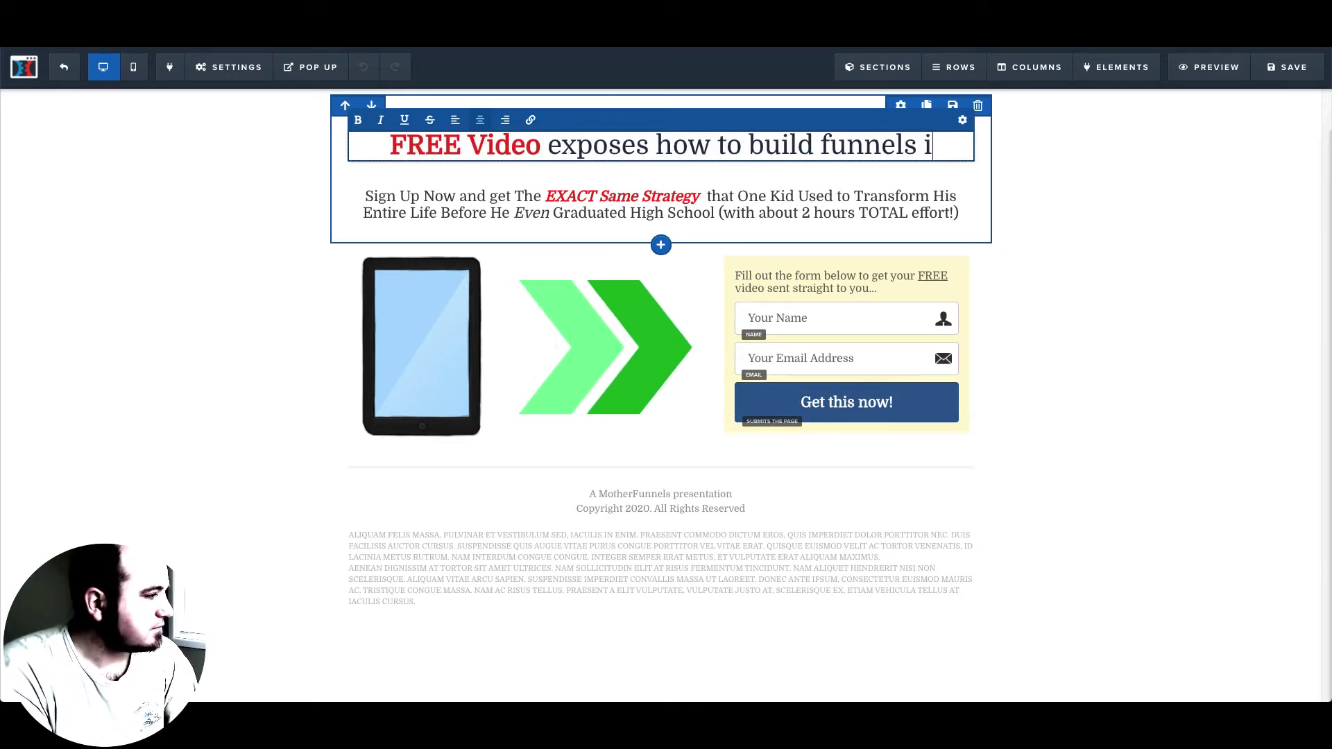
text(n ClickFunne)
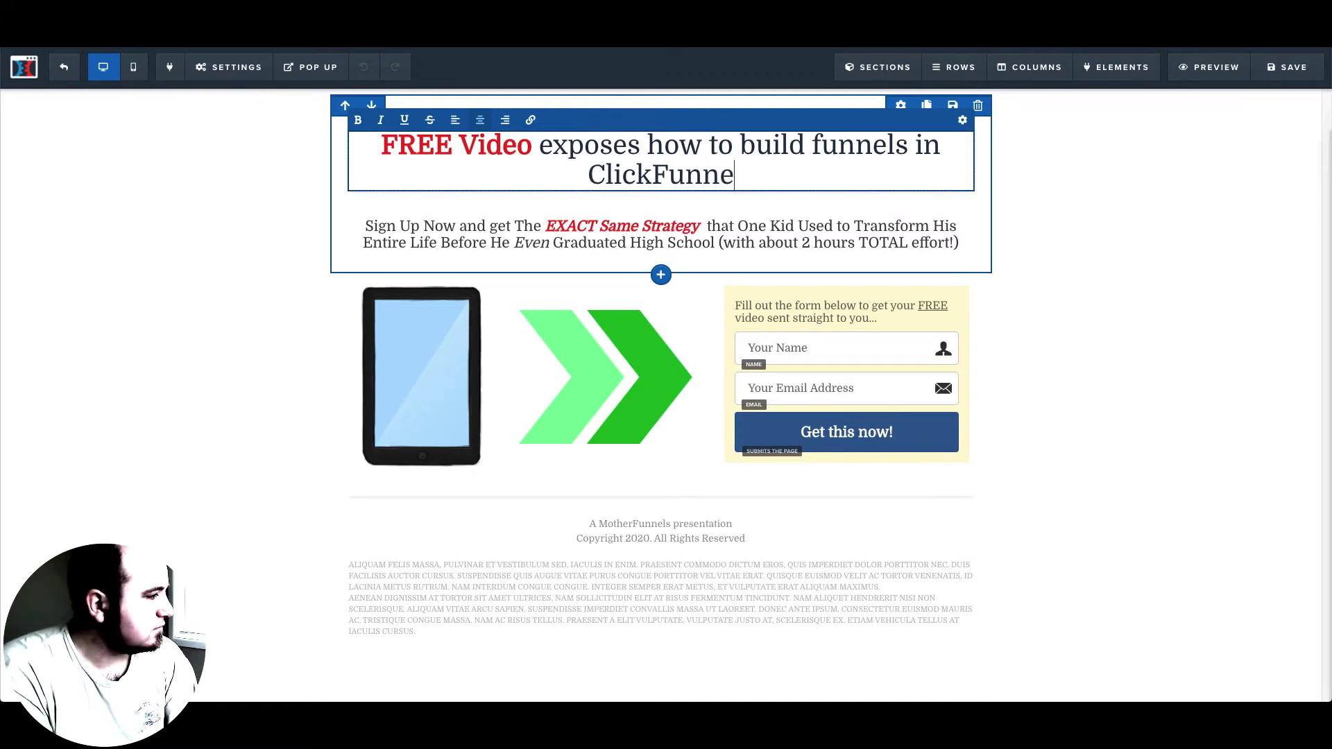
text(ls and Dro)
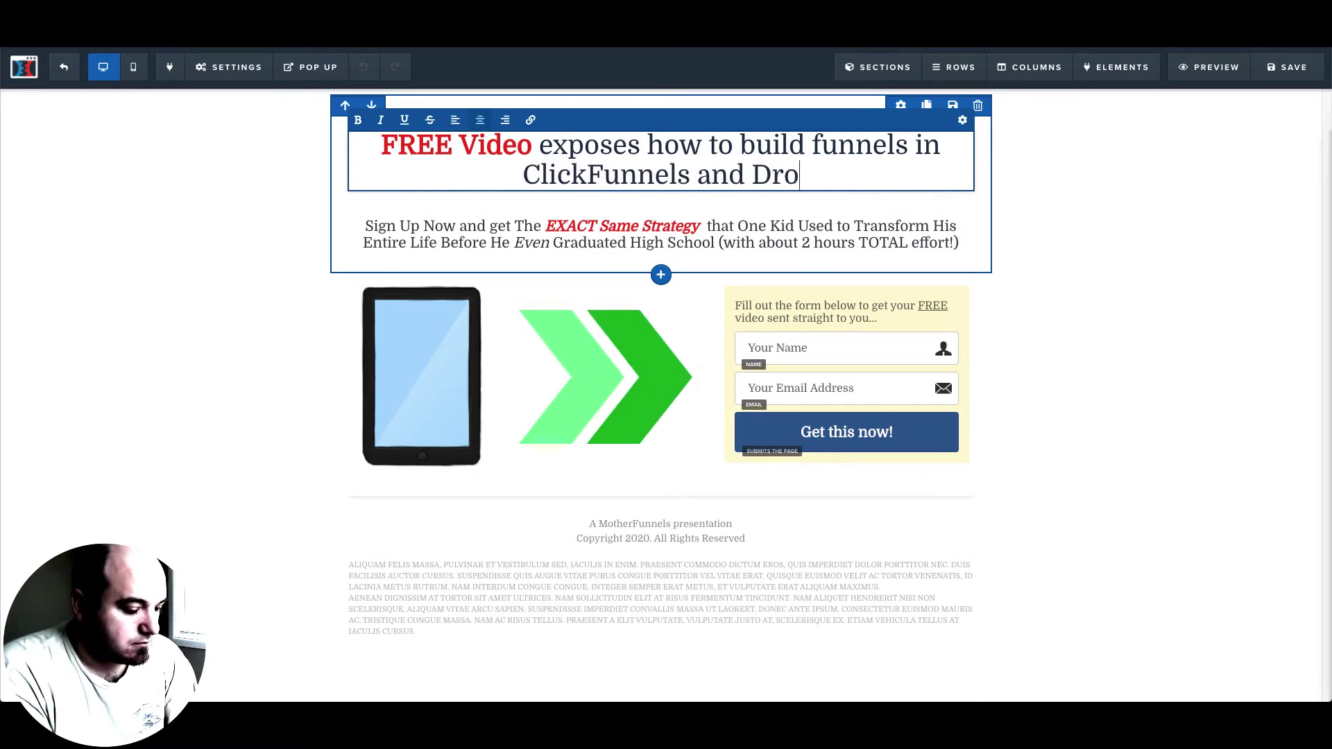
text(pFunnels ar)
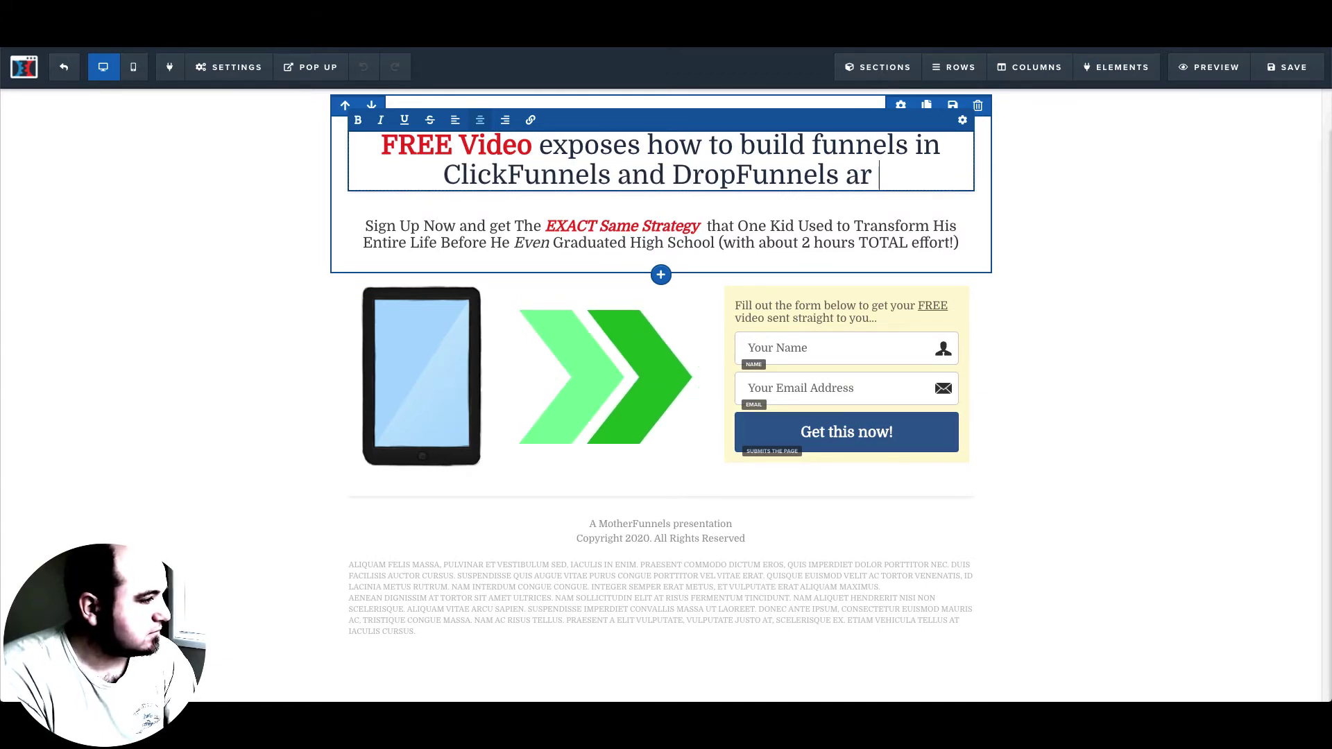
key(BackSpace)
key(BackSpace)
text(t the speed )
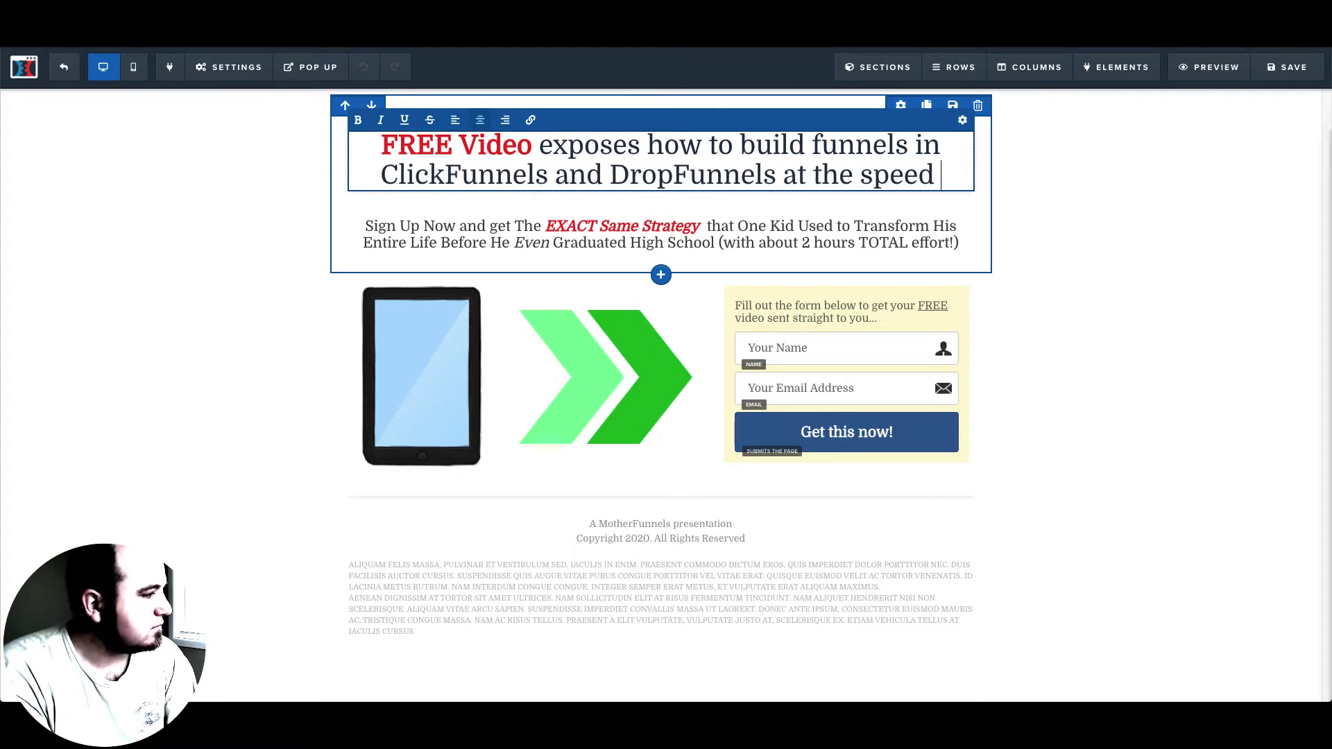
text(of light!)
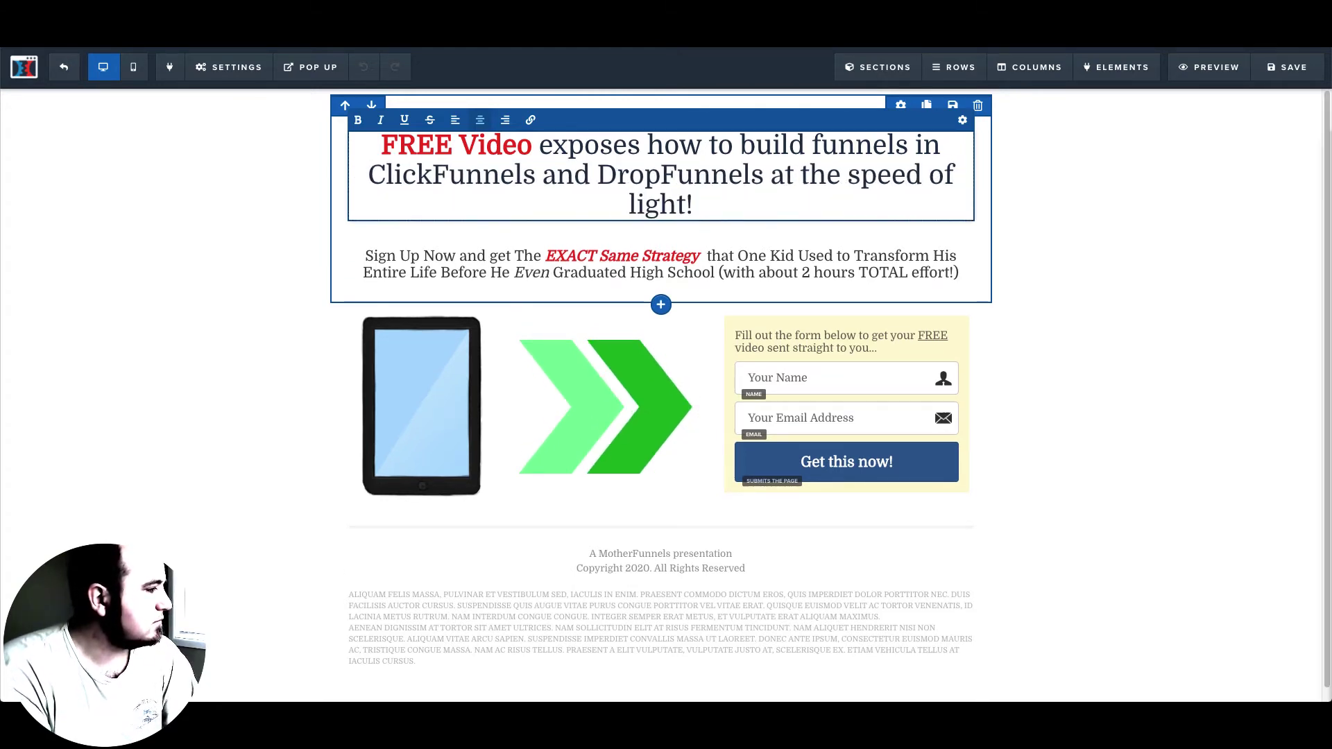
click(1072, 247)
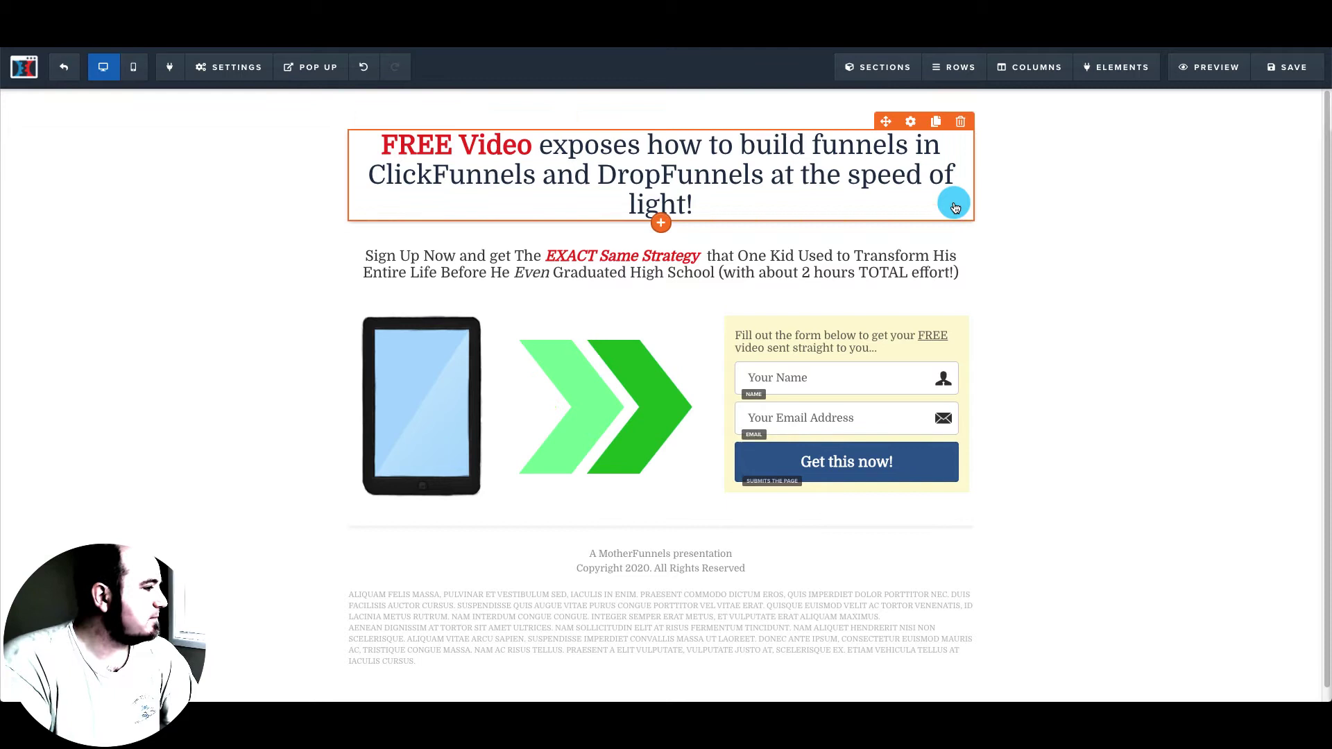
- Set the headline's top margin to 20, font size 36, and bold colour light blue #00c1ff
click(910, 122)
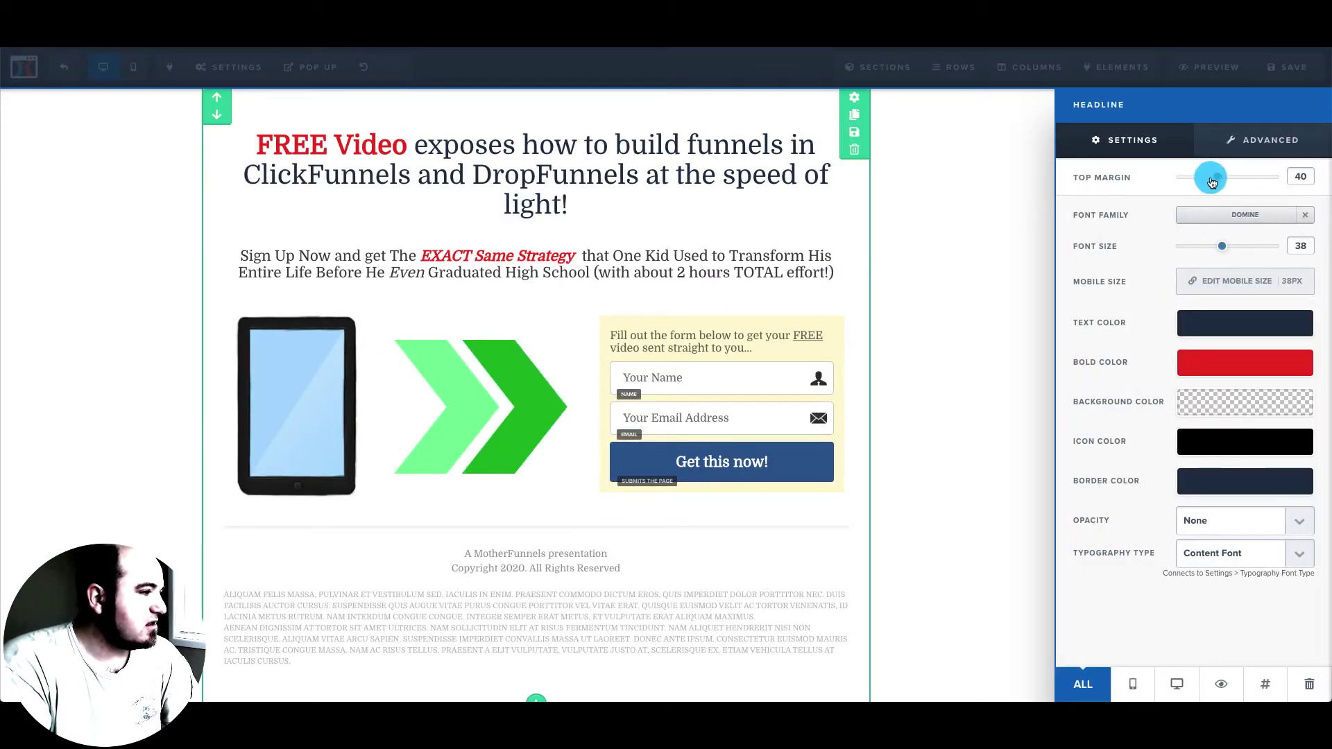
mouse_move(1212, 182)
mouse_down()
mouse_move(1185, 183)
mouse_move(1196, 182)
mouse_up()
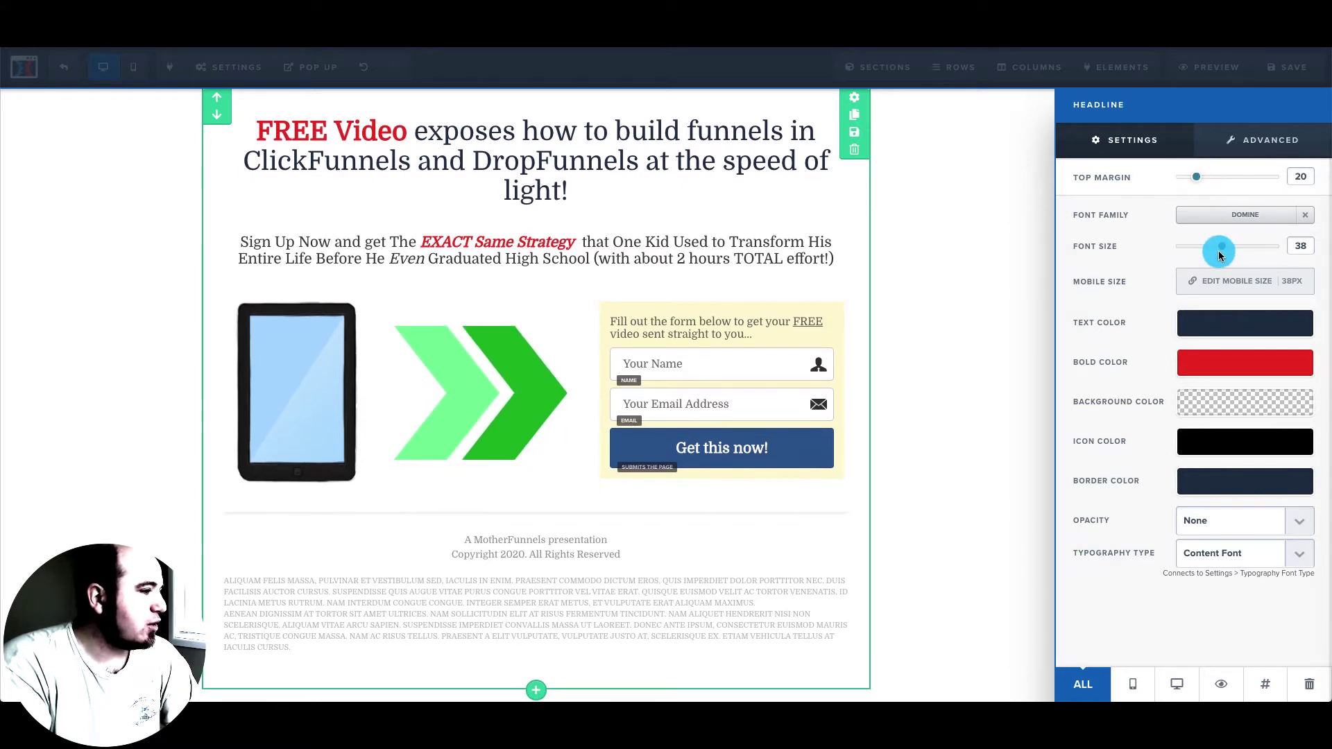
drag(1222, 249, 1217, 249)
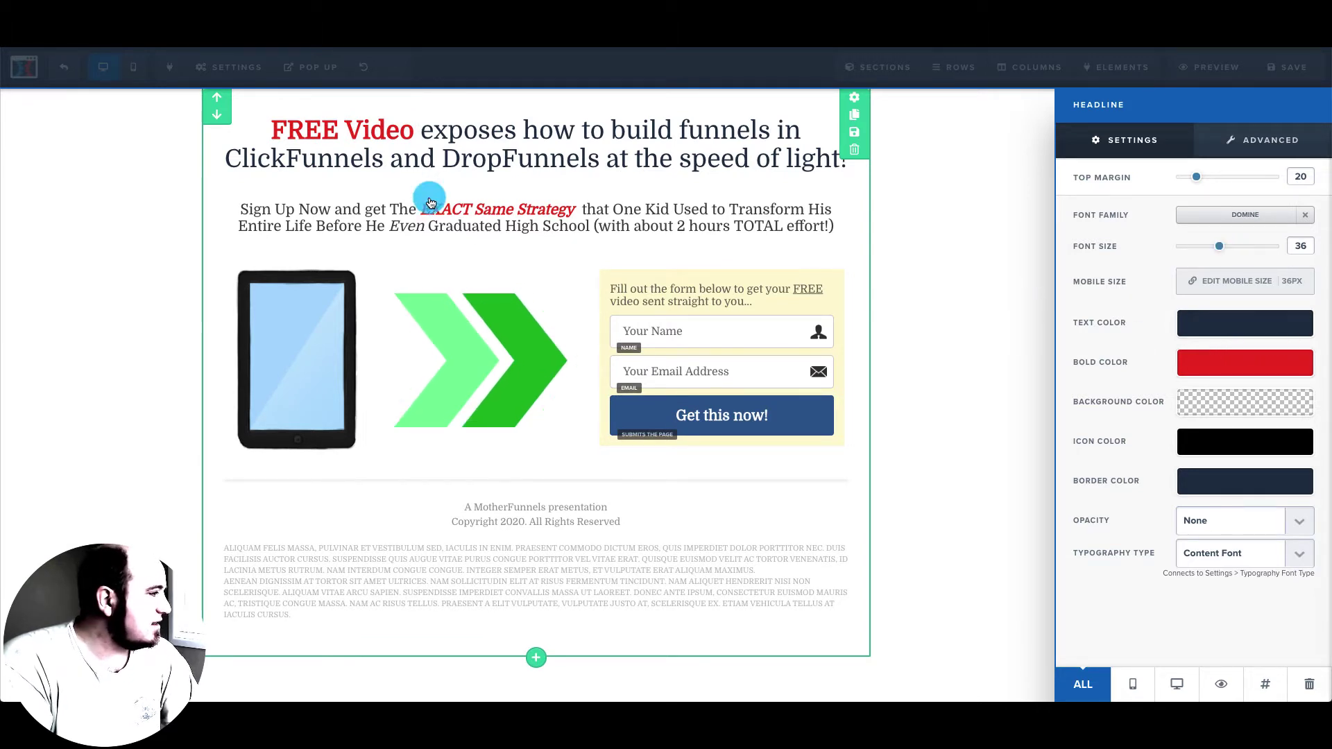
click(1185, 367)
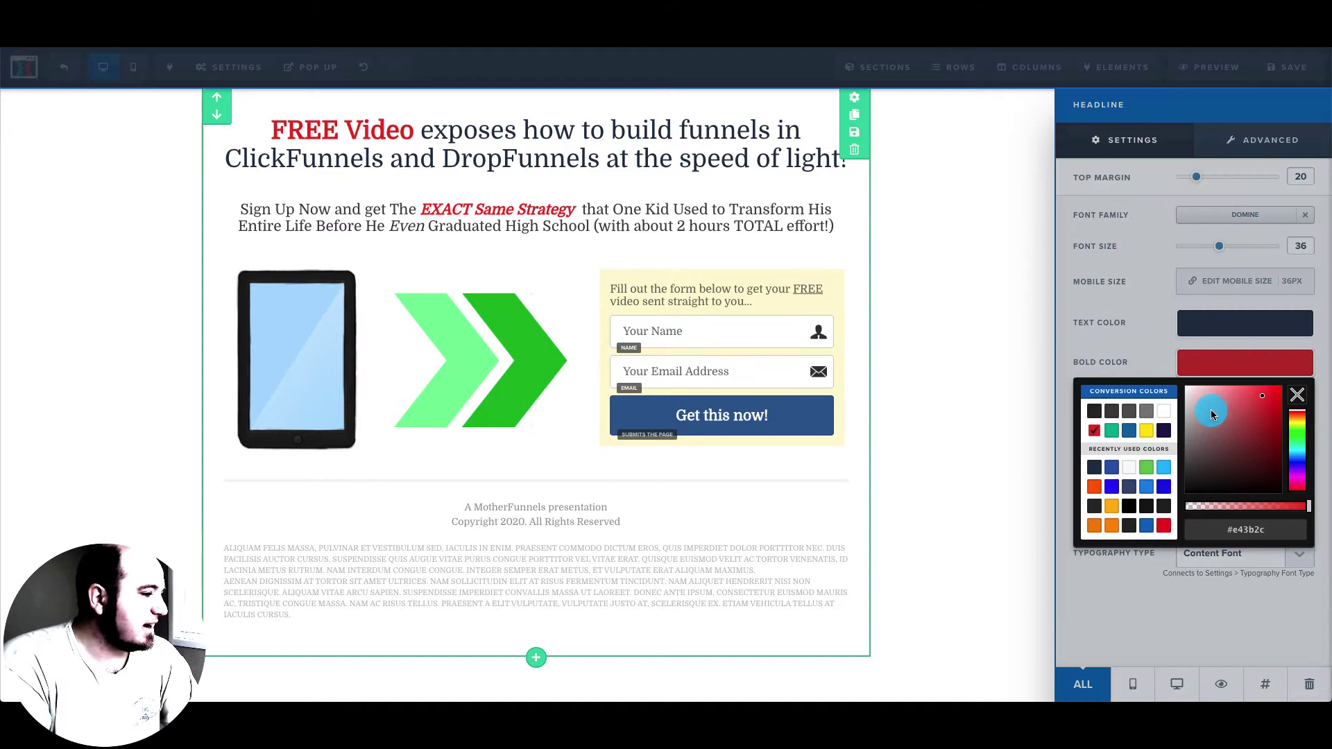
click(1163, 466)
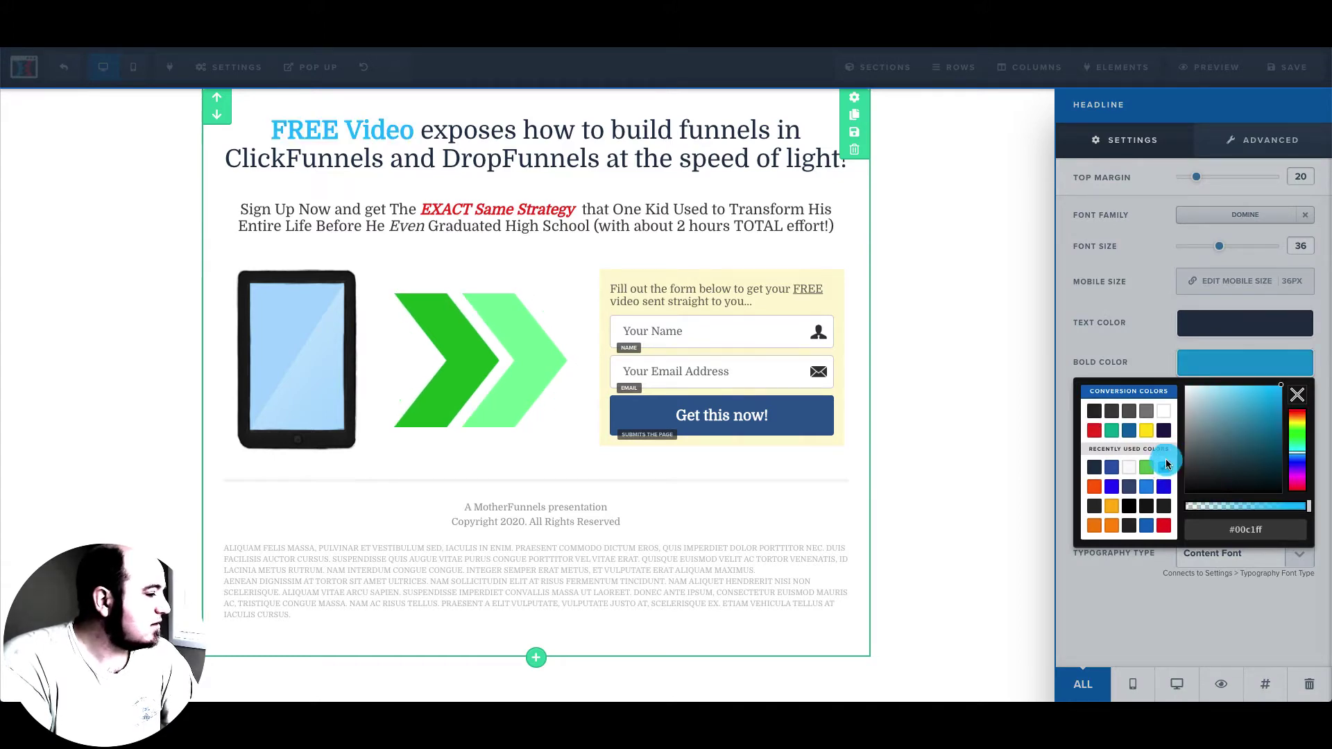
click(1163, 362)
click(624, 204)
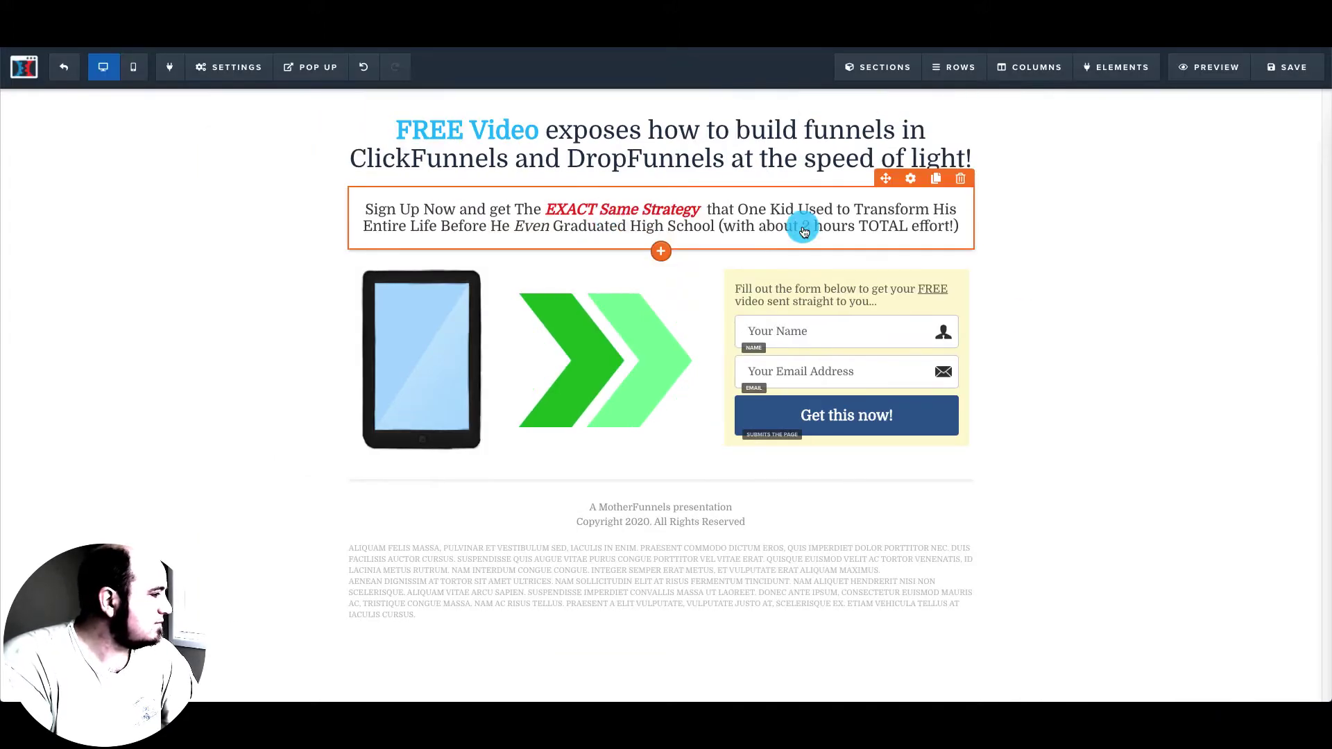
- Reword the subheadline, replacing Kid, Life and Graduated High School with Guy, Business and Registered the LLC
click(910, 178)
click(636, 208)
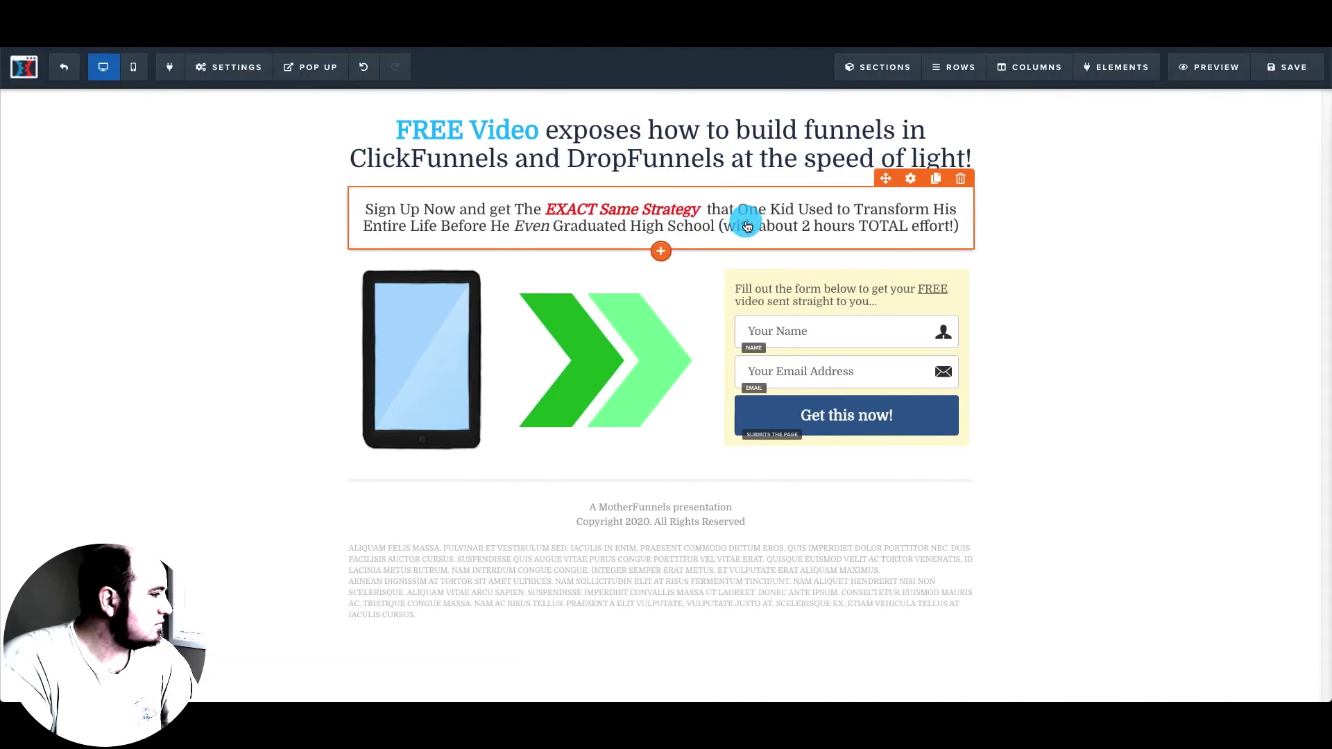
click(747, 226)
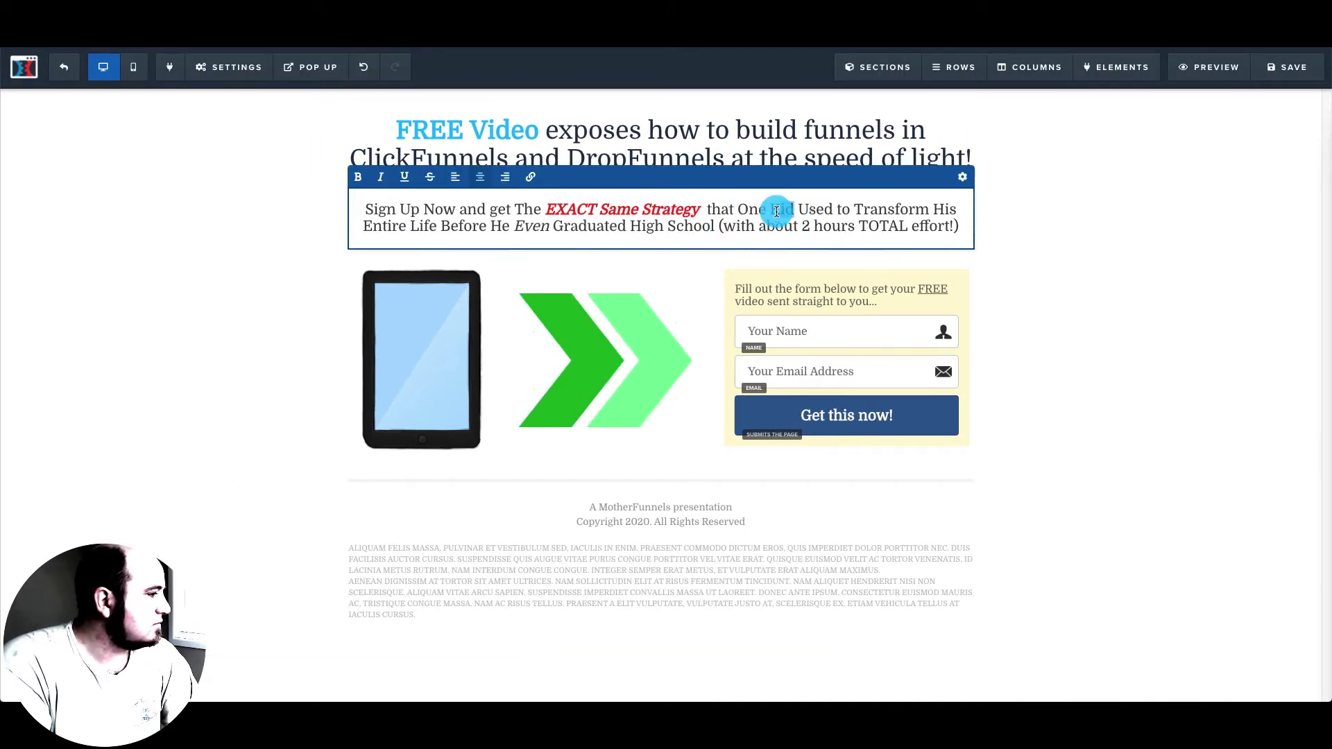
text(Guy)
double_click(416, 225)
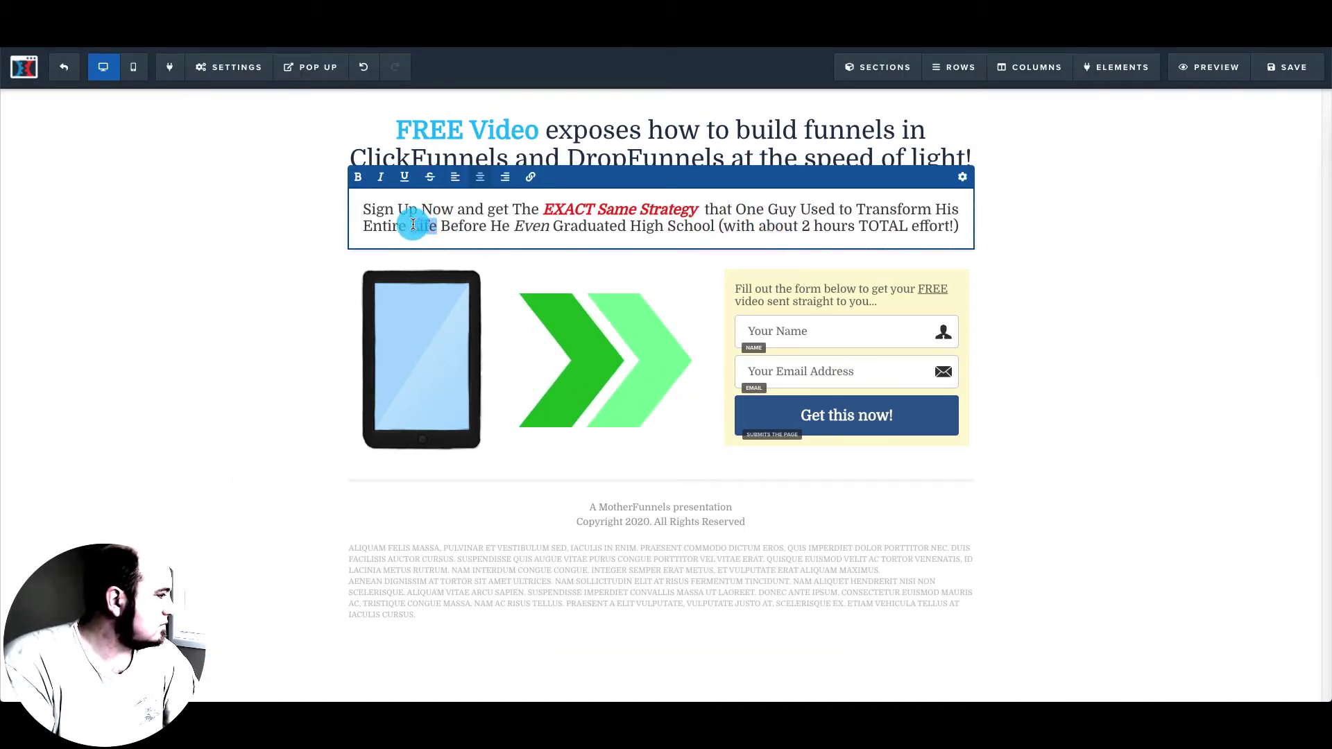
text(Business)
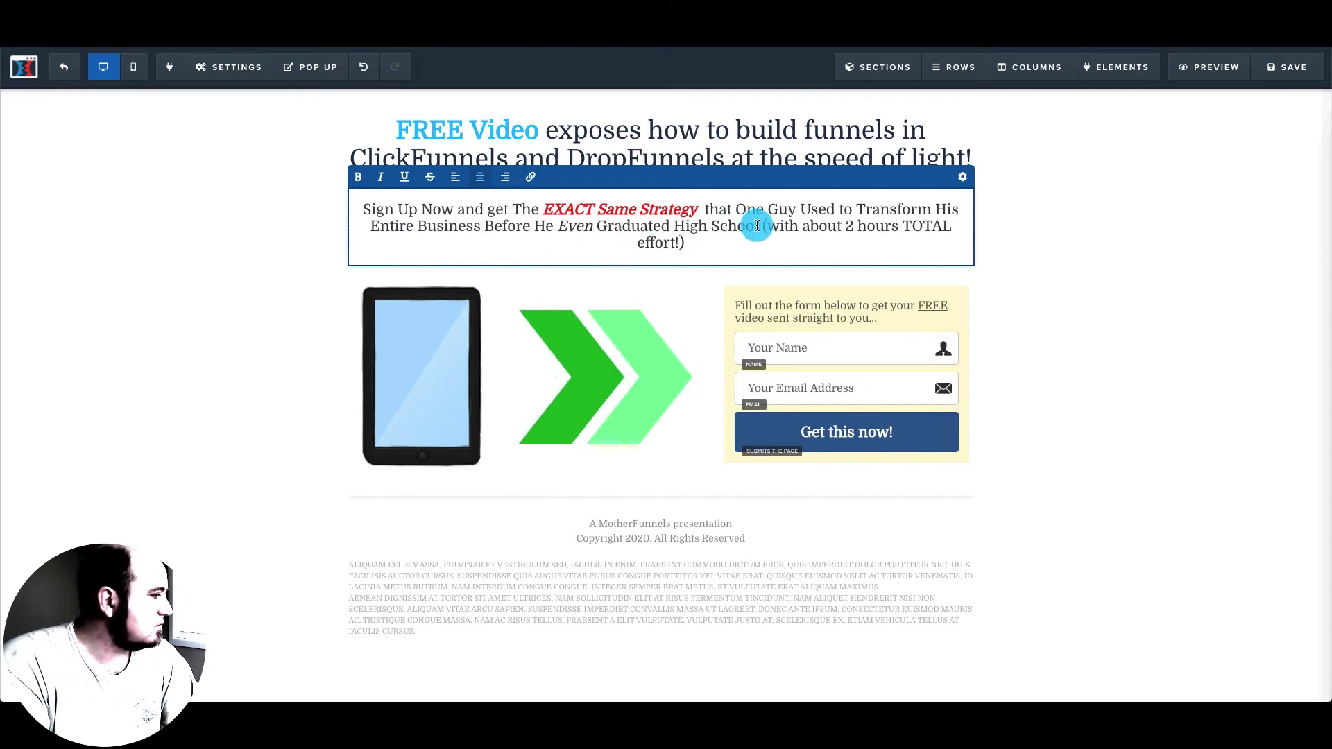
drag(760, 225, 597, 226)
text(Register)
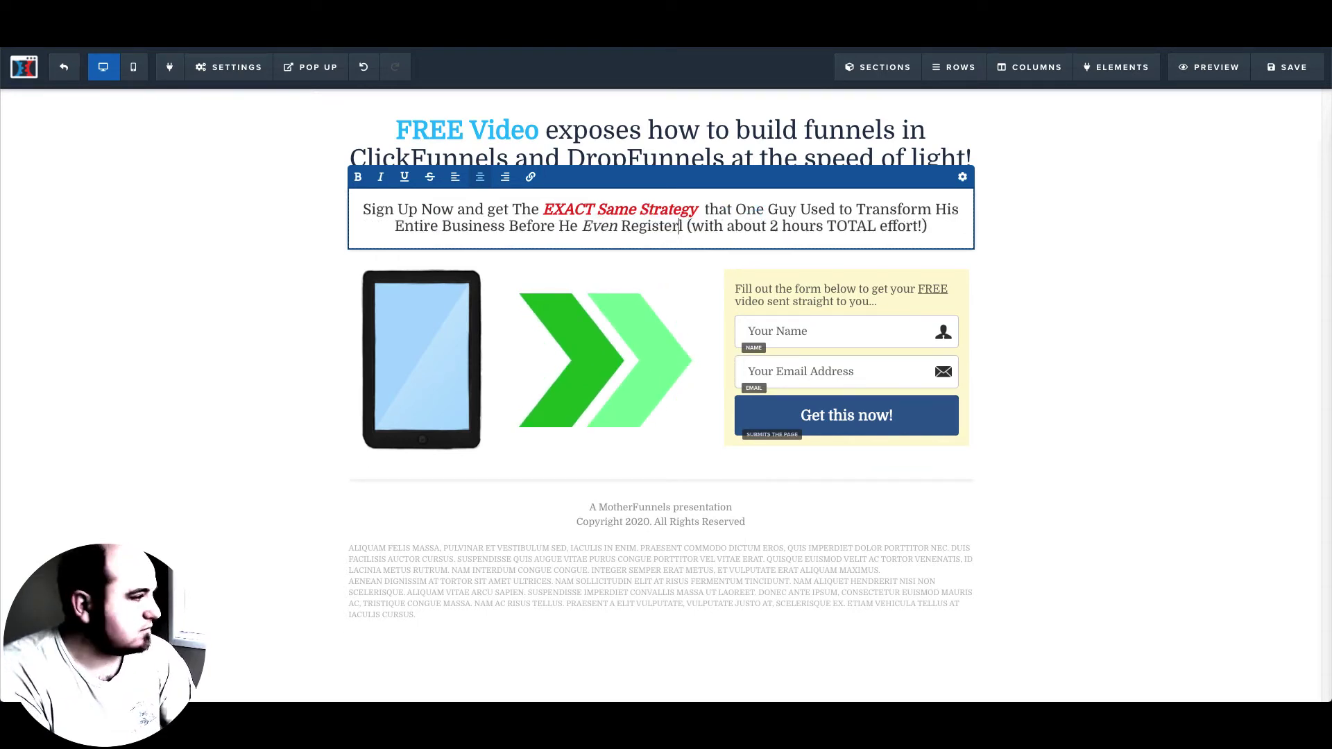
text(ed the l)
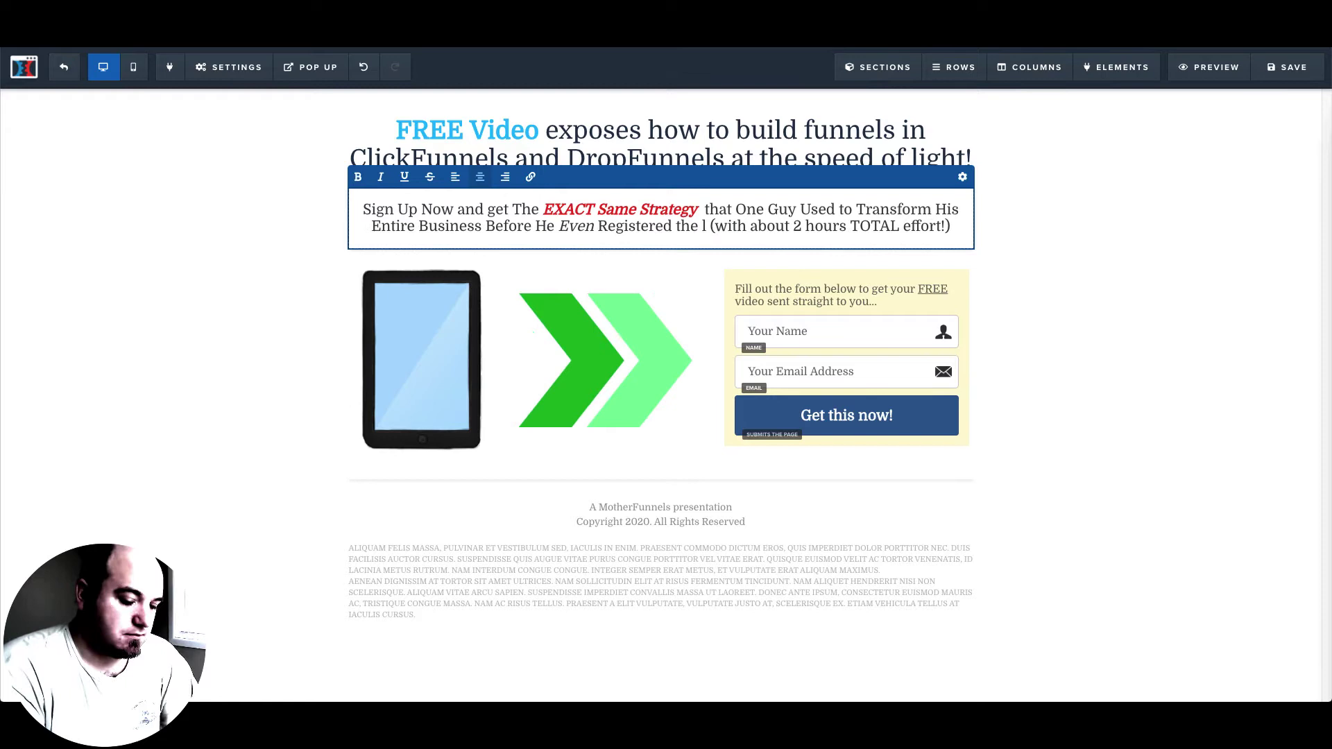
text(LC)
- Set the subheadline to font size 20 with blue bold words and a light-blue icon colour
click(963, 178)
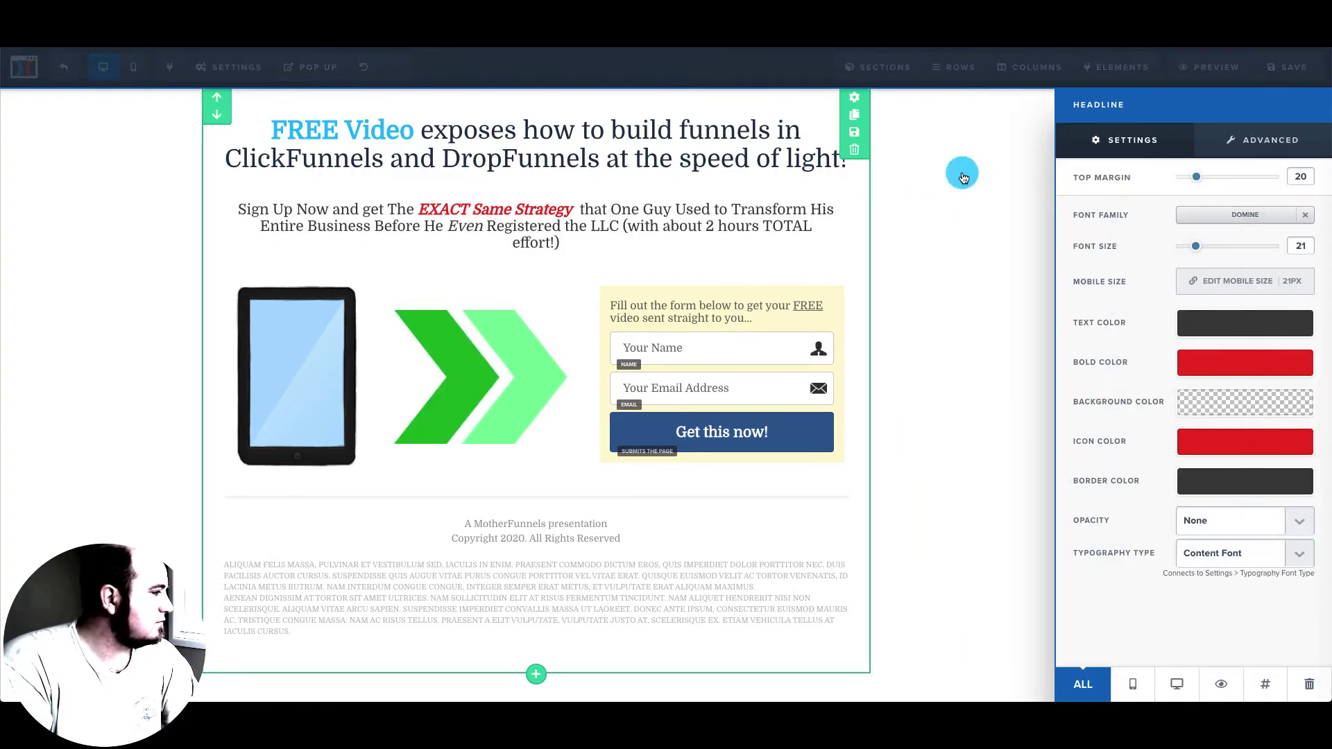
drag(1195, 247, 1192, 247)
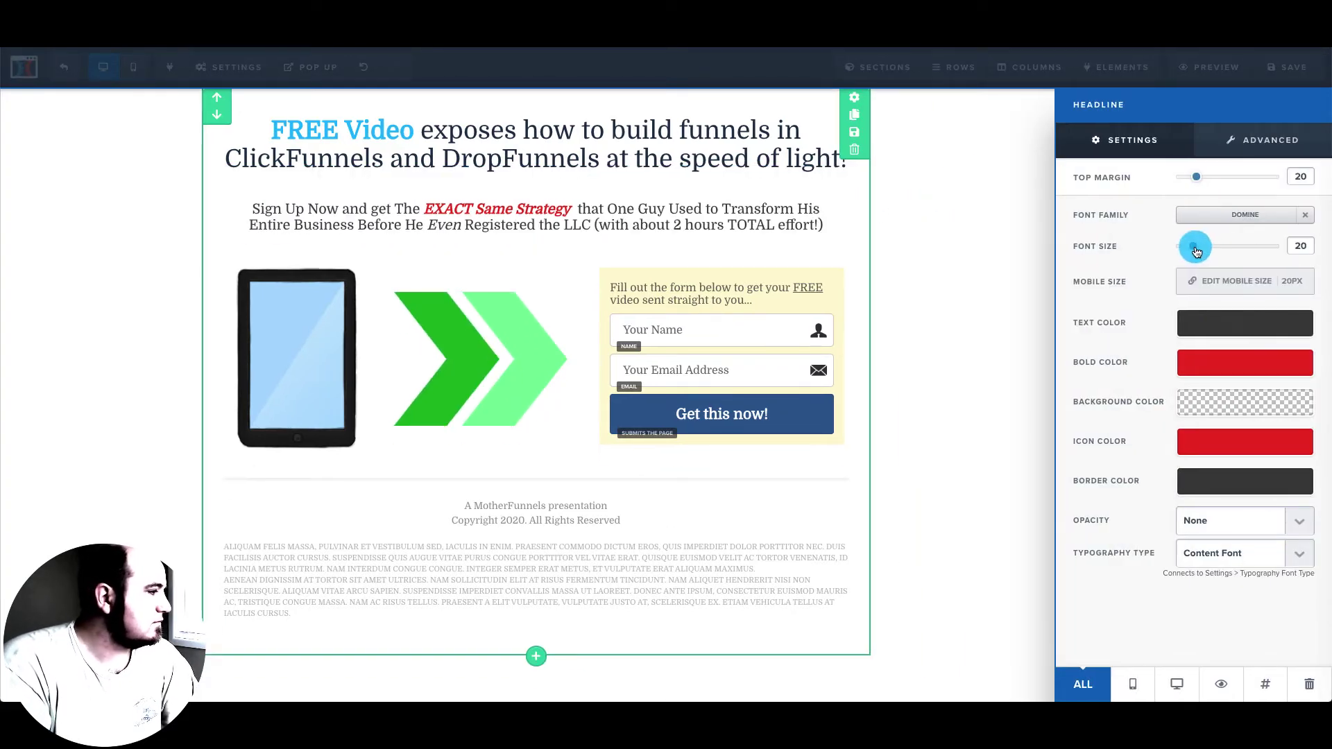
click(1181, 378)
click(1099, 486)
click(1195, 437)
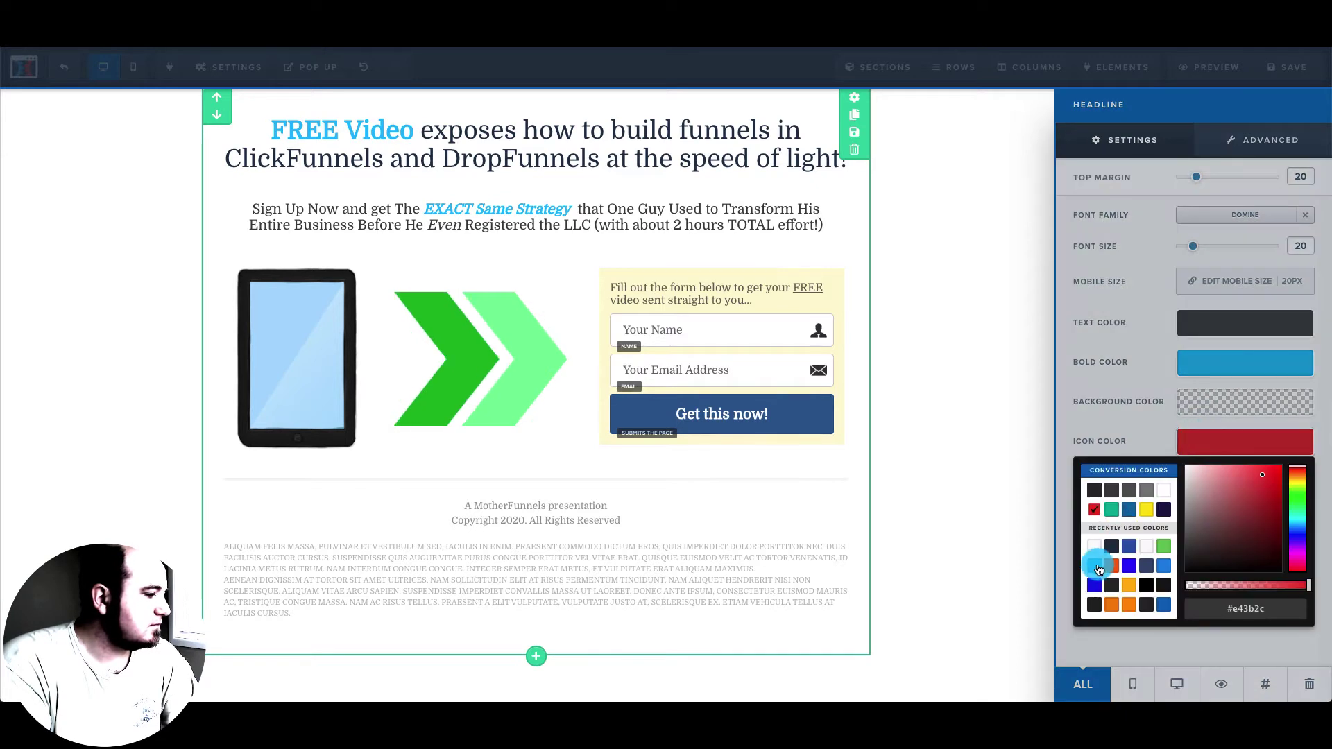
click(1098, 569)
click(1085, 297)
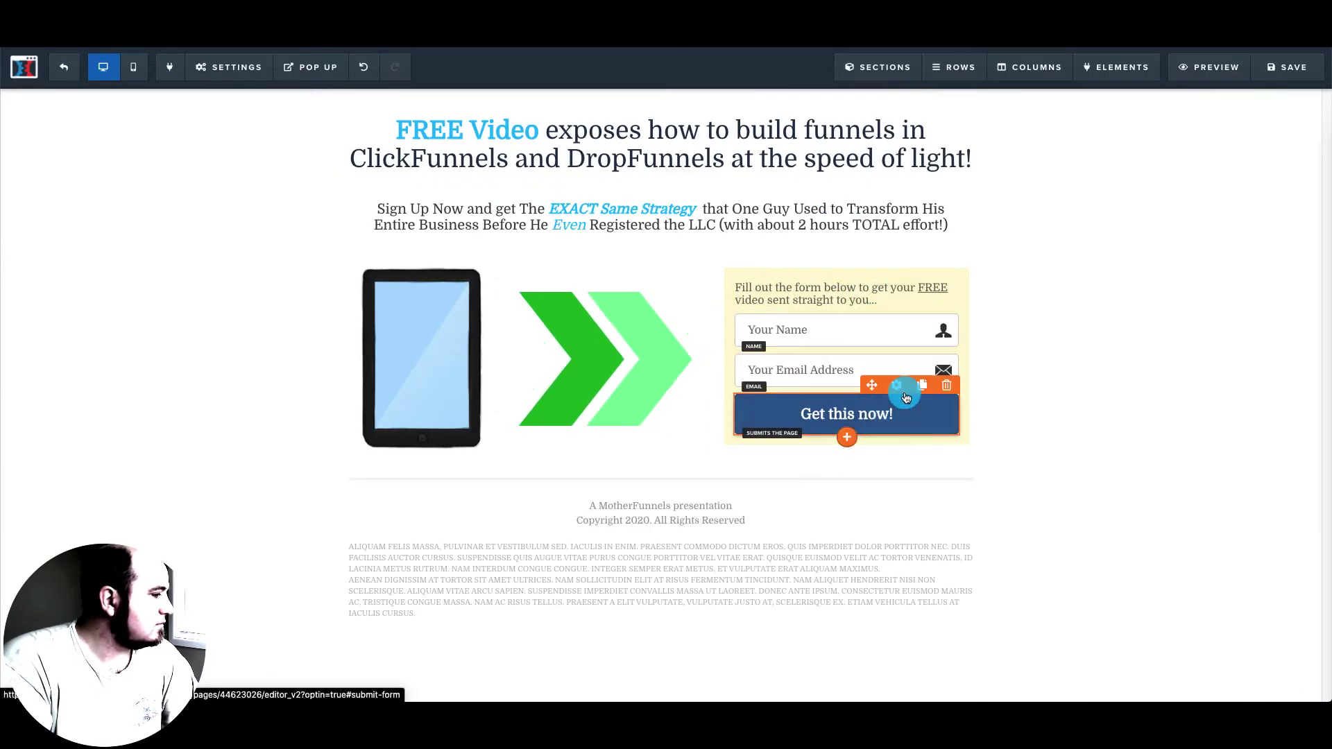
- Make the Get this now! button's background red
click(897, 386)
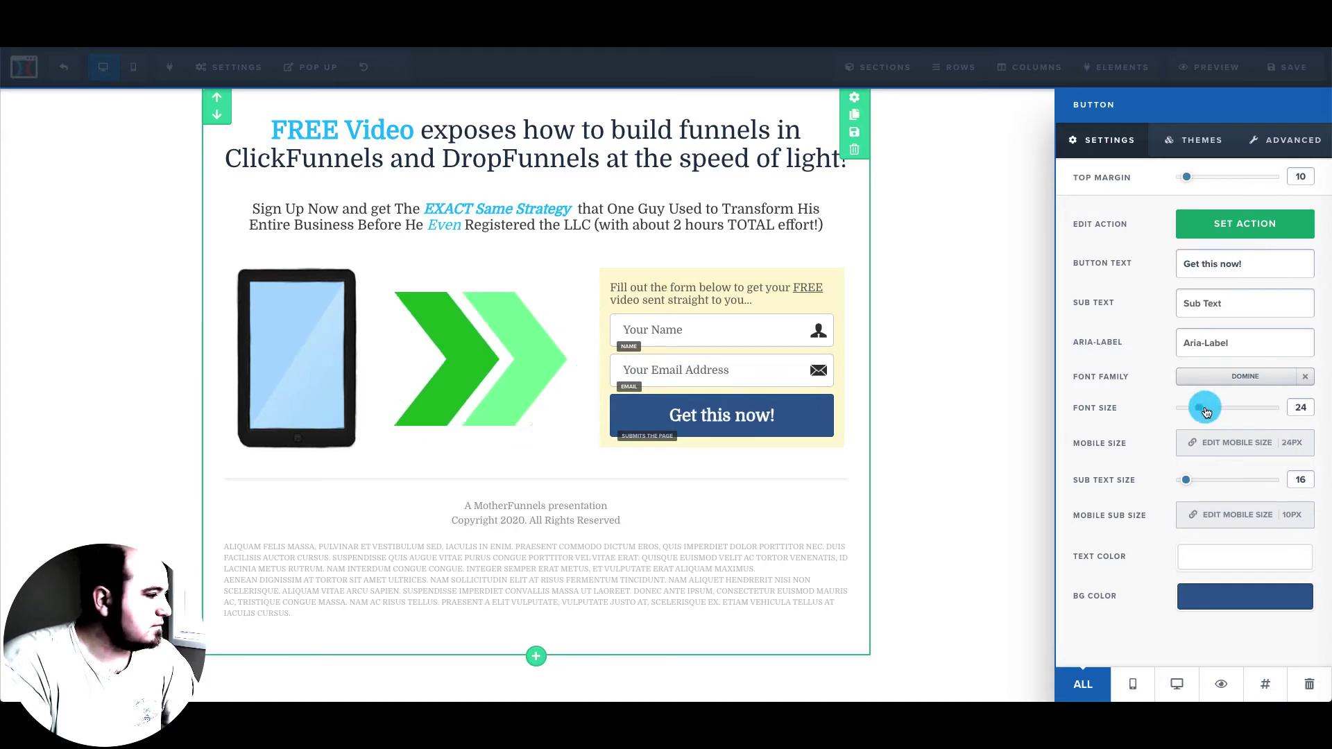
click(1229, 595)
click(1094, 464)
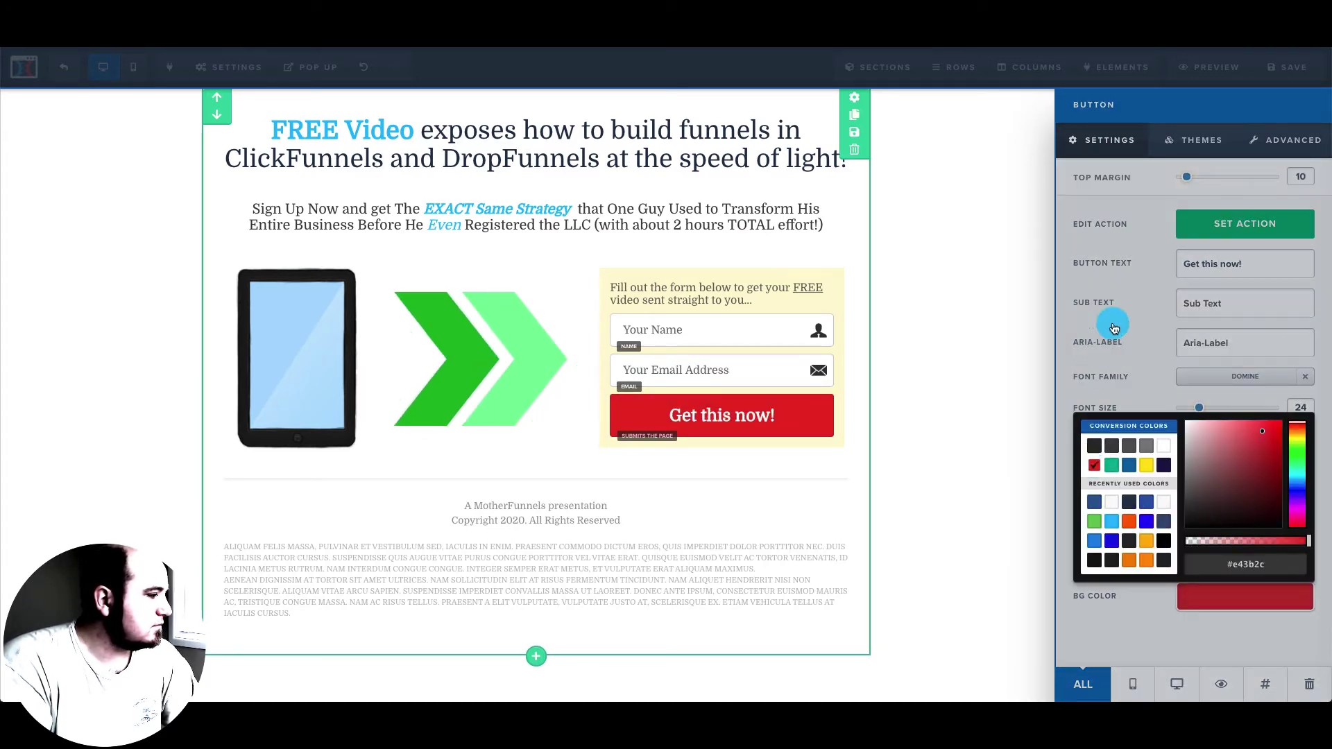
click(1108, 321)
click(656, 495)
- Change the footer to 'A Tri-Johnson Product' and delete the Latin filler paragraph
click(668, 506)
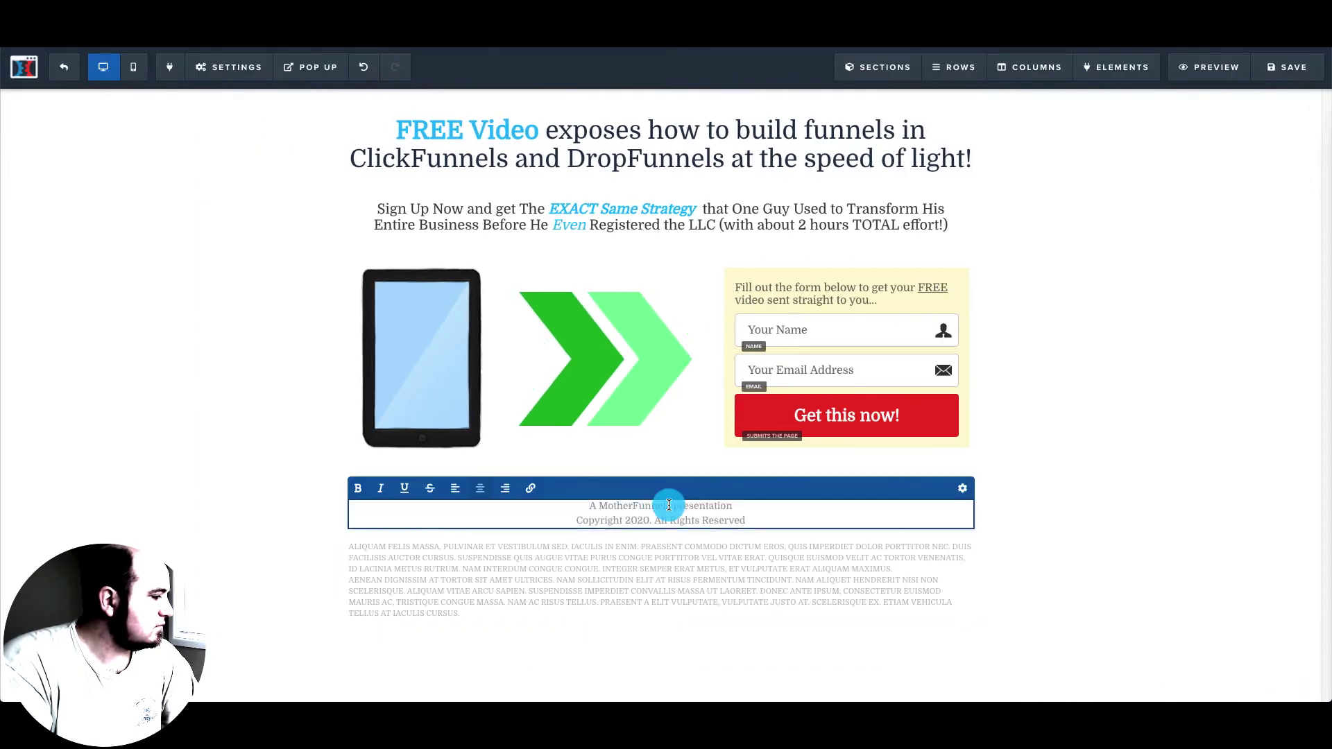
drag(735, 505, 617, 503)
text(Tri-Johnson Pro)
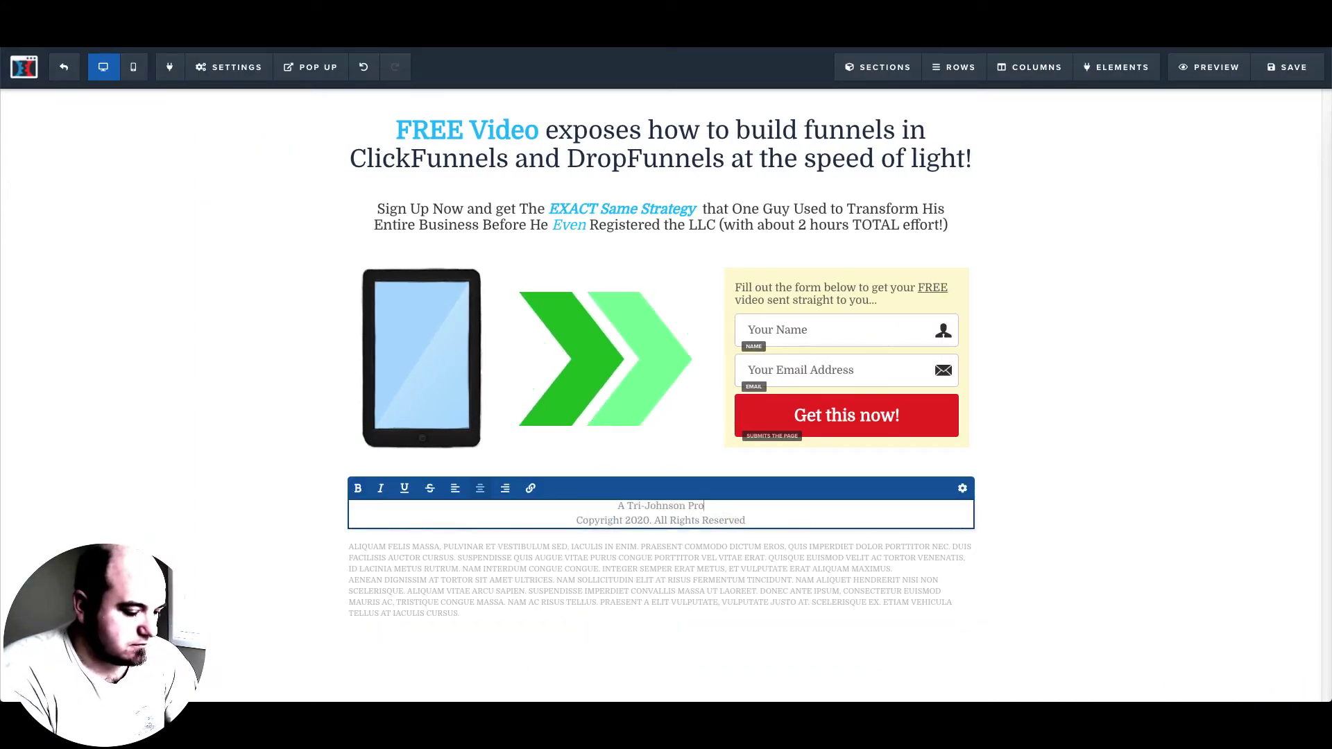
text(duct)
click(1104, 409)
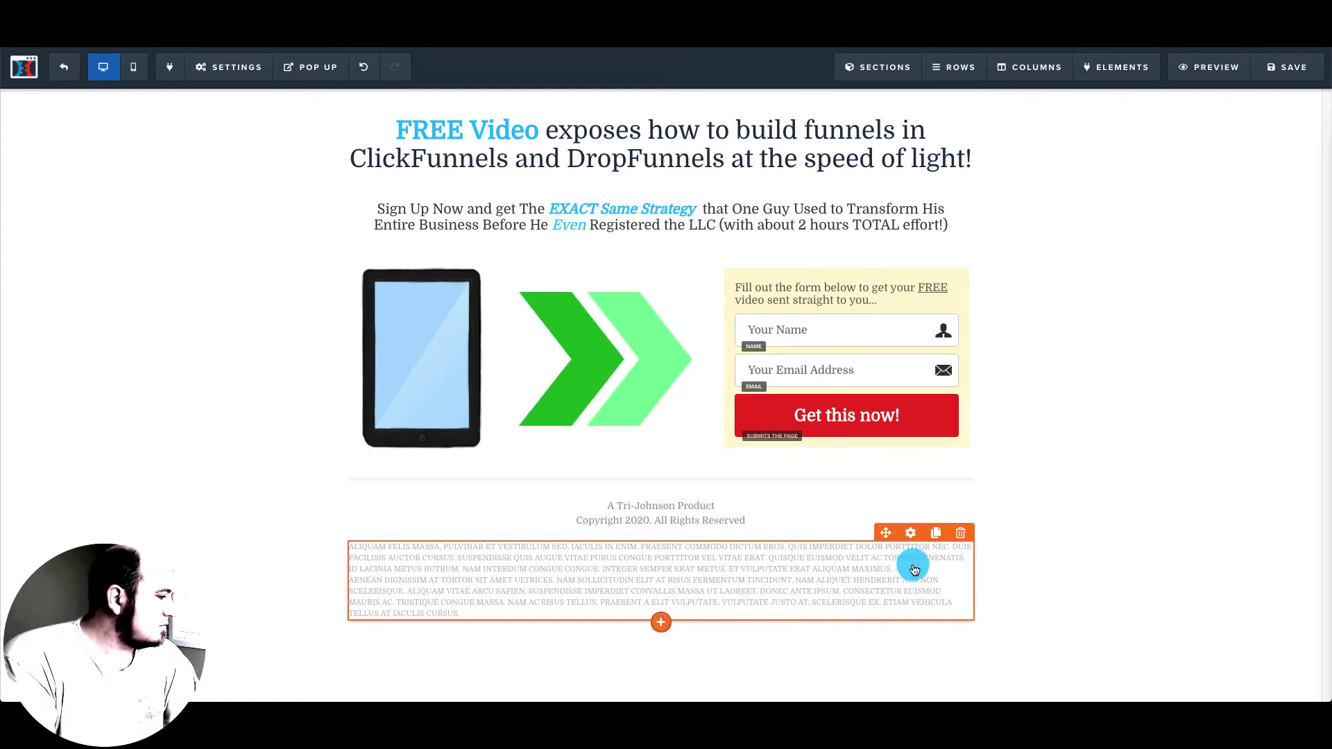
click(960, 533)
click(784, 89)
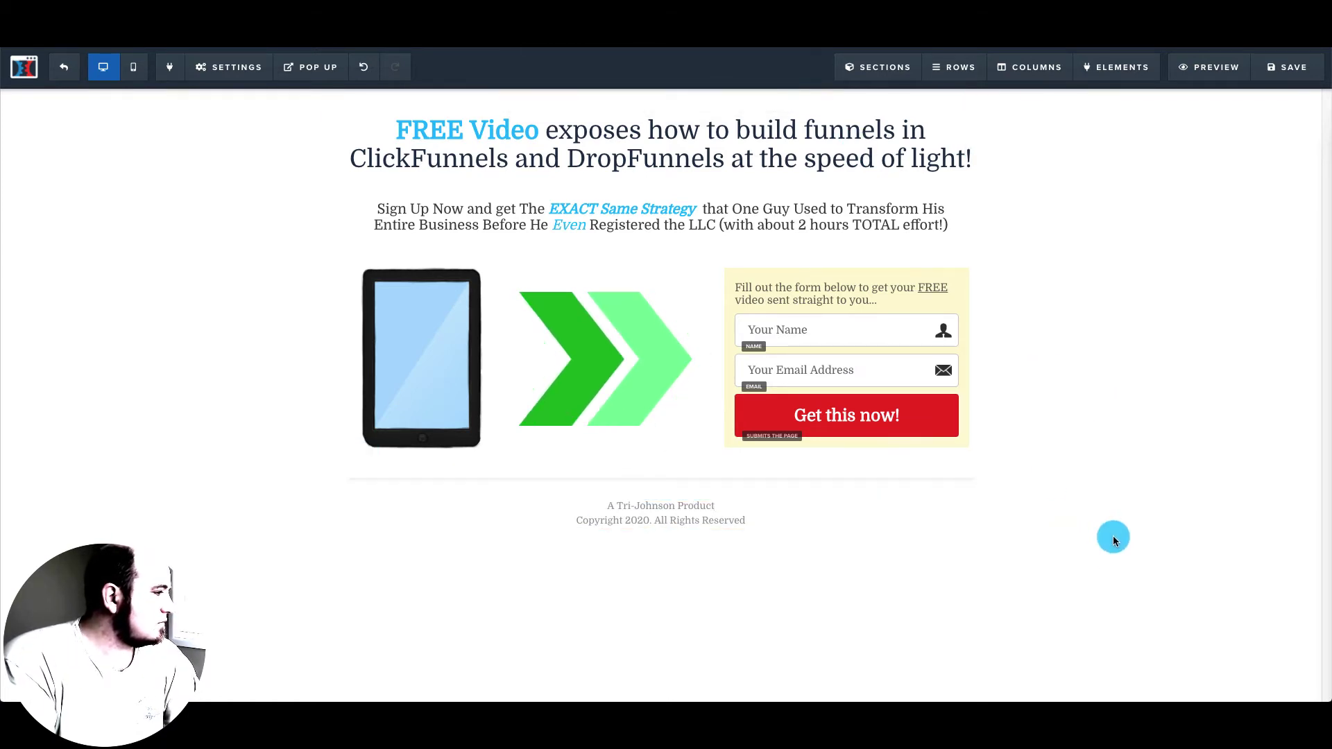
- Set the top section's Top Margin slider to 100 for more space above the content
click(910, 106)
drag(1176, 177, 1290, 175)
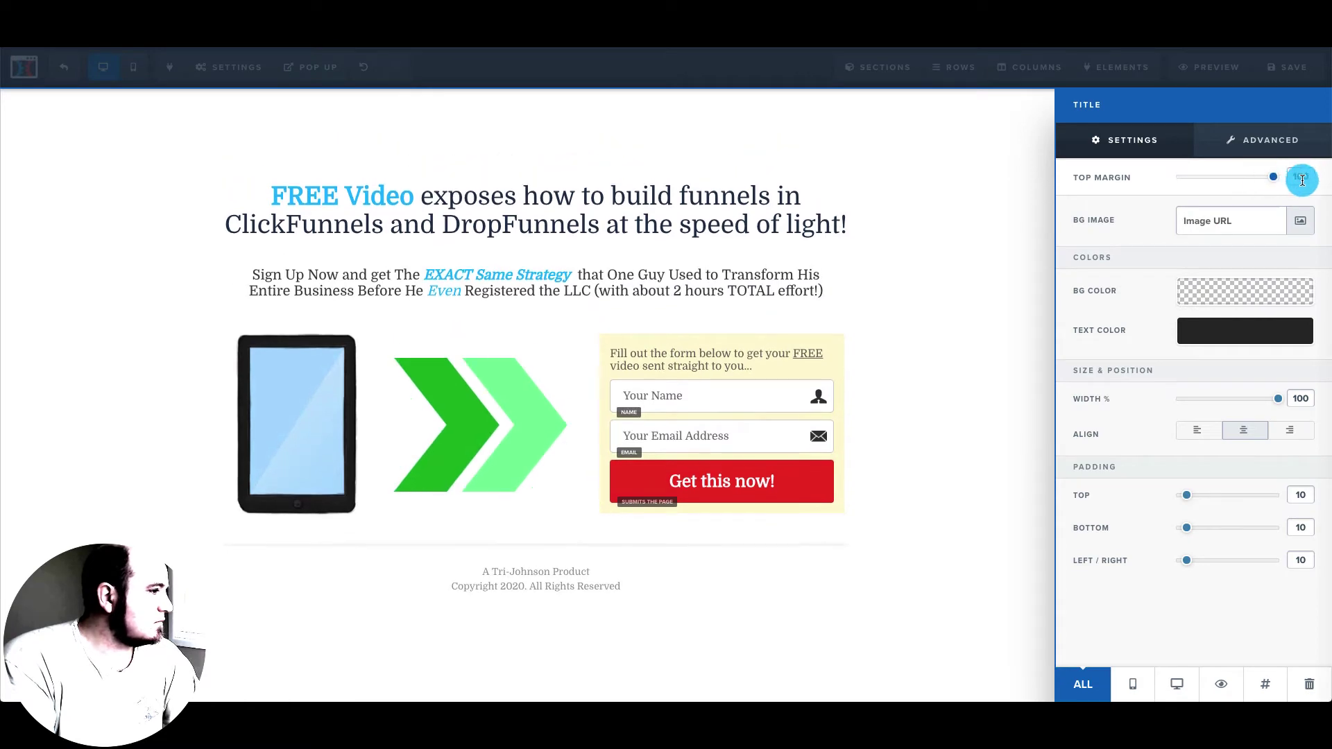
click(979, 267)
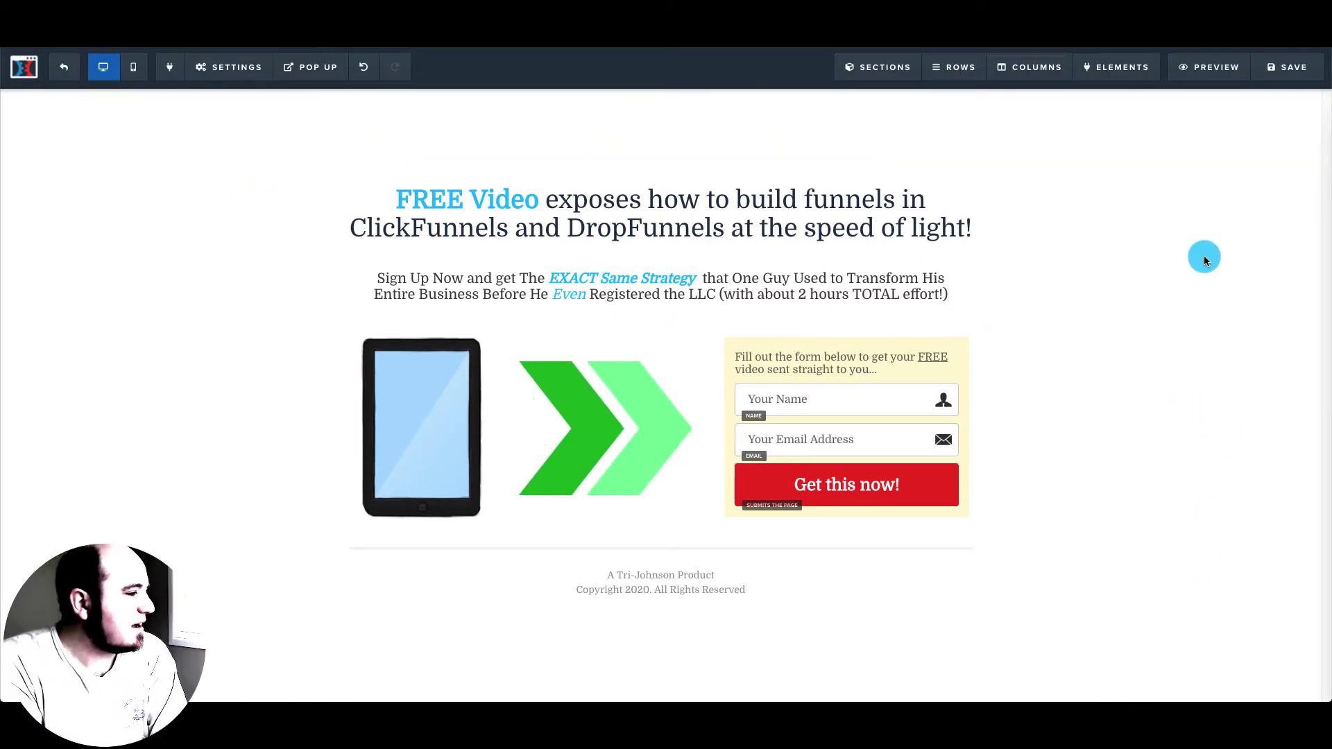
mouse_move(910, 374)
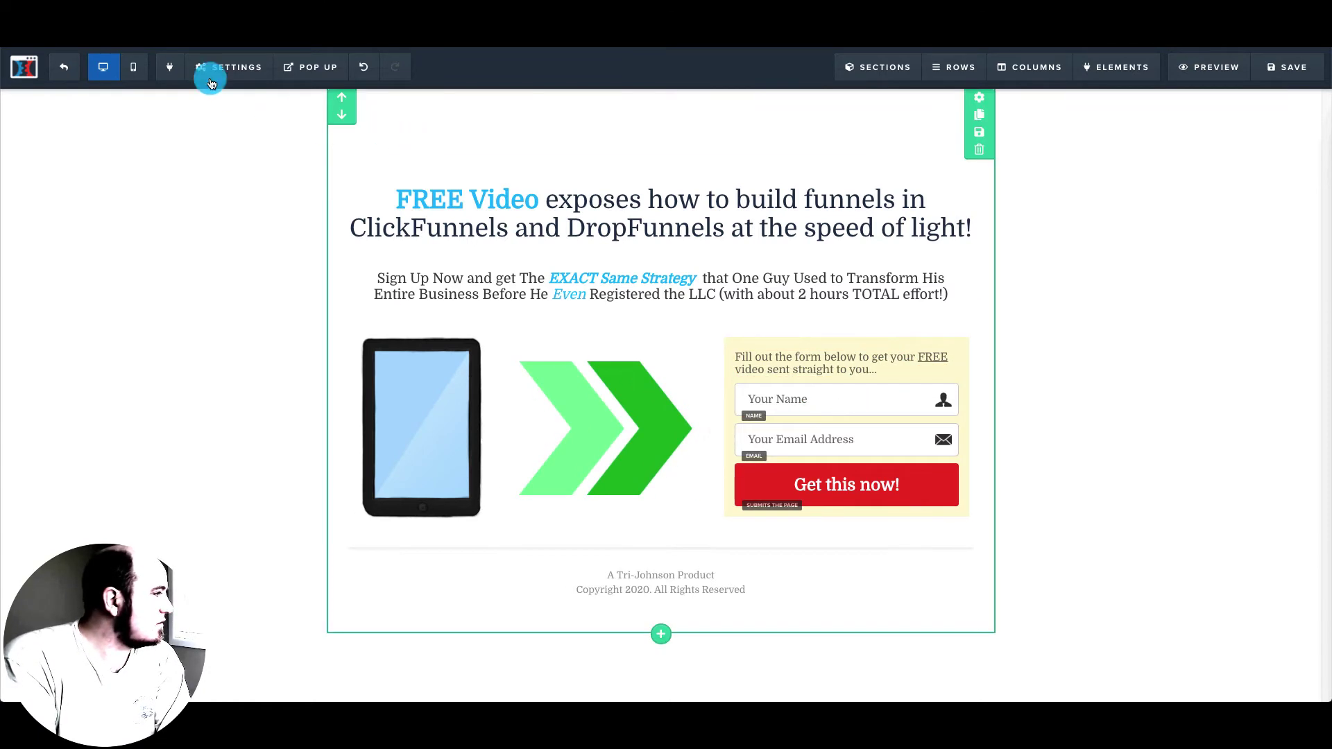
- Set the page's integration to ActiveCampaign with Add To List with Tag on the Chirply list
mouse_move(229, 67)
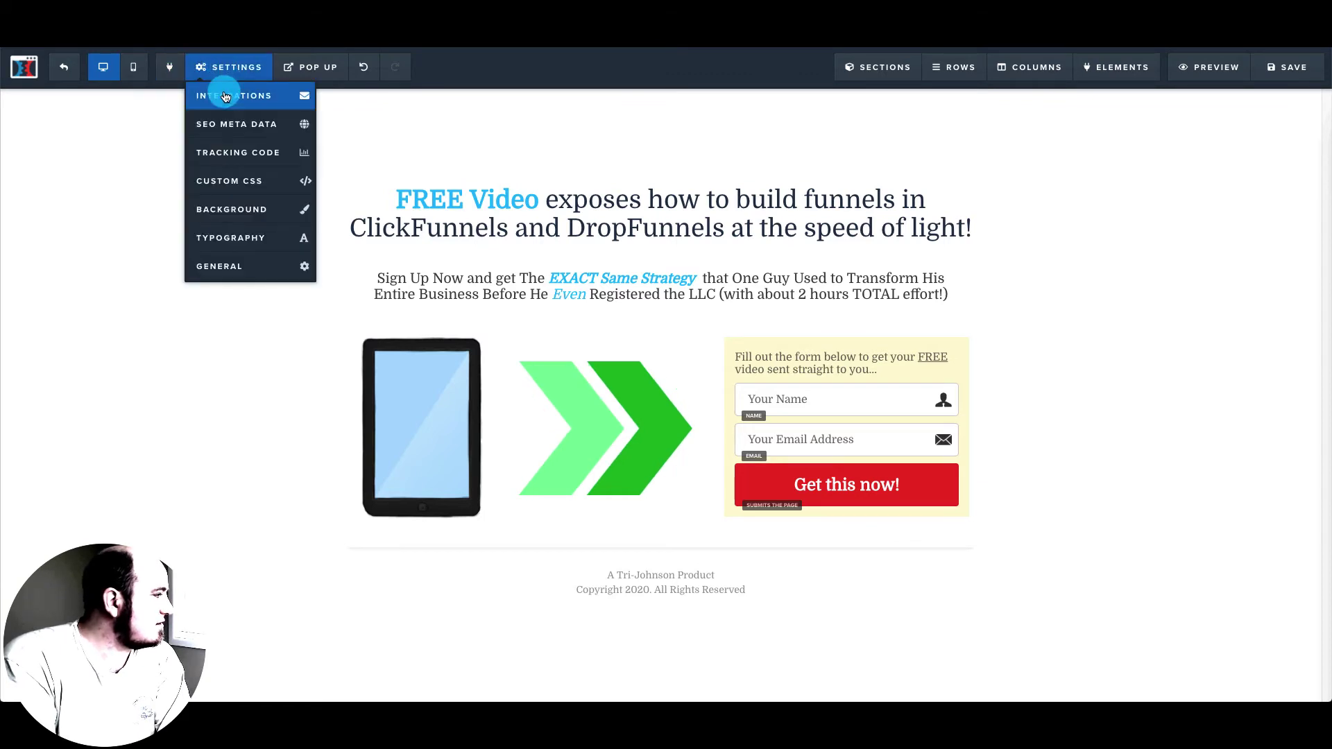
click(225, 96)
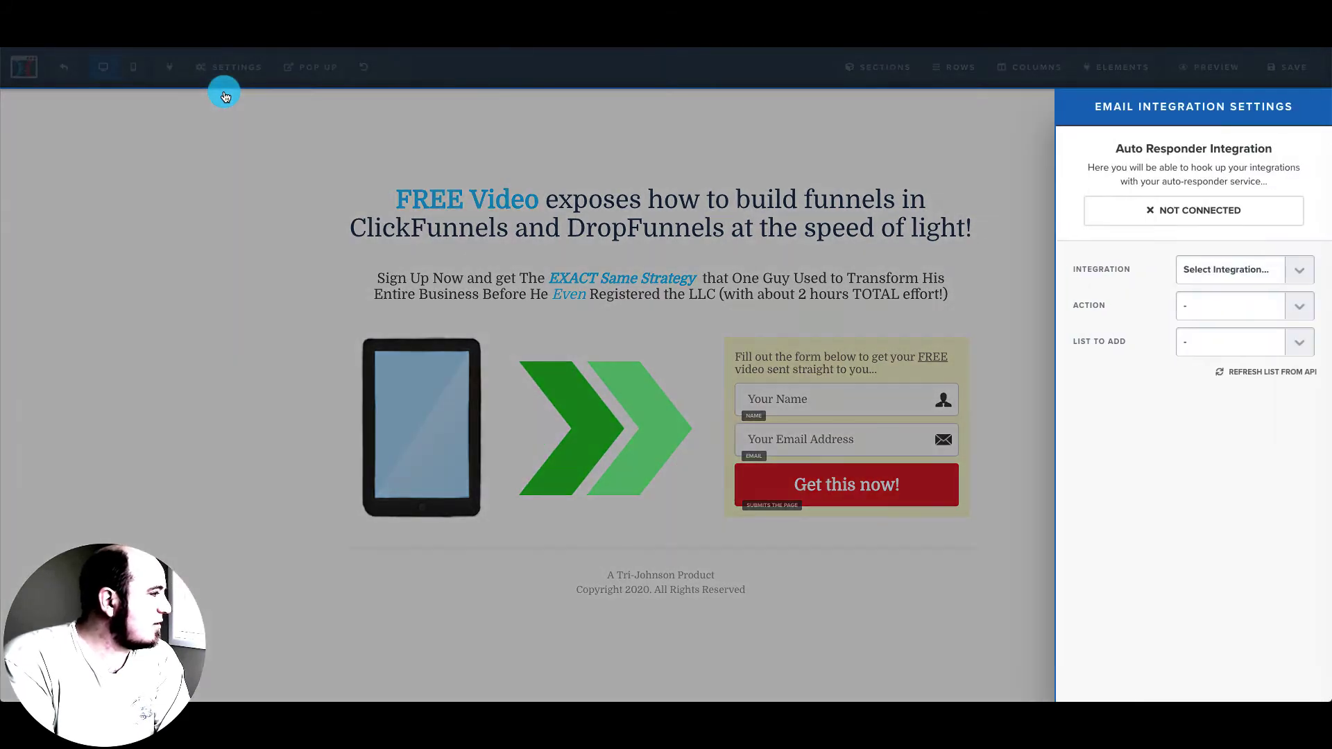
click(1296, 267)
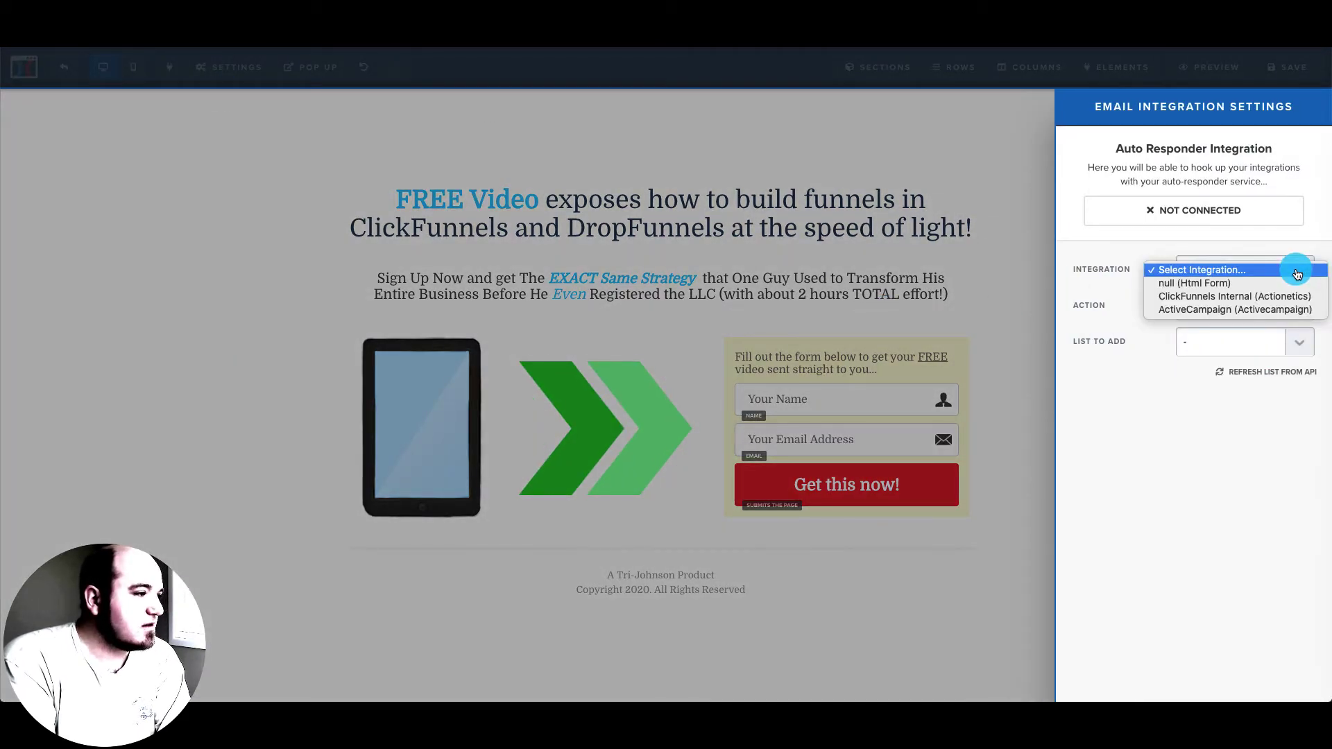
click(1271, 310)
click(1289, 305)
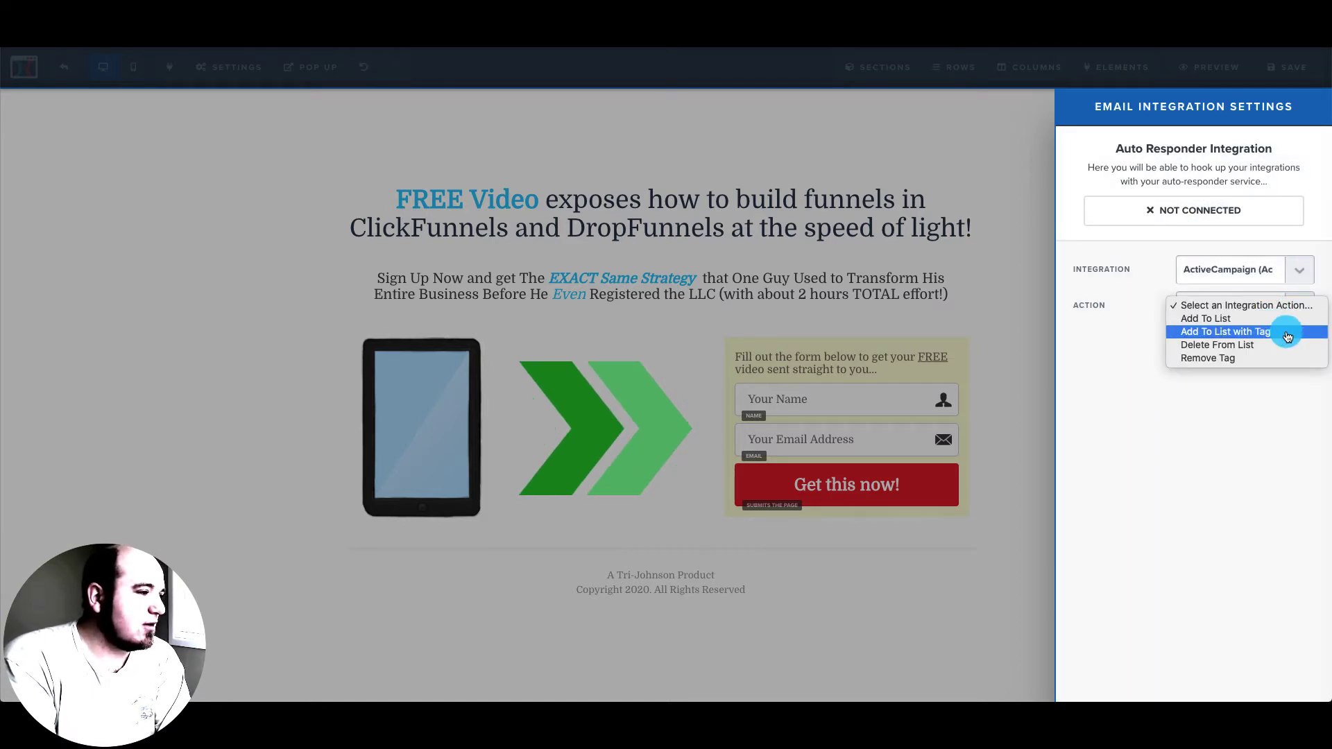
click(1287, 333)
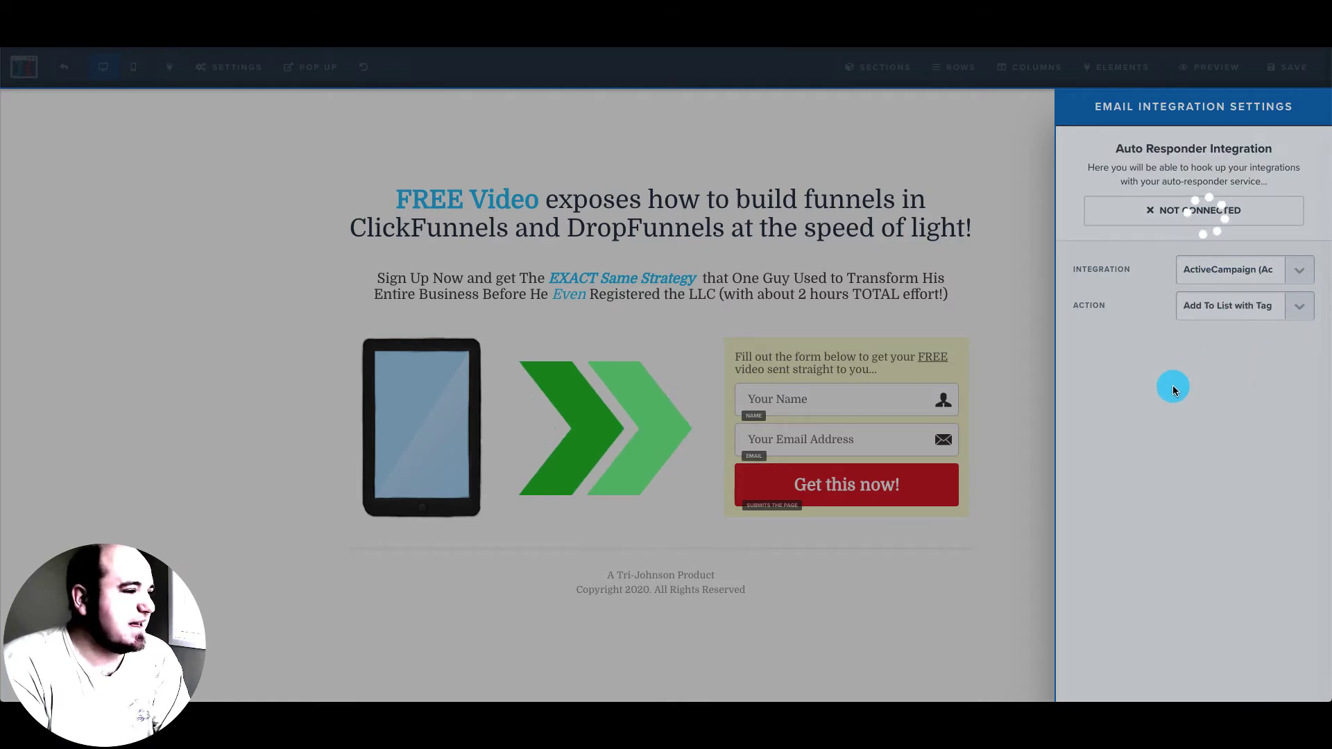
click(1287, 349)
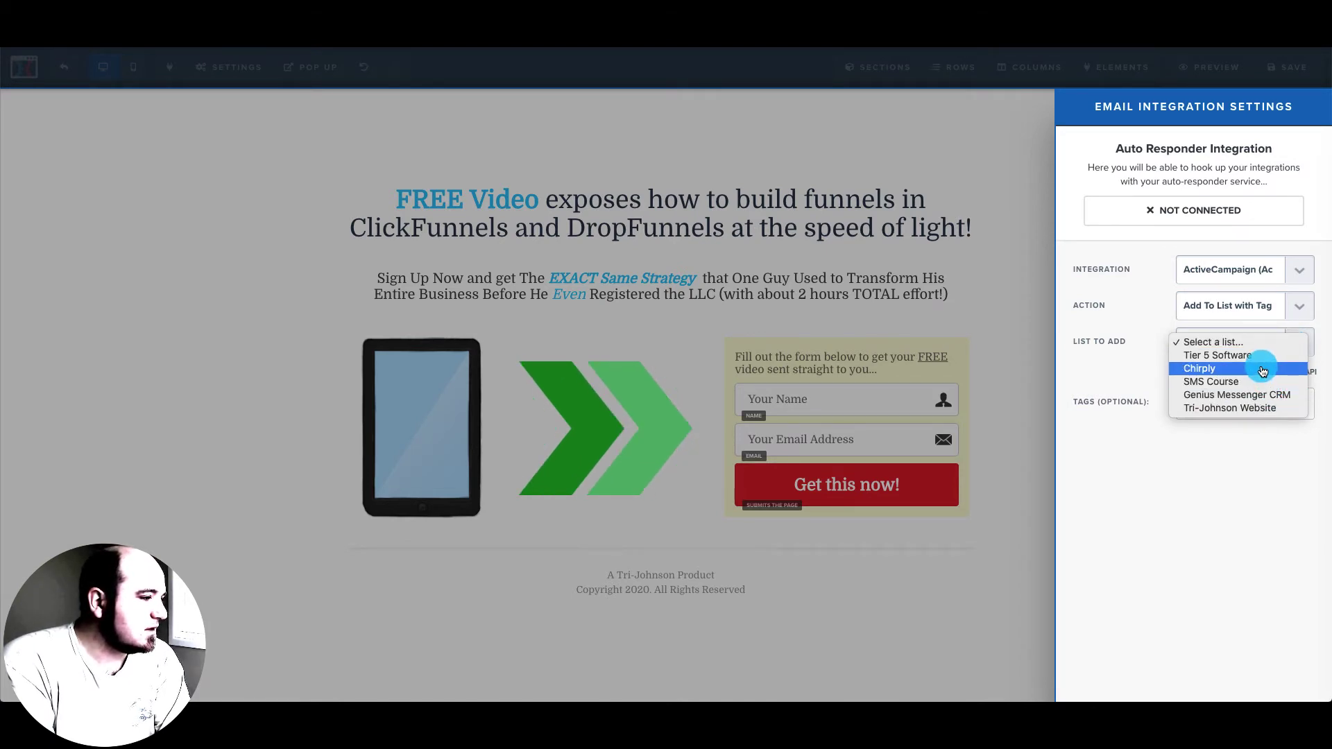
click(1262, 370)
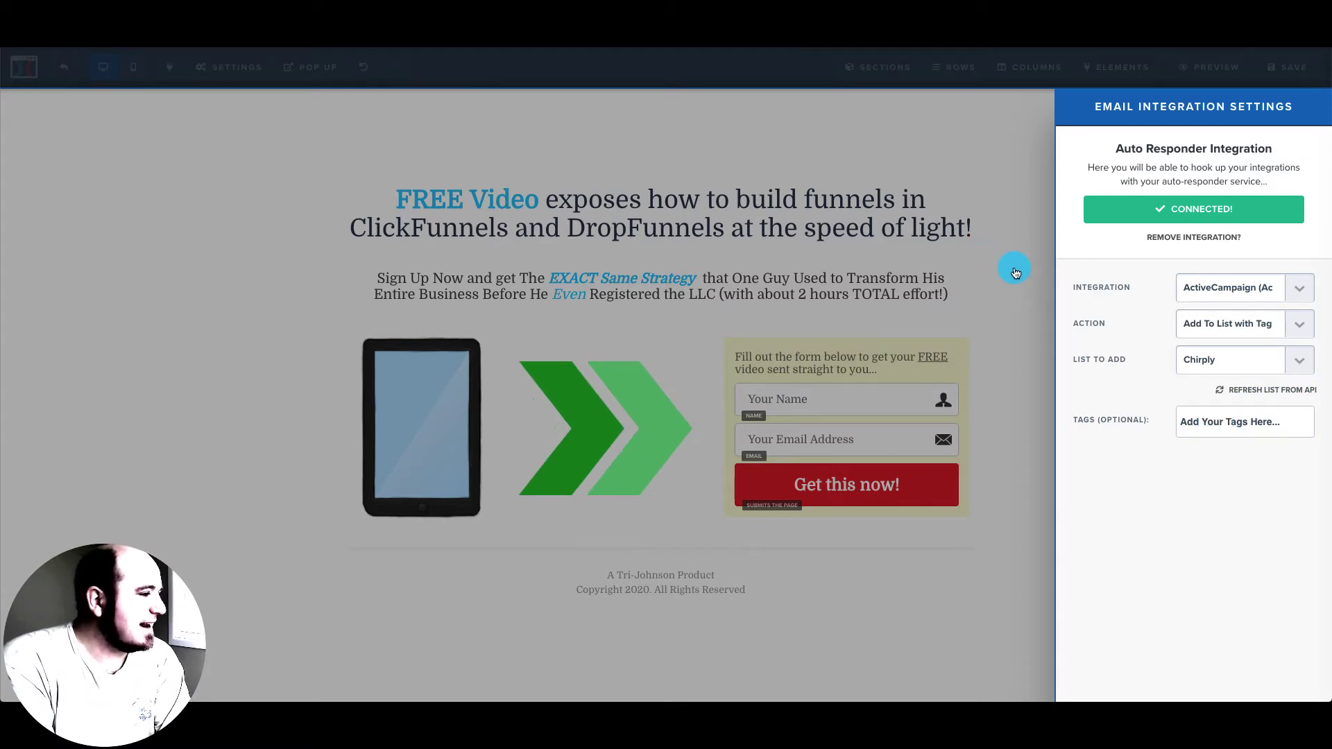
click(1013, 269)
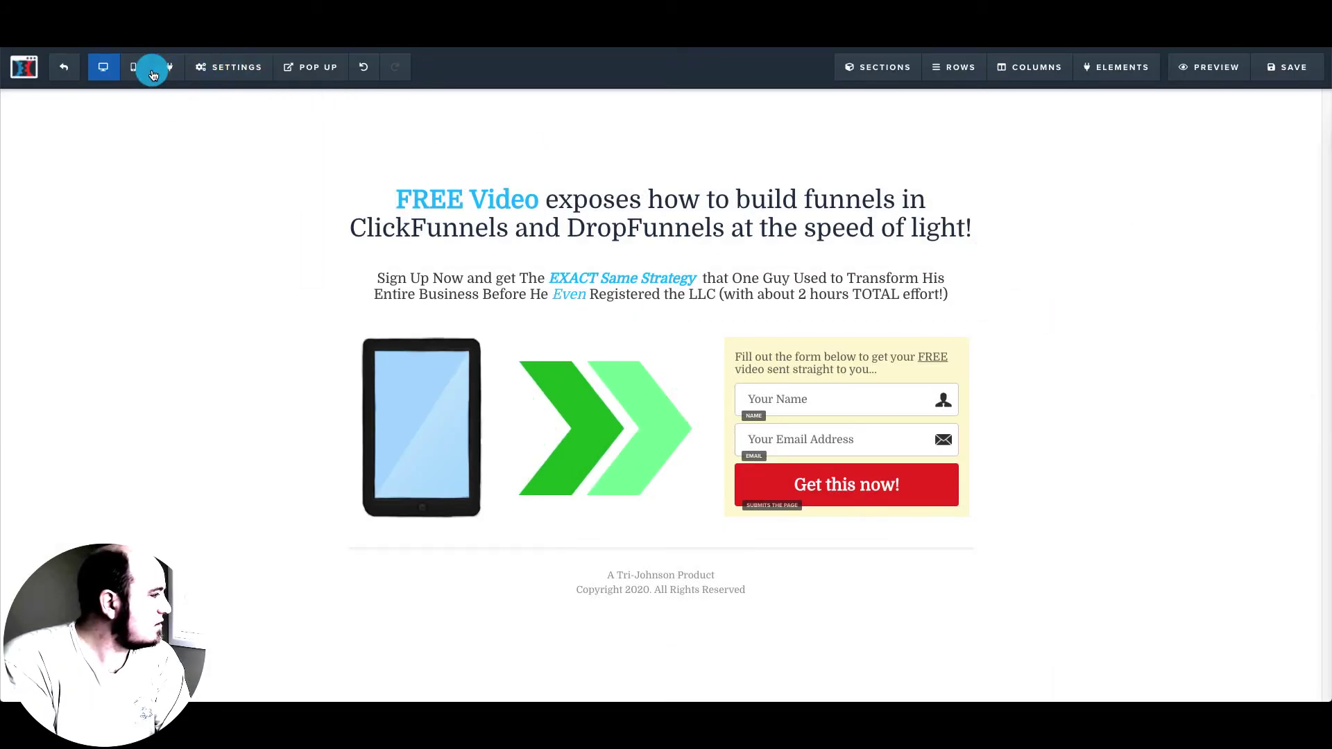
mouse_move(201, 74)
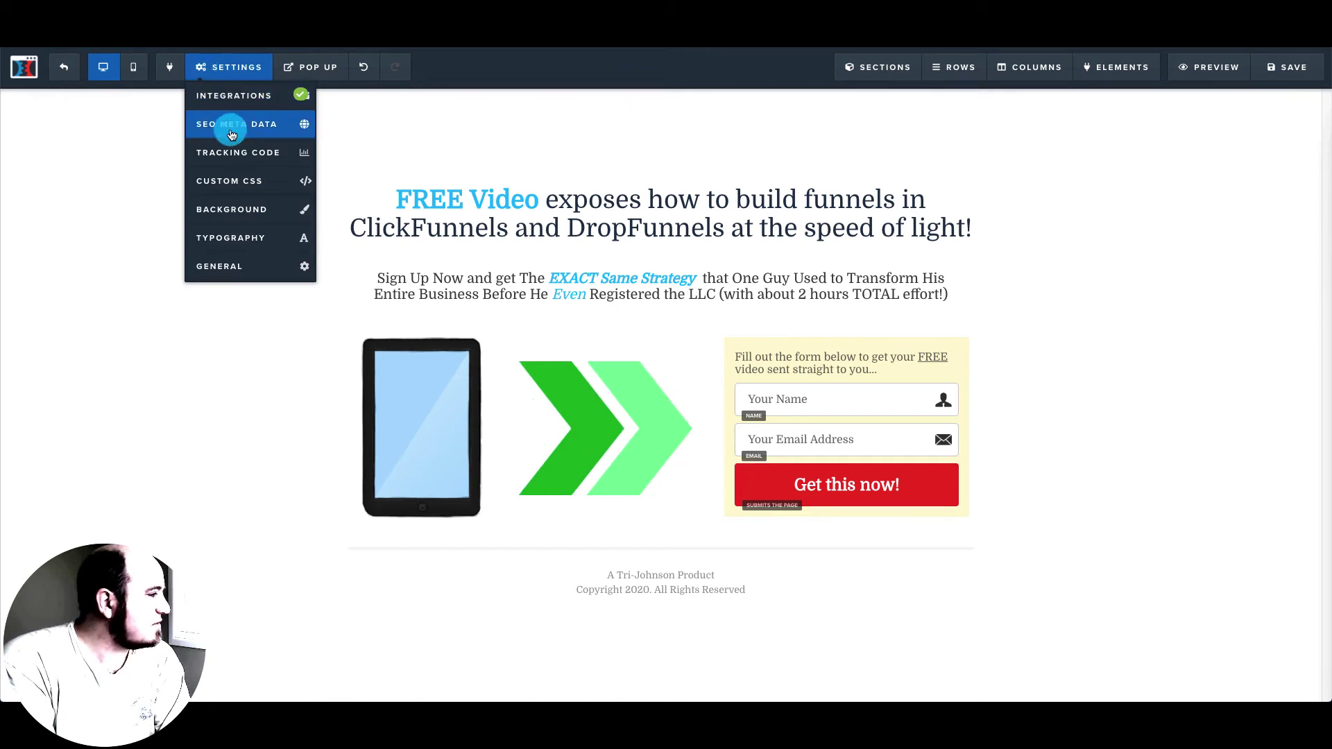
mouse_move(859, 471)
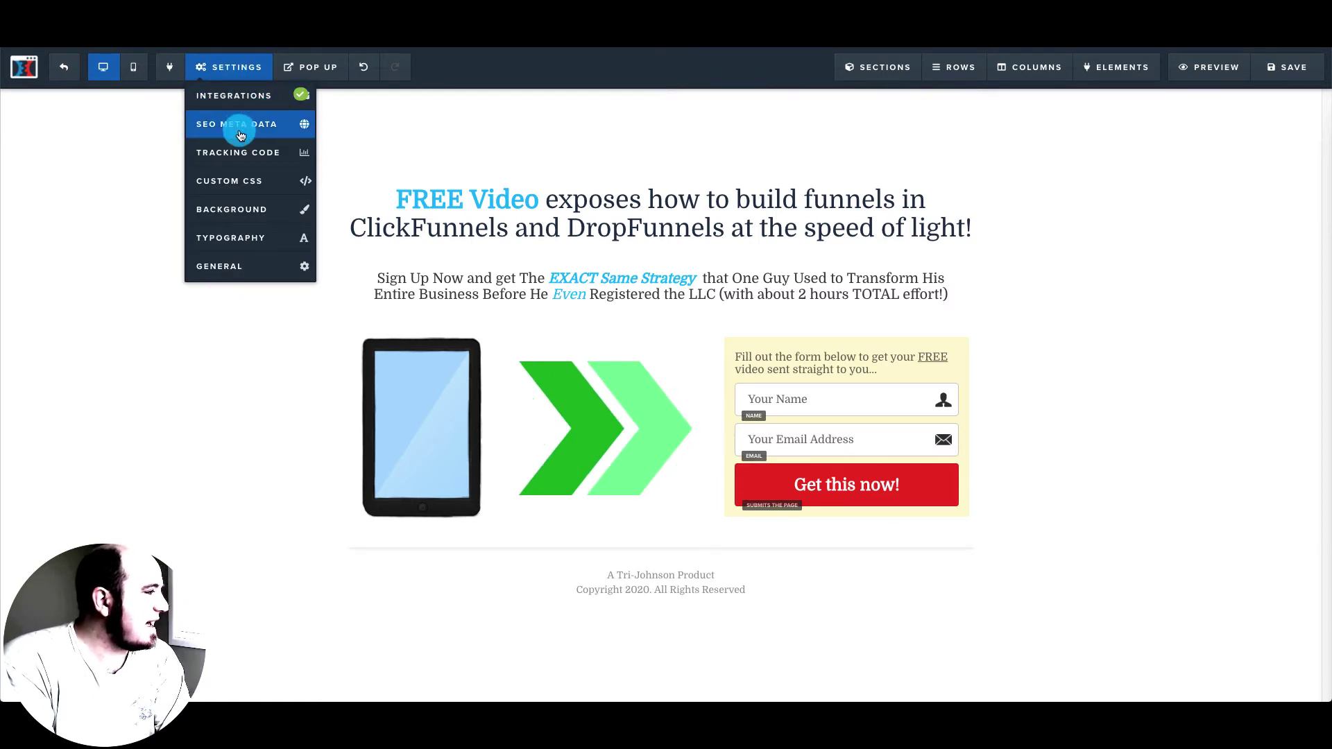
click(240, 133)
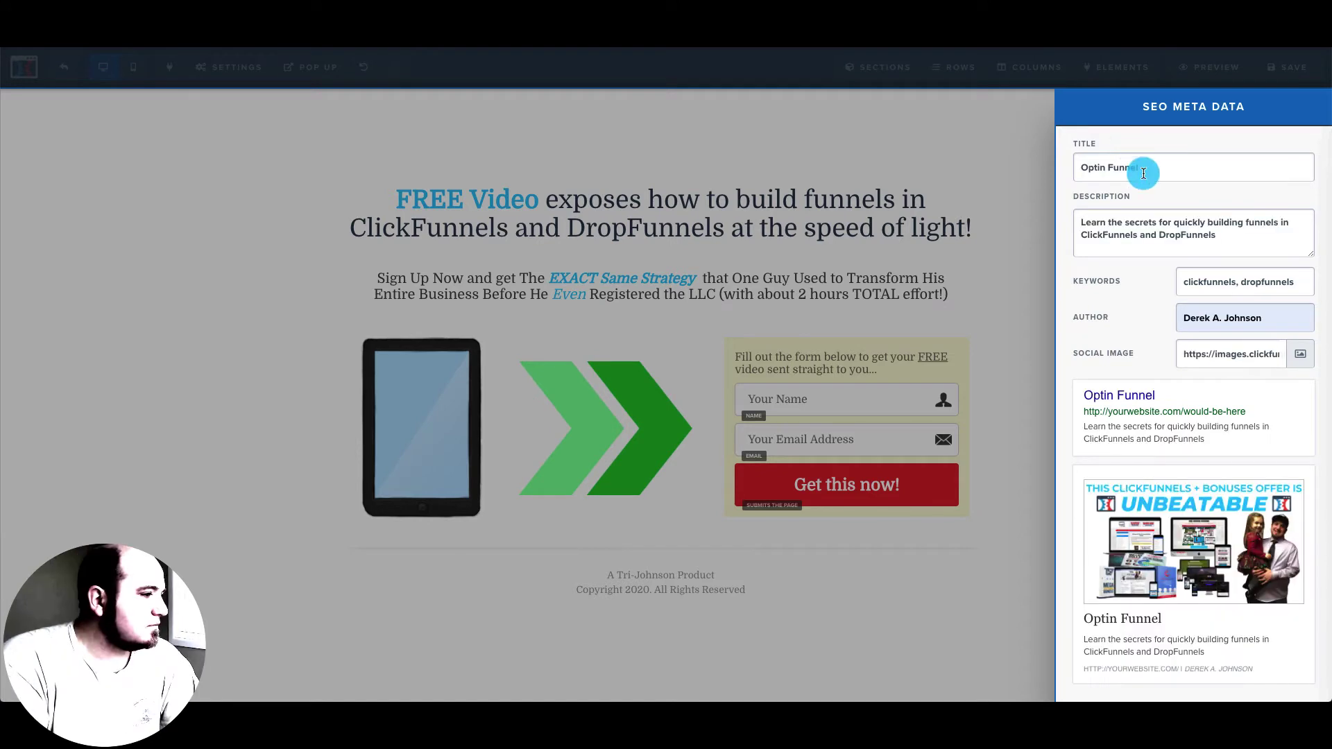
click(990, 164)
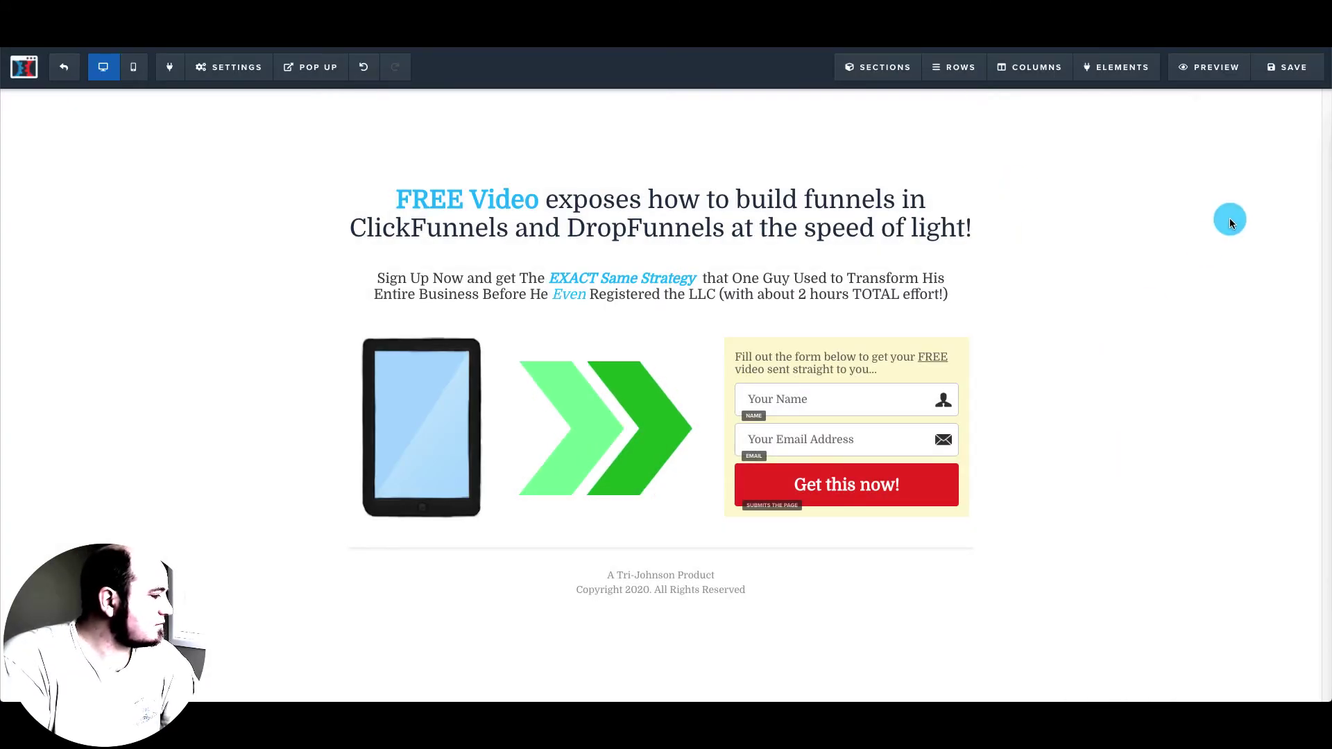
- Save the optin page and dismiss the Easy Page Cloner popup on the live preview
click(1279, 66)
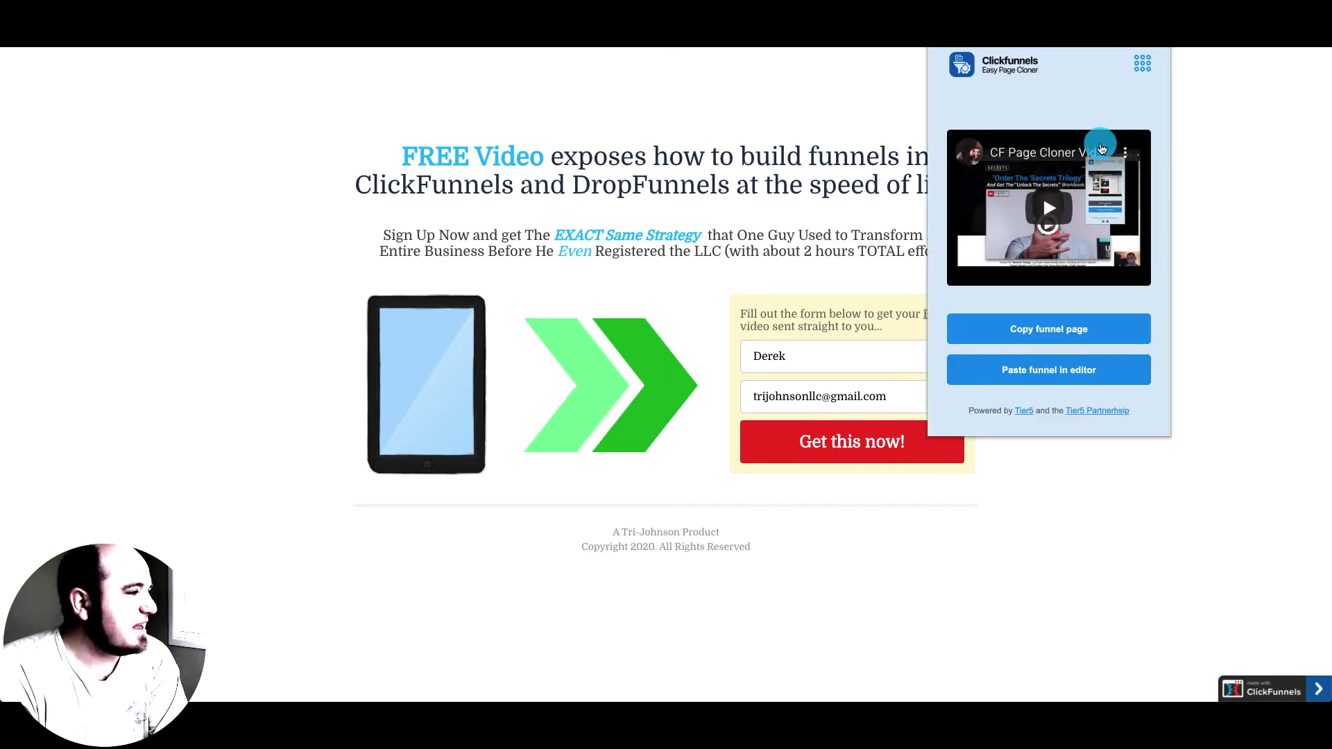
click(1219, 178)
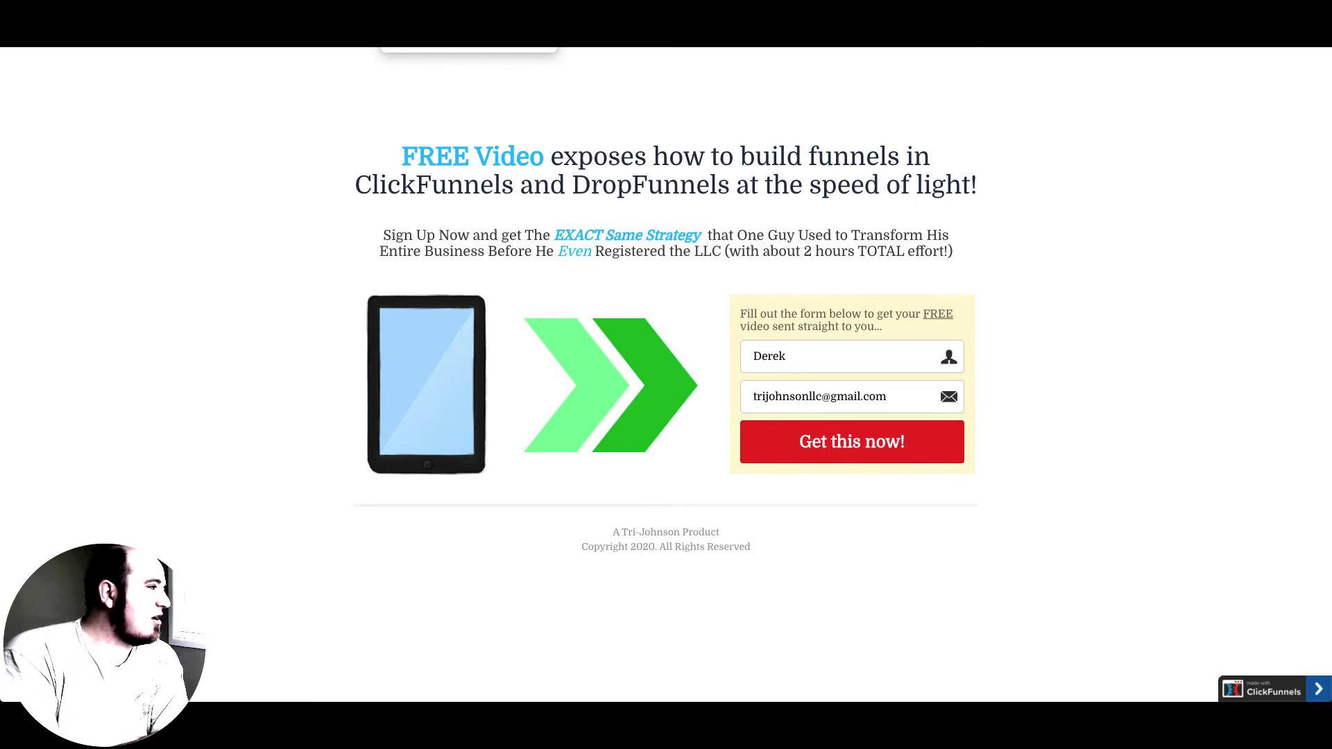
- Copy the Optin step's page URL from the funnel overview and return to the DropFunnels tab
key(ctrl+w)
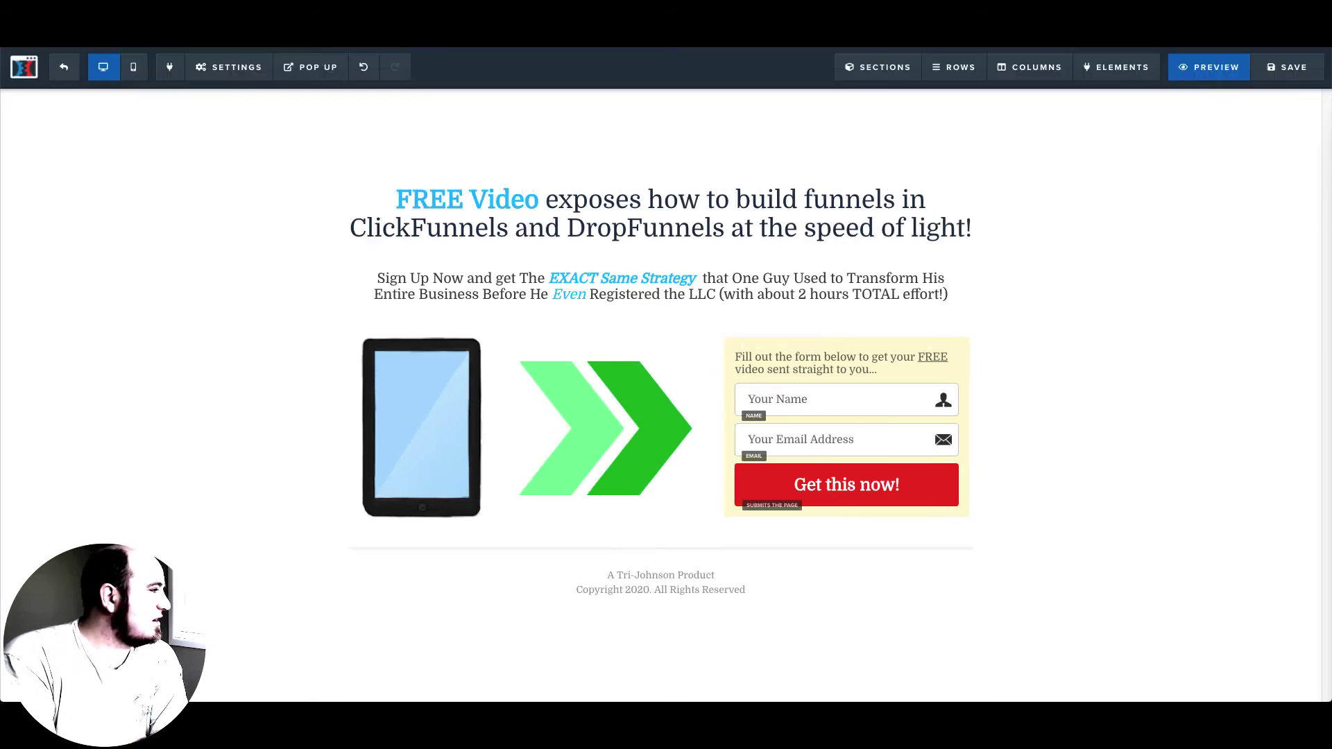
click(61, 63)
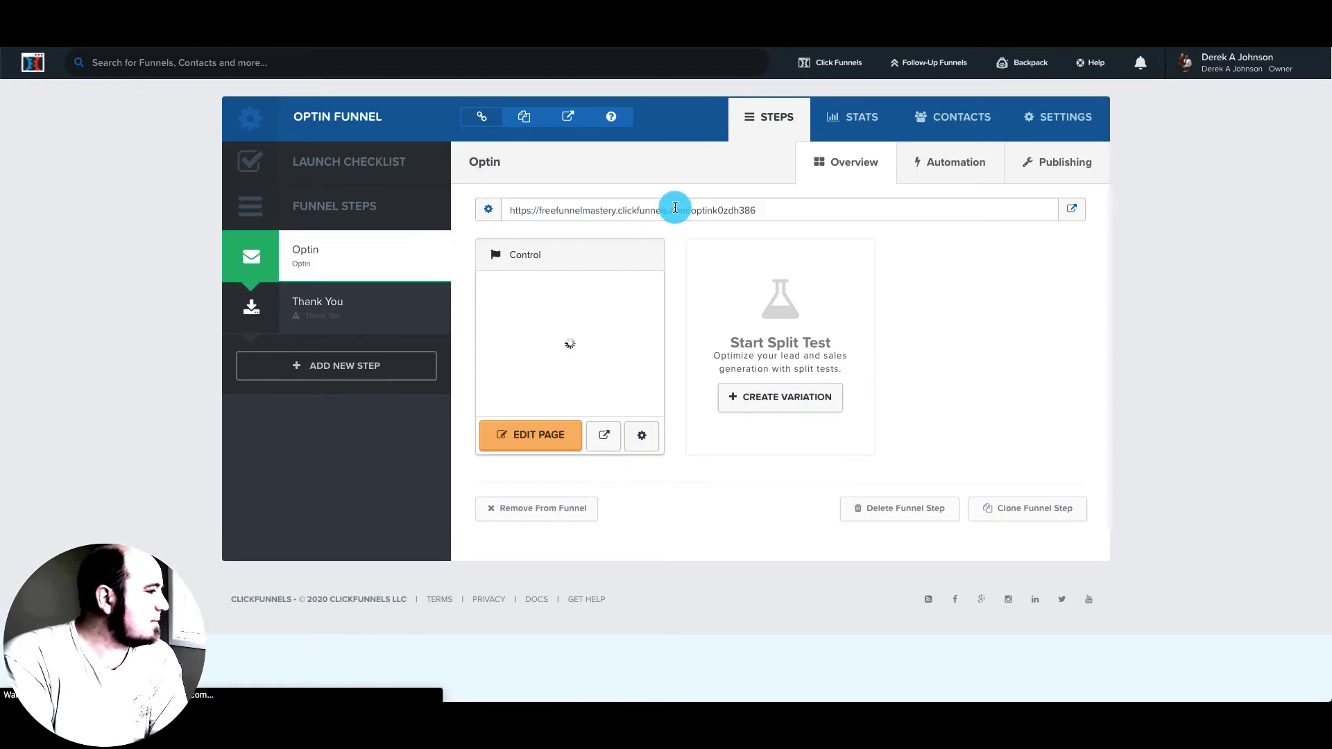
click(703, 212)
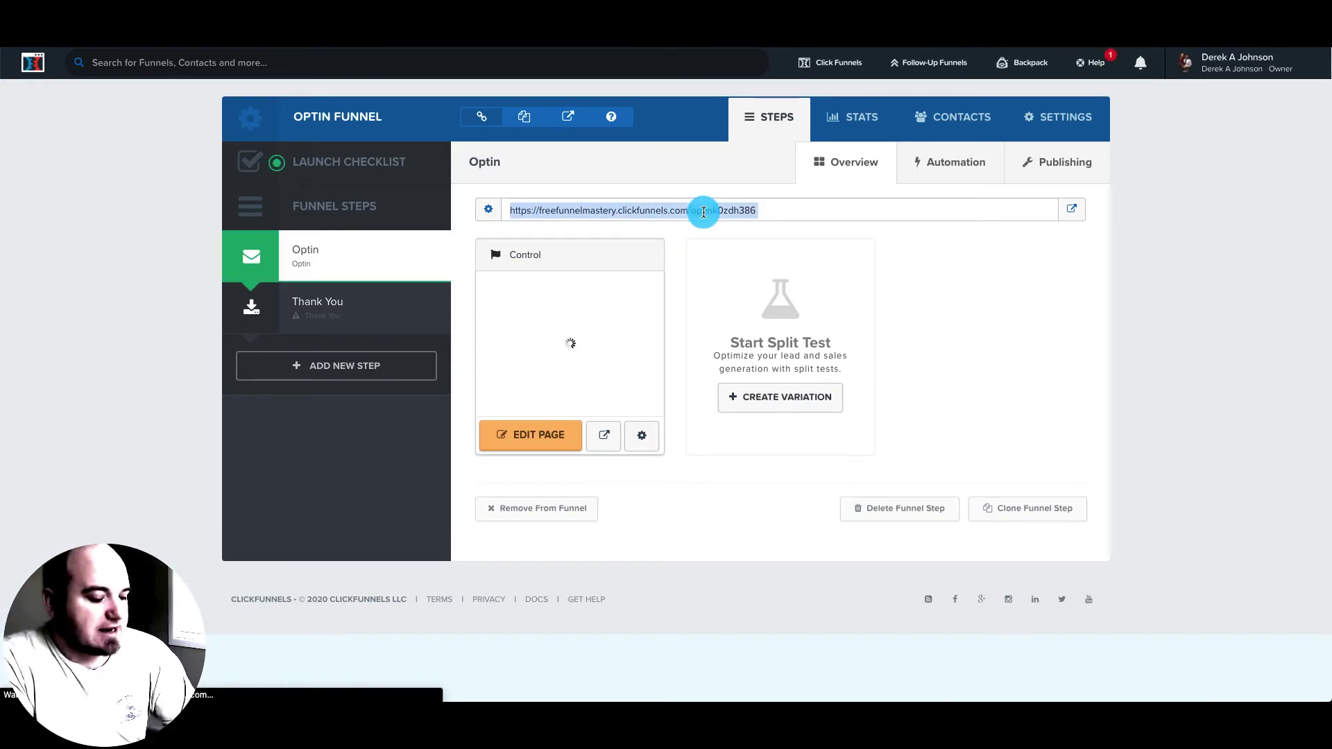
key(ctrl+Tab)
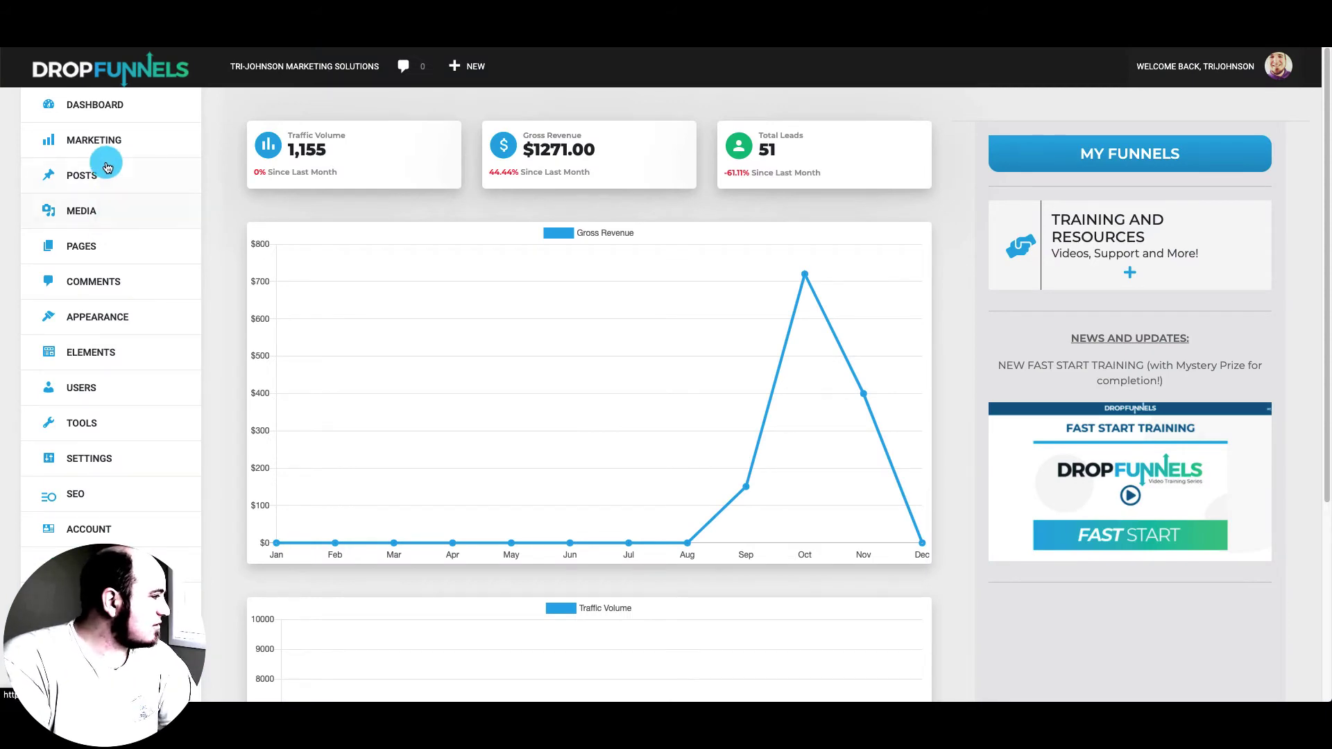
- Start a new funnel from Marketing > Funnels with Add Funnel
click(118, 143)
click(61, 169)
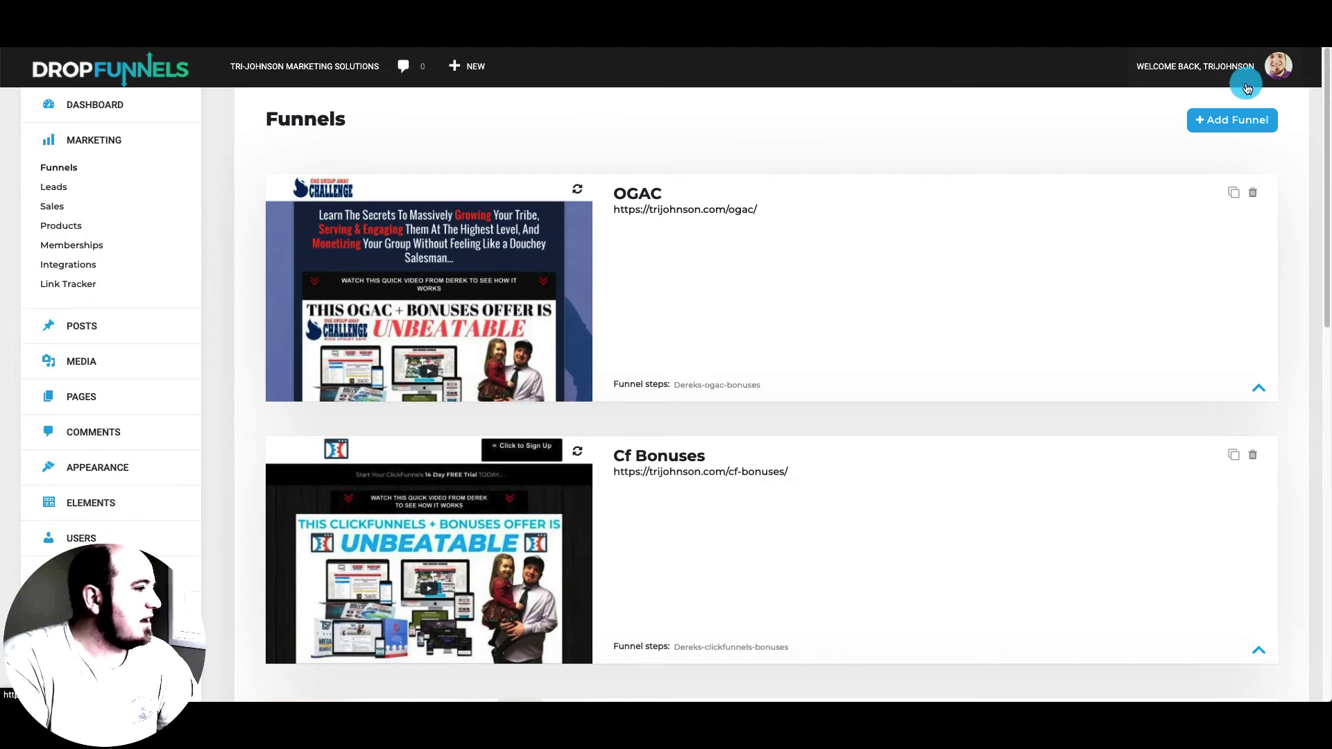
click(1228, 120)
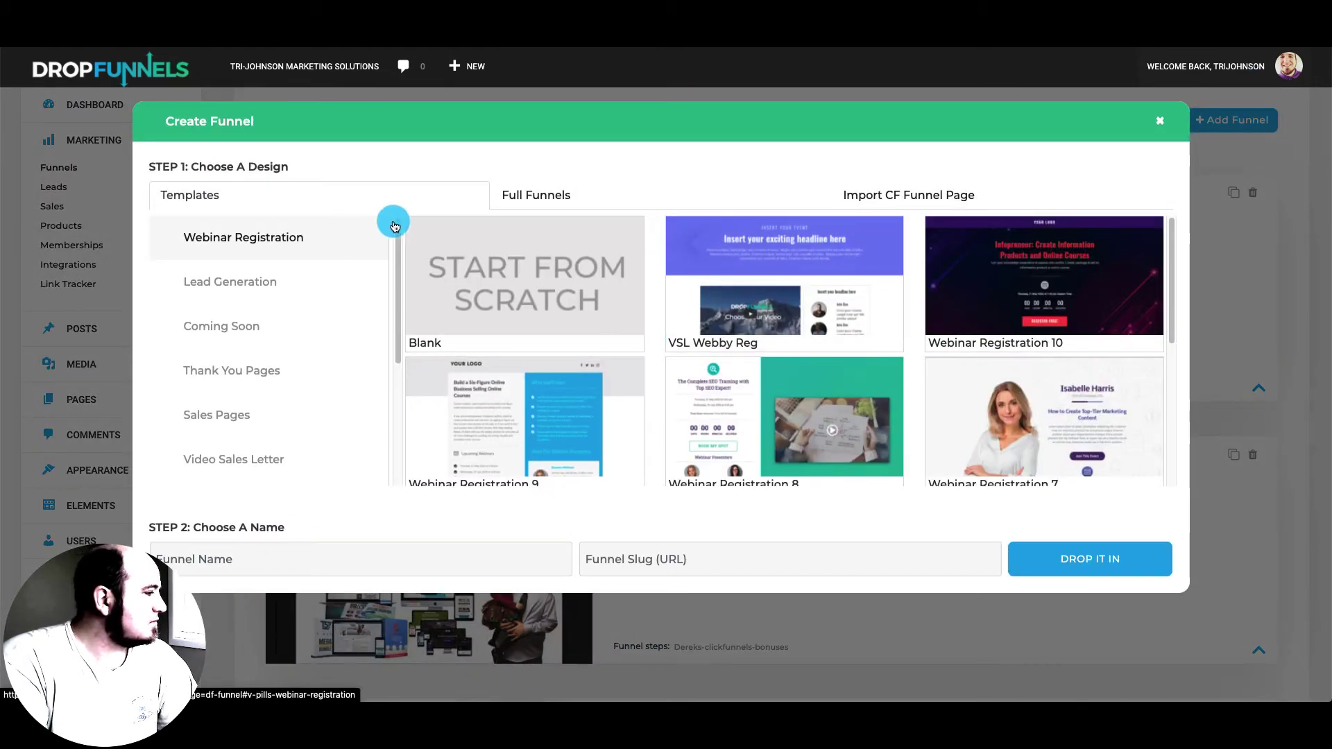
- Browse the Lead Generation, Coming Soon and Thank You Pages template categories
scroll(773, 447, down, 5)
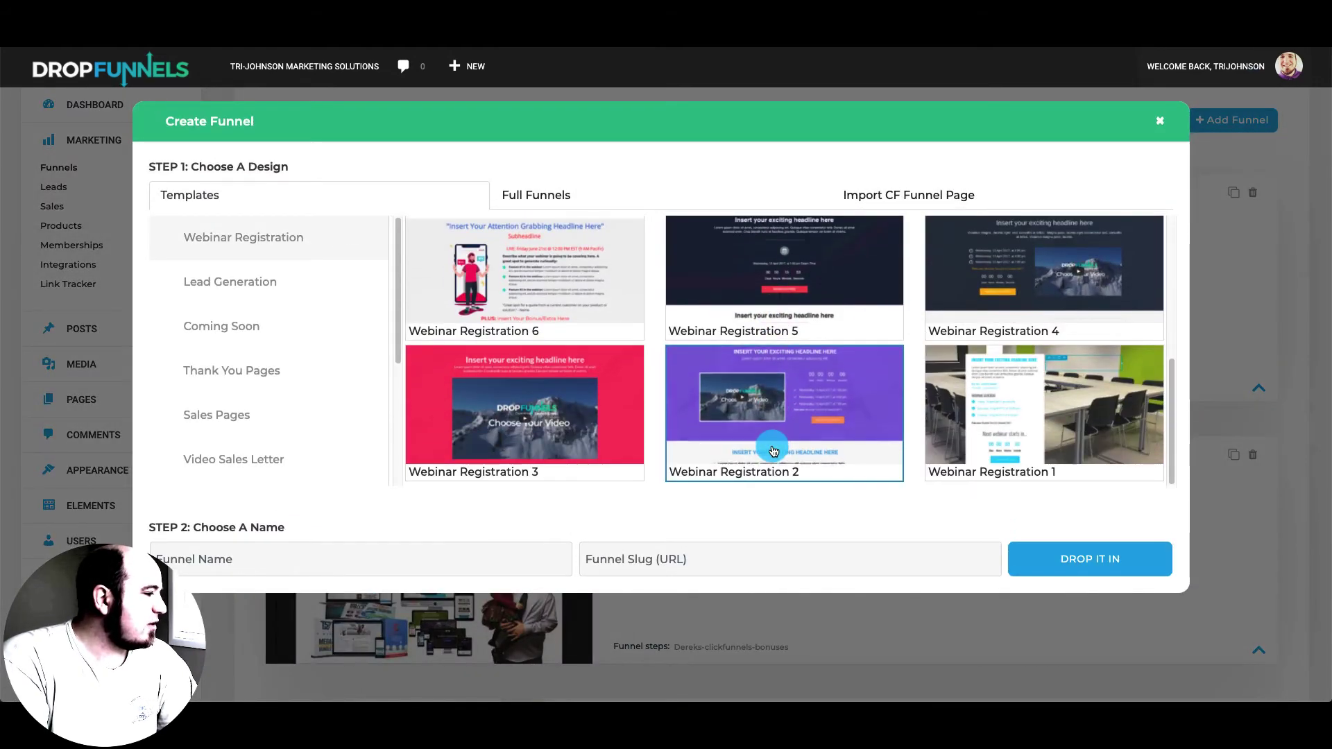
scroll(773, 451, up, 5)
click(259, 281)
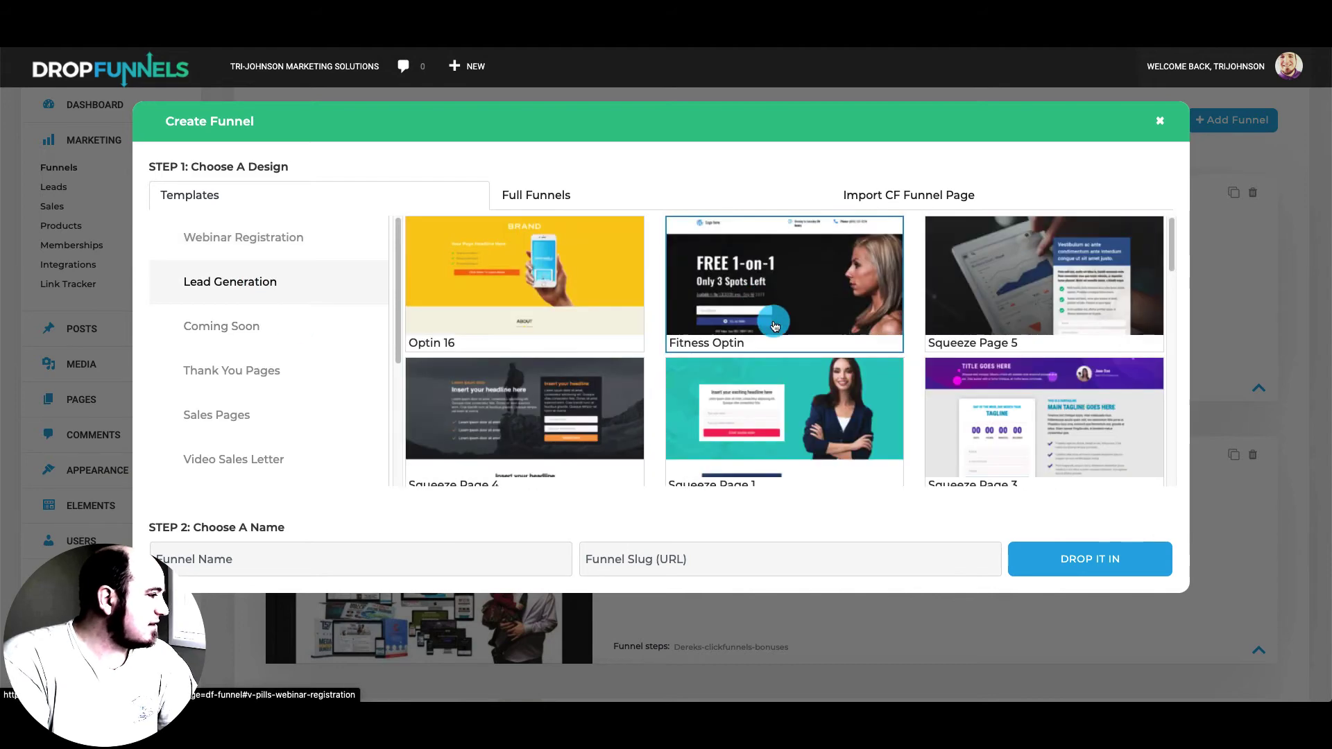
scroll(797, 361, down, 5)
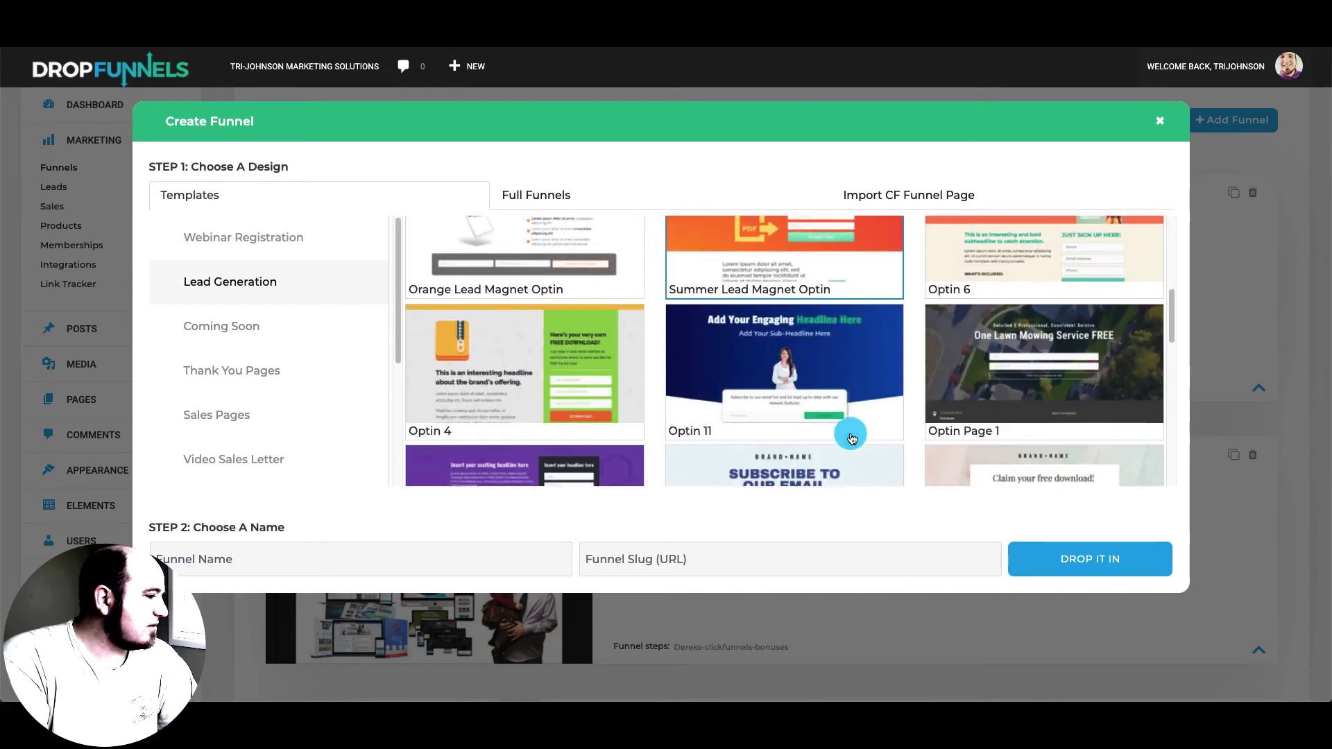
scroll(852, 438, down, 8)
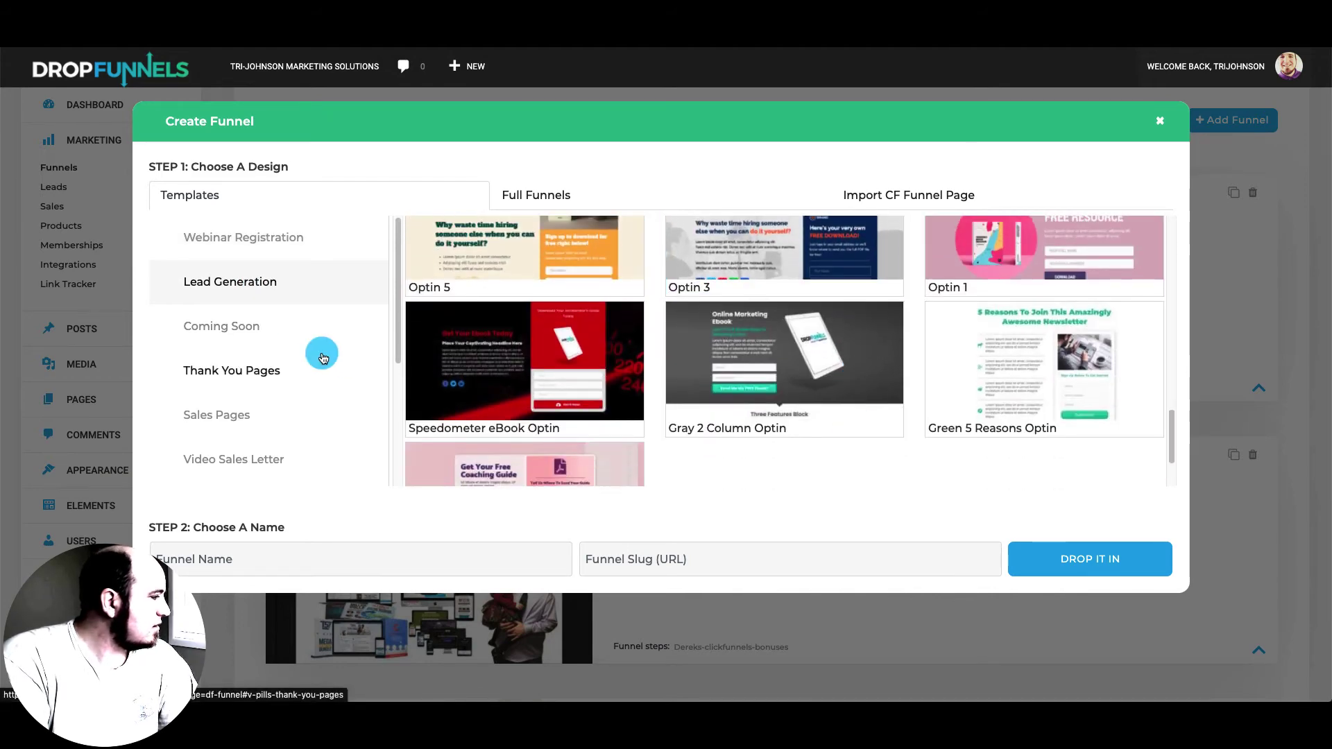
click(270, 339)
click(264, 369)
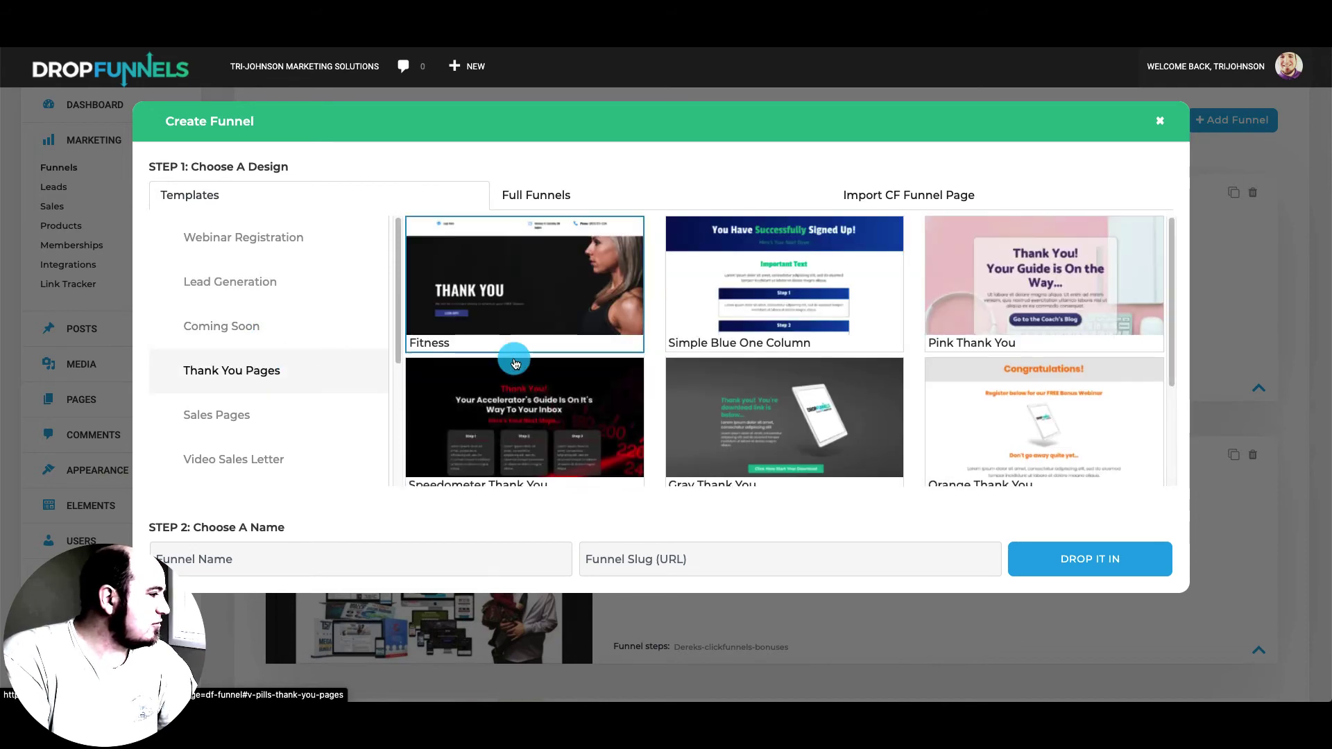
scroll(513, 361, down, 3)
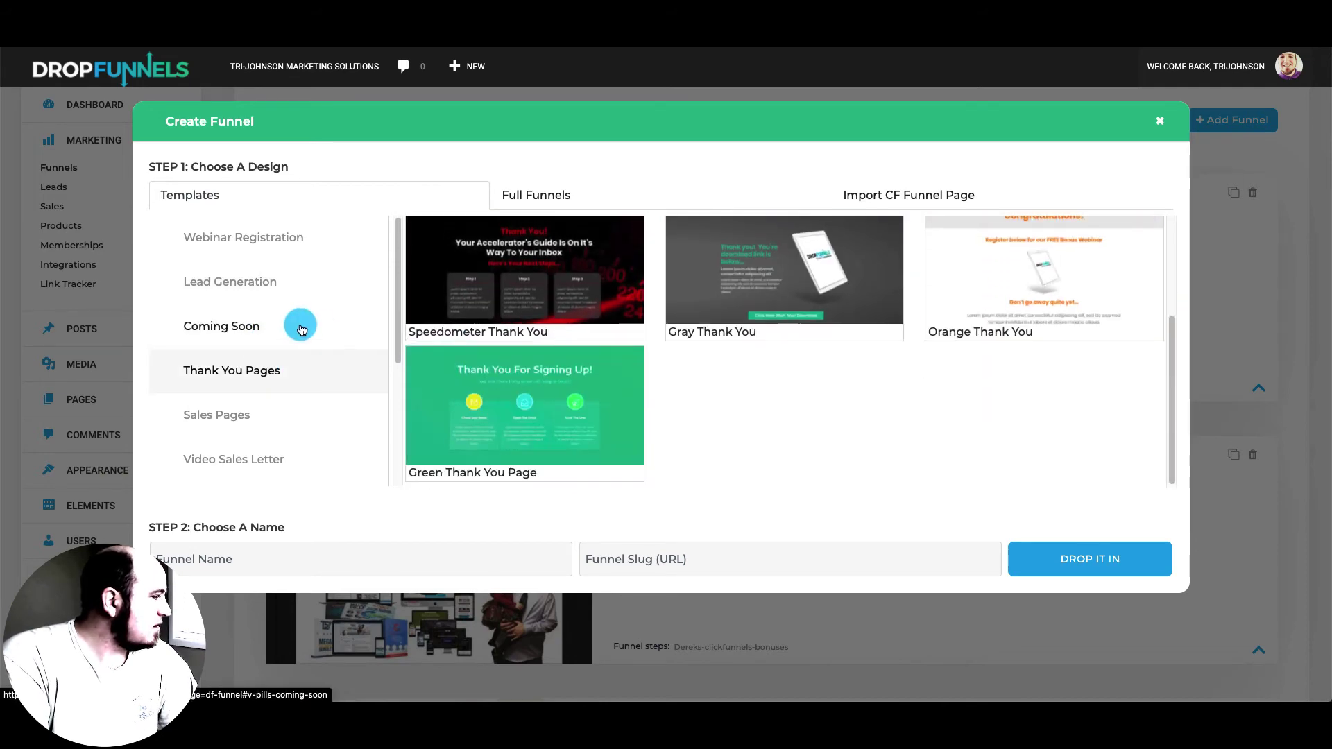
click(259, 282)
- Import the copied ClickFunnels page URL as a new funnel named Optin Funnel
click(925, 191)
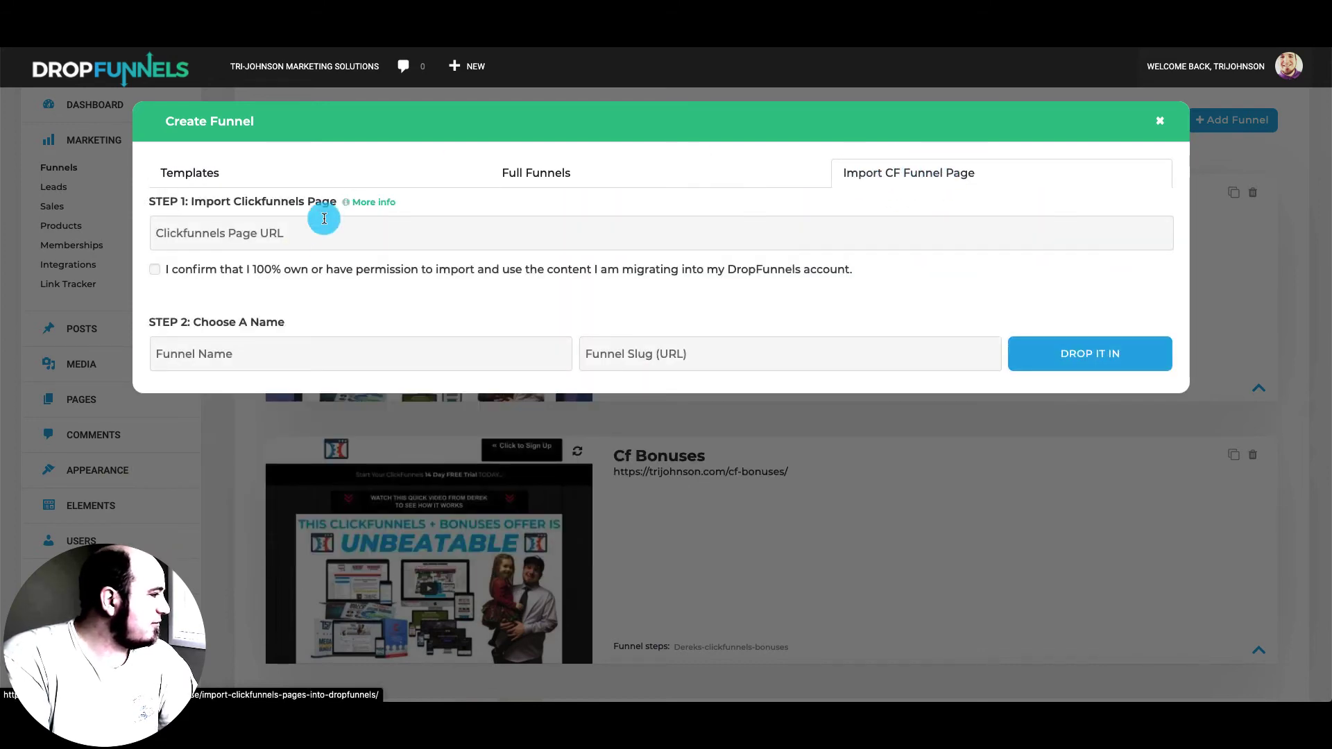
click(300, 231)
text(https://freefunnelmastery.clickfunnels.com/optink0zdh386)
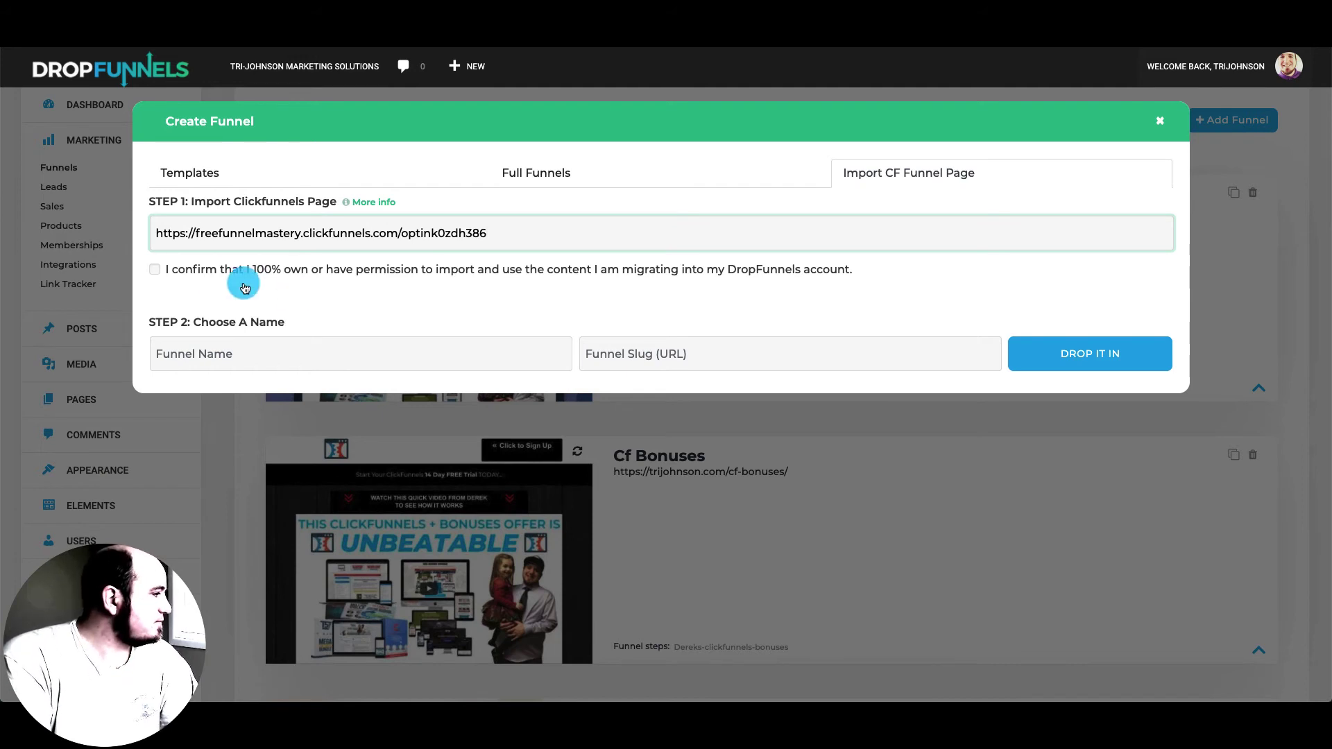
click(156, 269)
click(270, 354)
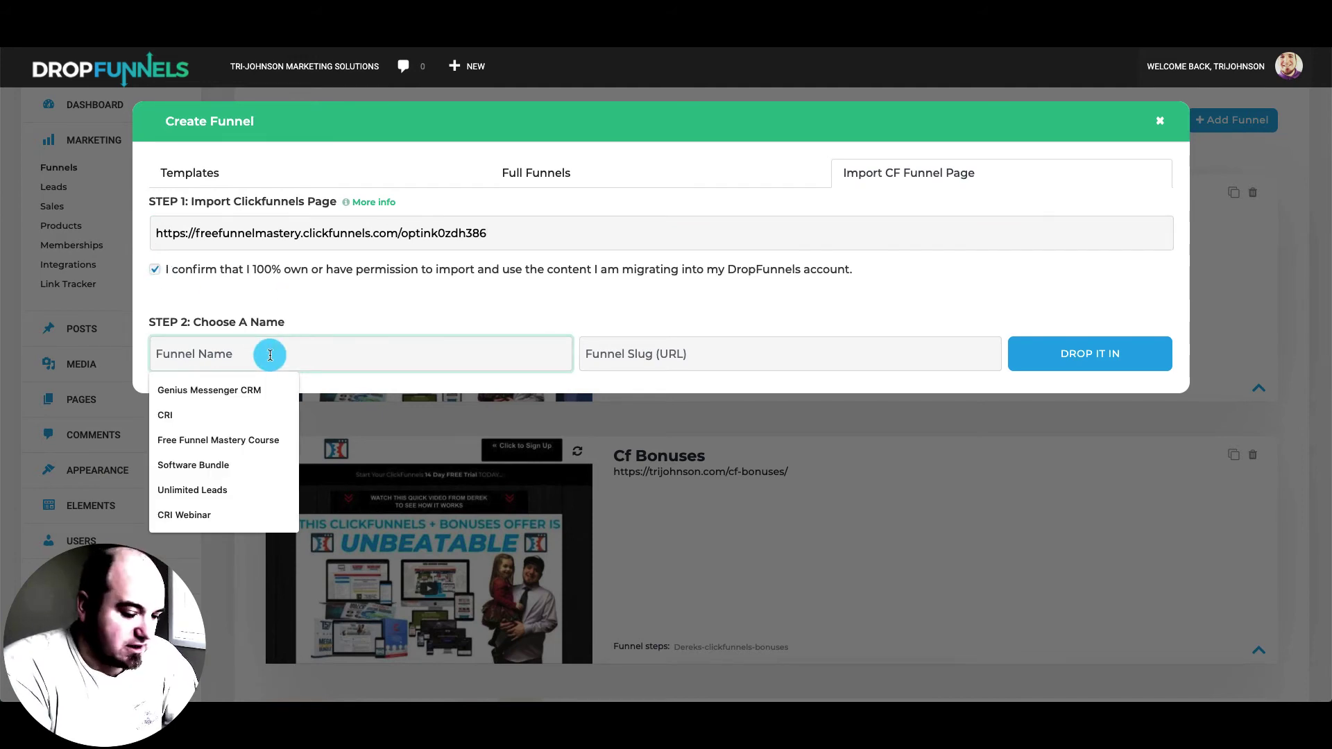
text(Optin F)
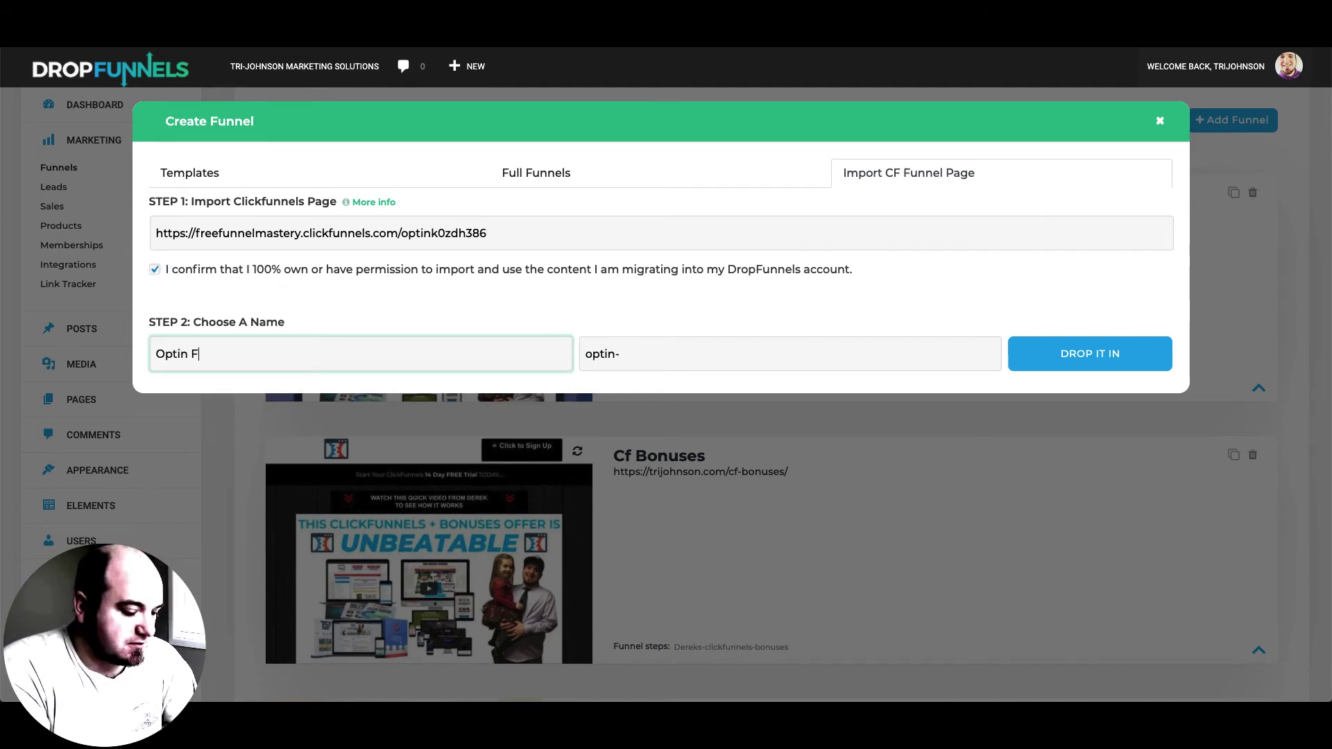
click(1061, 354)
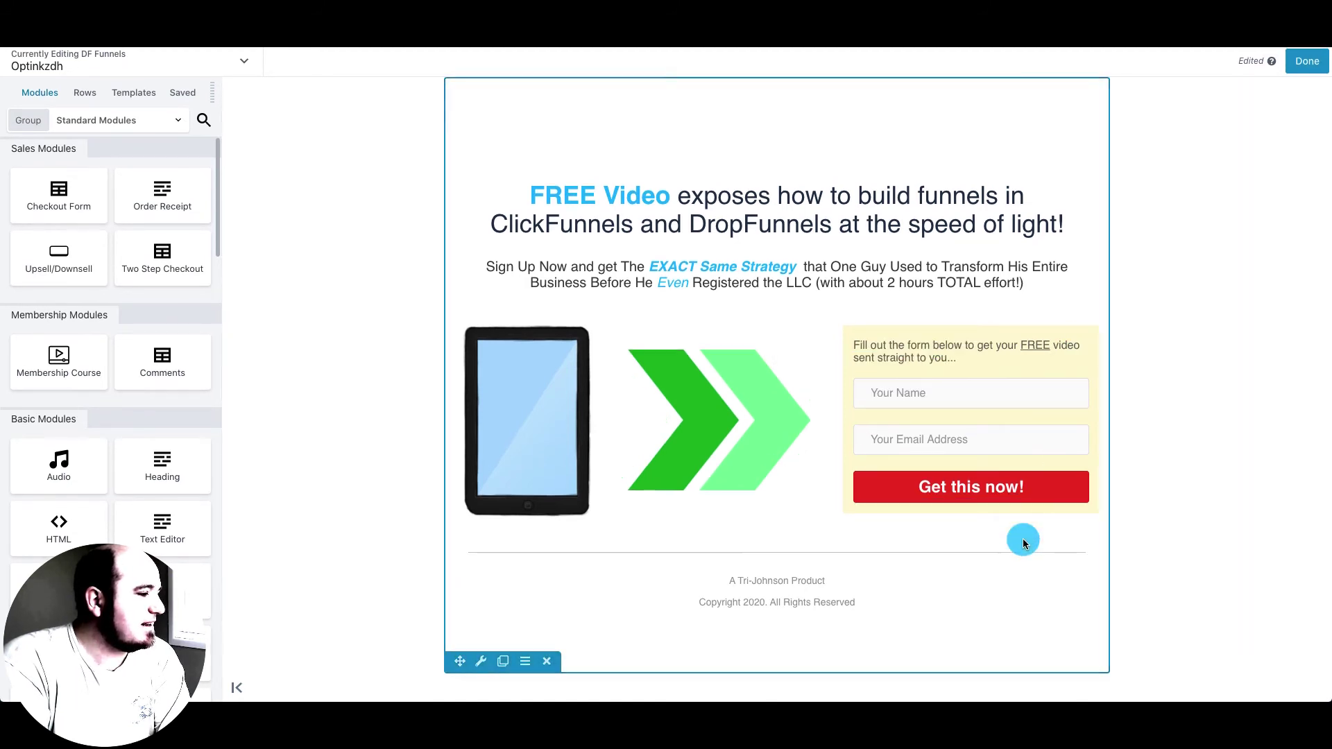
- Start editing the headline text inline and select words within it
click(687, 201)
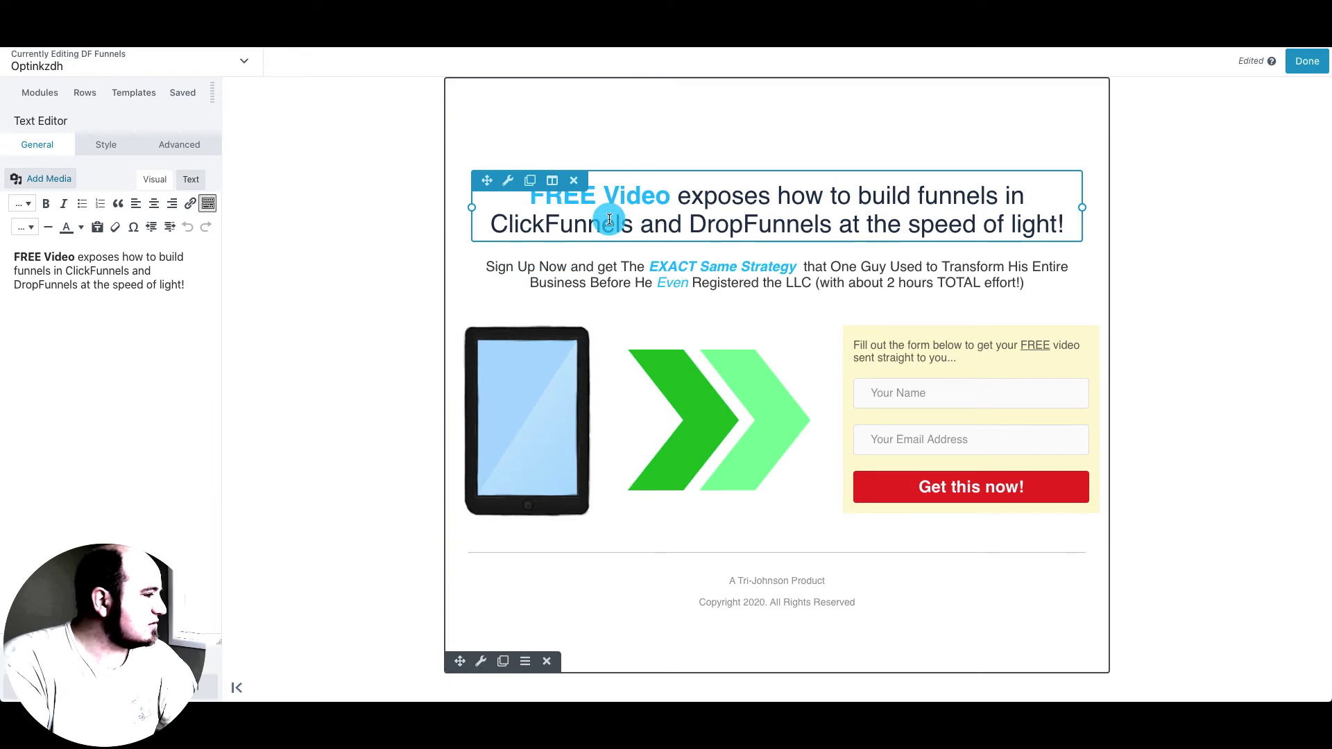
click(705, 201)
drag(704, 198, 892, 197)
click(796, 222)
click(333, 313)
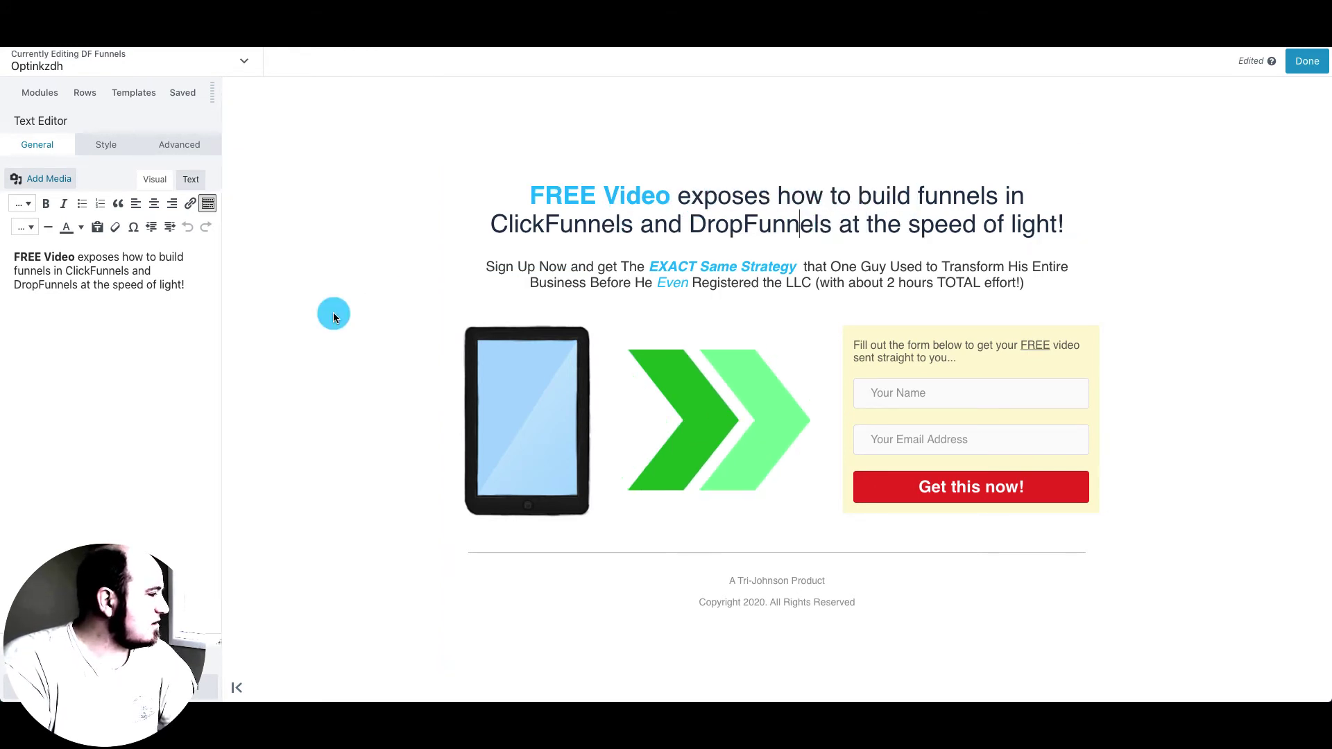
double_click(660, 192)
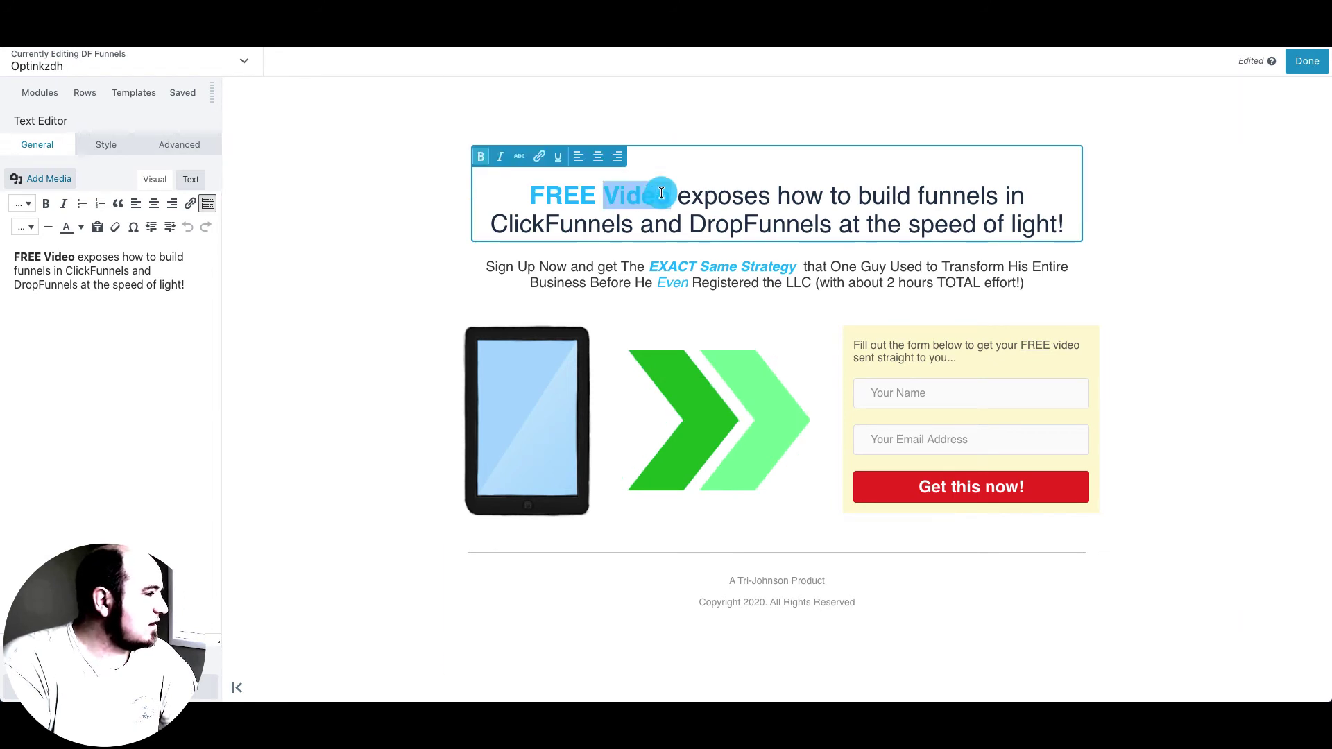
click(661, 193)
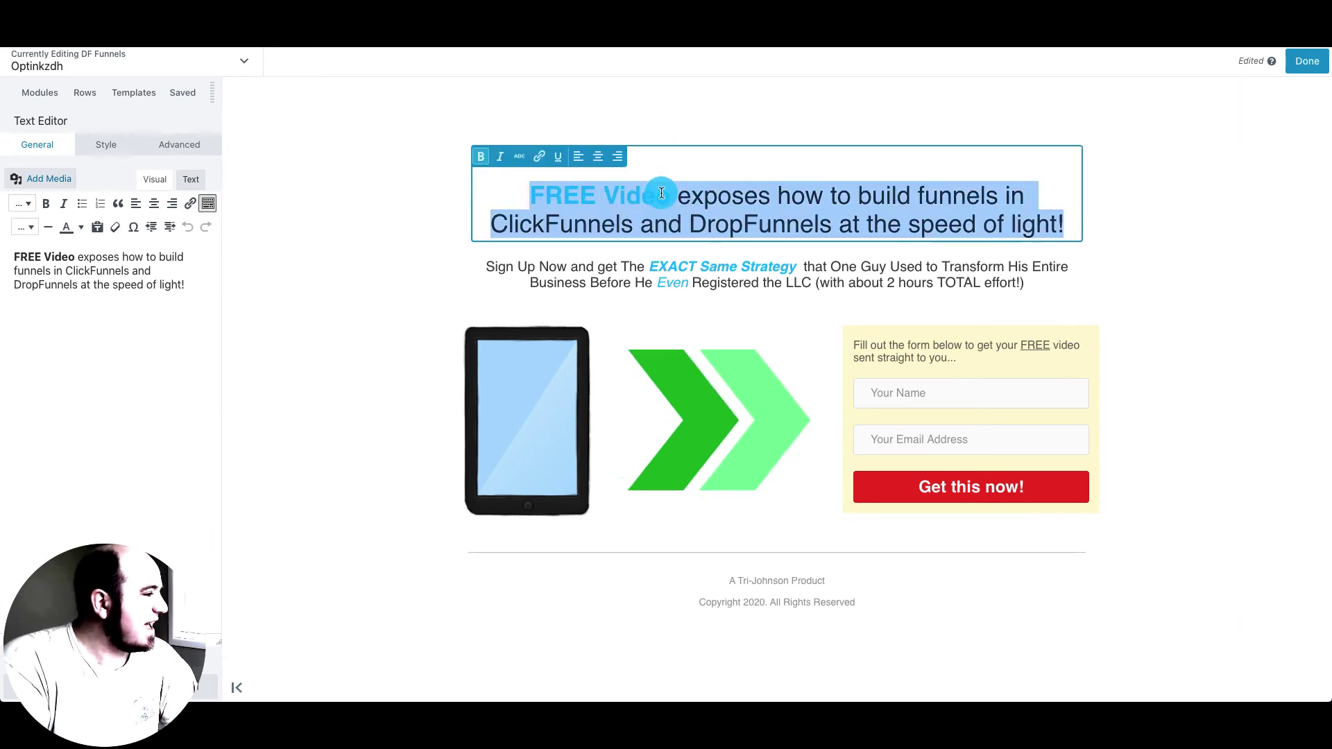
click(782, 196)
drag(872, 195, 778, 183)
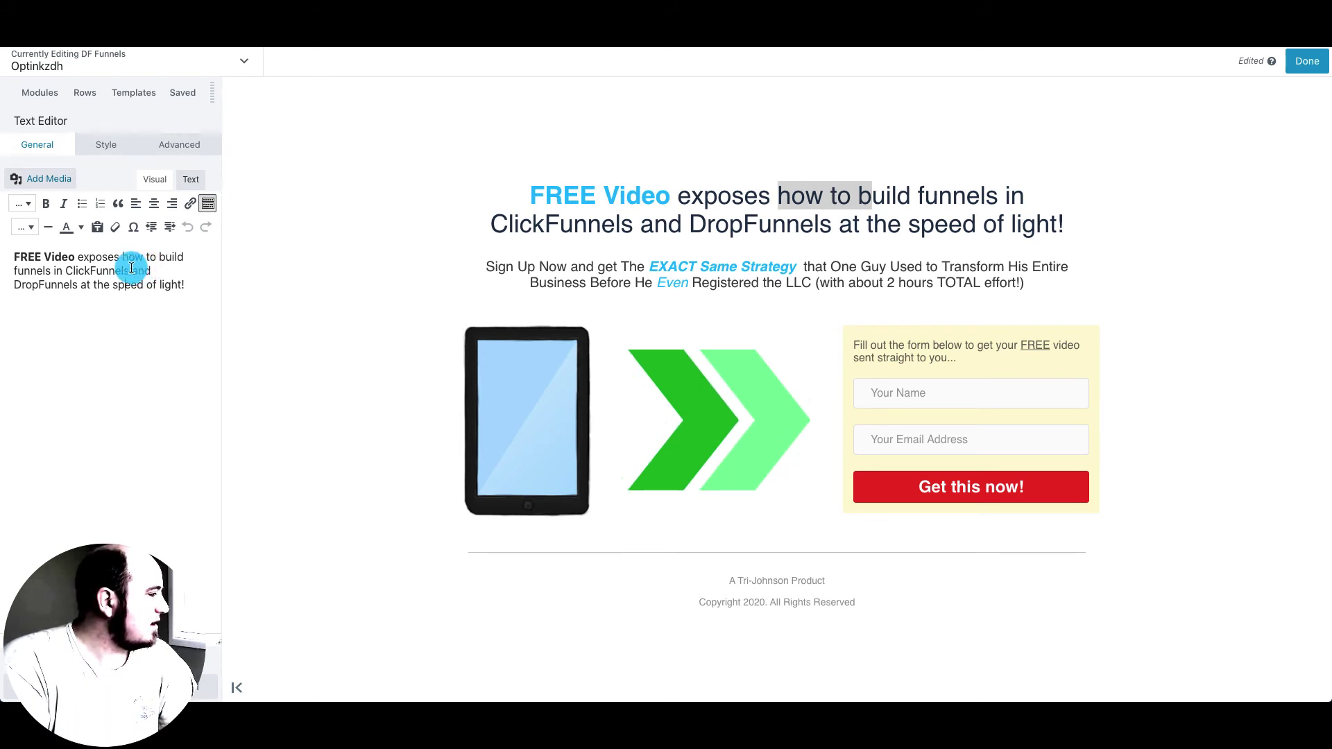
- Colour the word ClickFunnels black and widen the page's content row slightly
double_click(85, 269)
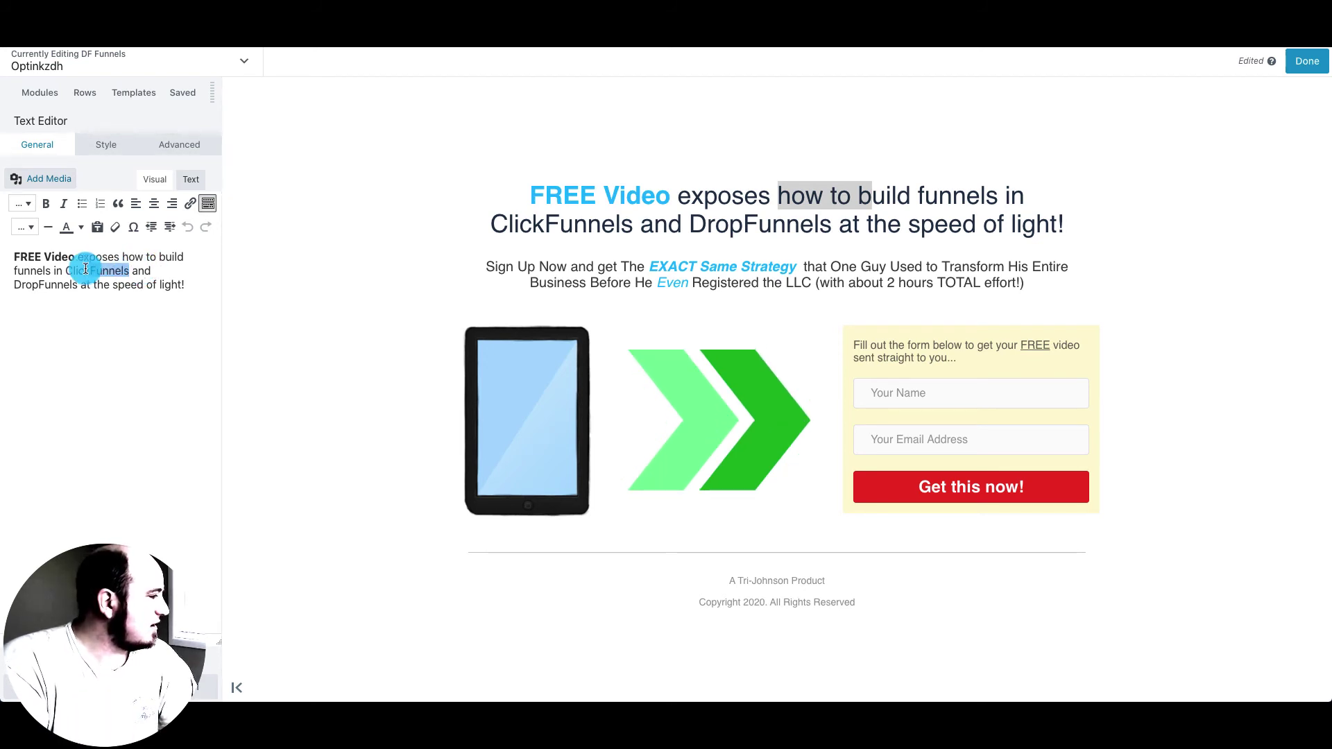
click(80, 227)
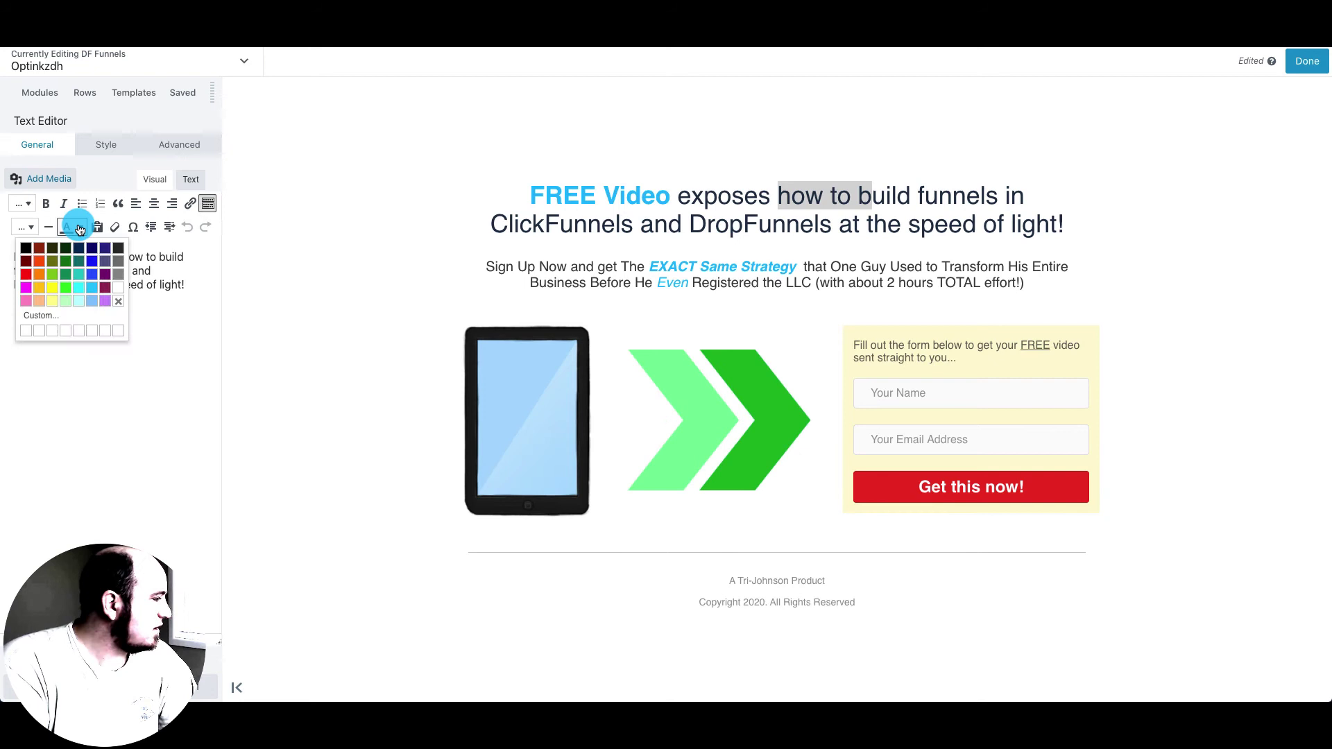
click(78, 287)
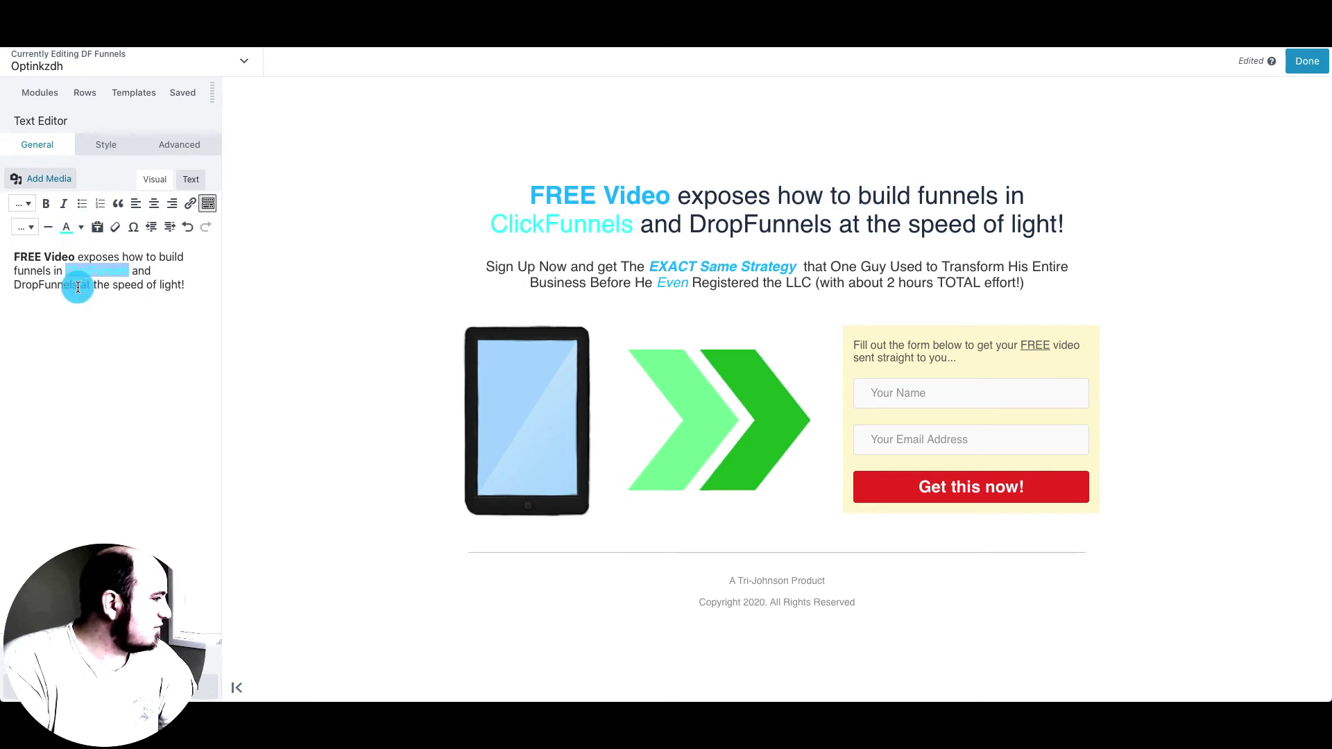
click(80, 227)
click(25, 273)
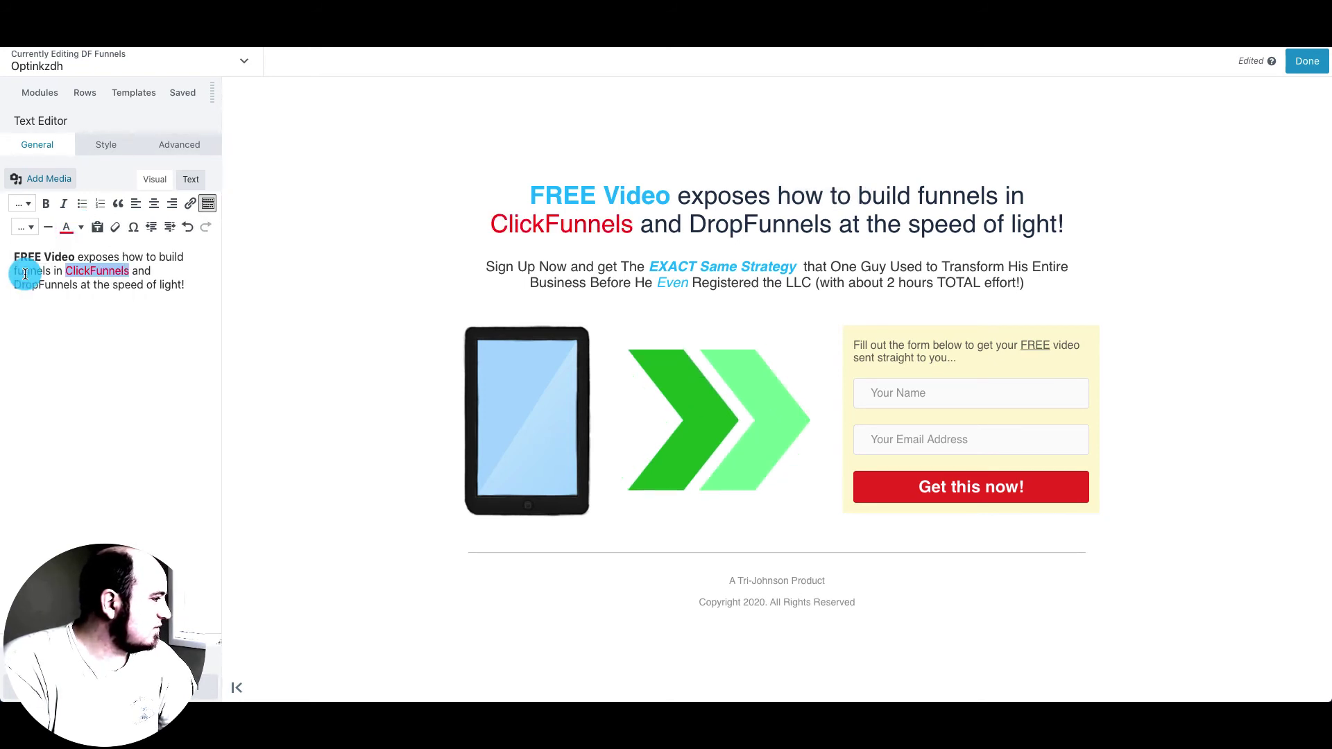
click(81, 229)
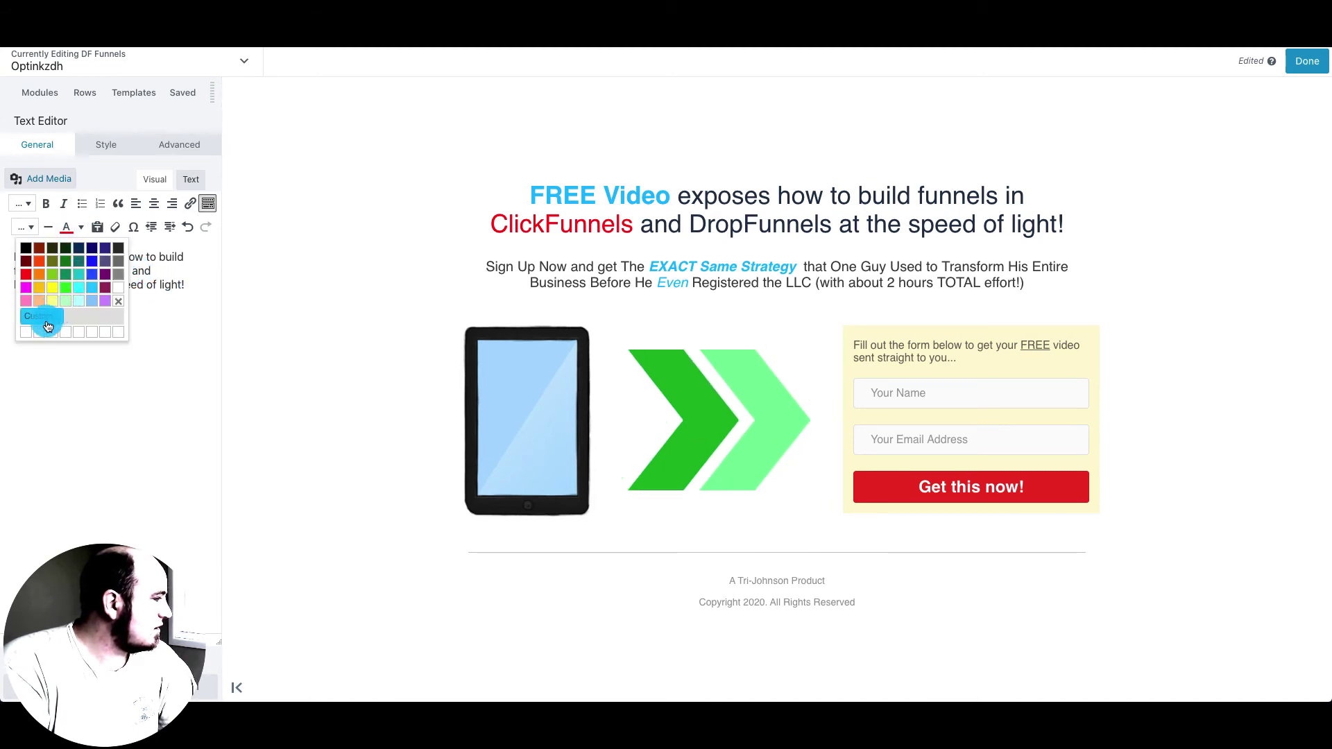
click(25, 247)
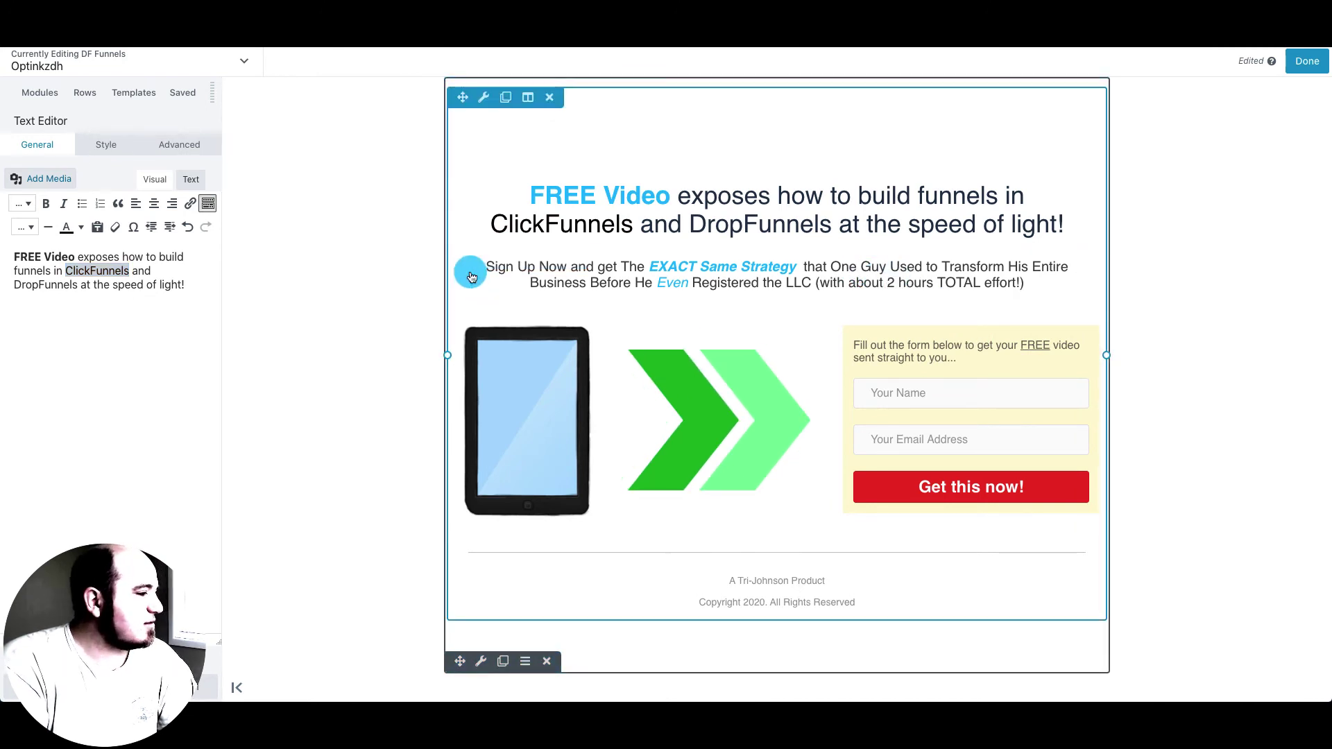
drag(471, 277, 391, 279)
mouse_move(443, 341)
mouse_down()
mouse_move(231, 353)
mouse_move(421, 362)
mouse_move(466, 345)
mouse_up()
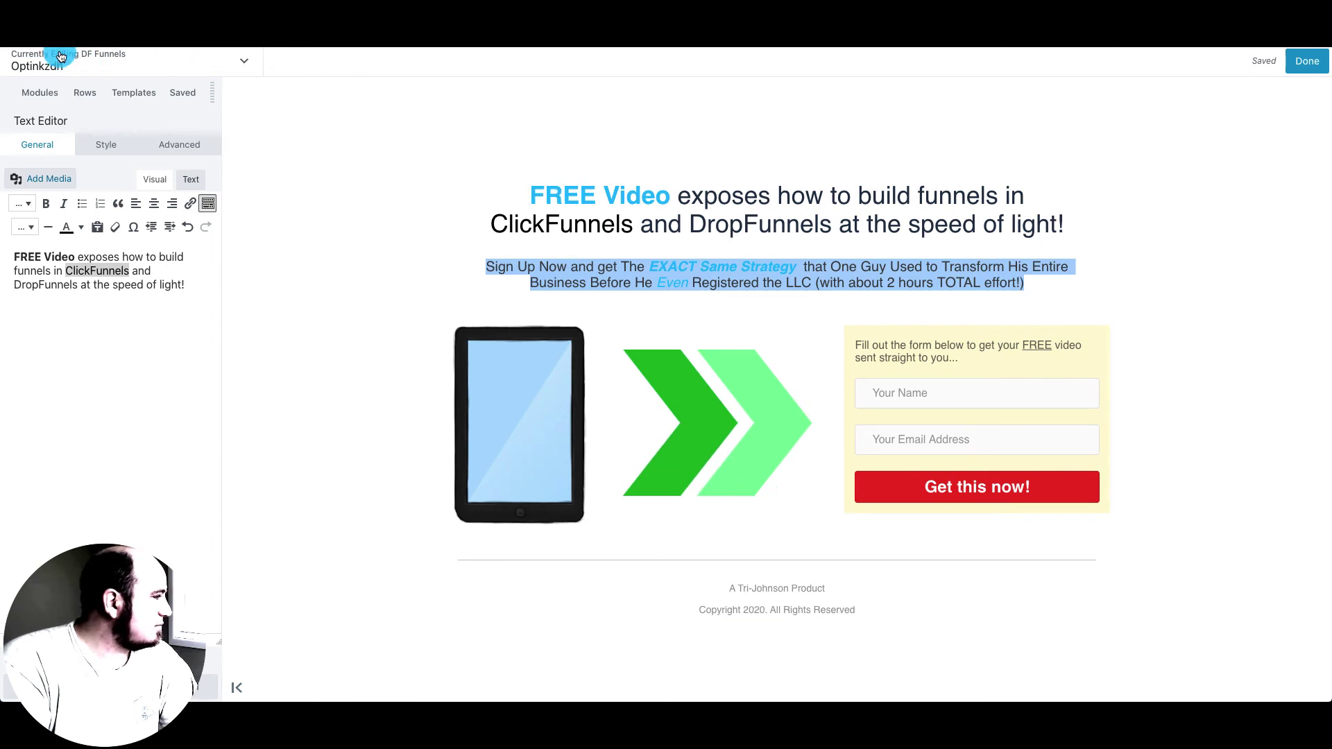
- Place a photo element showing the Genius Plan image from the media library
click(38, 94)
scroll(168, 403, down, 3)
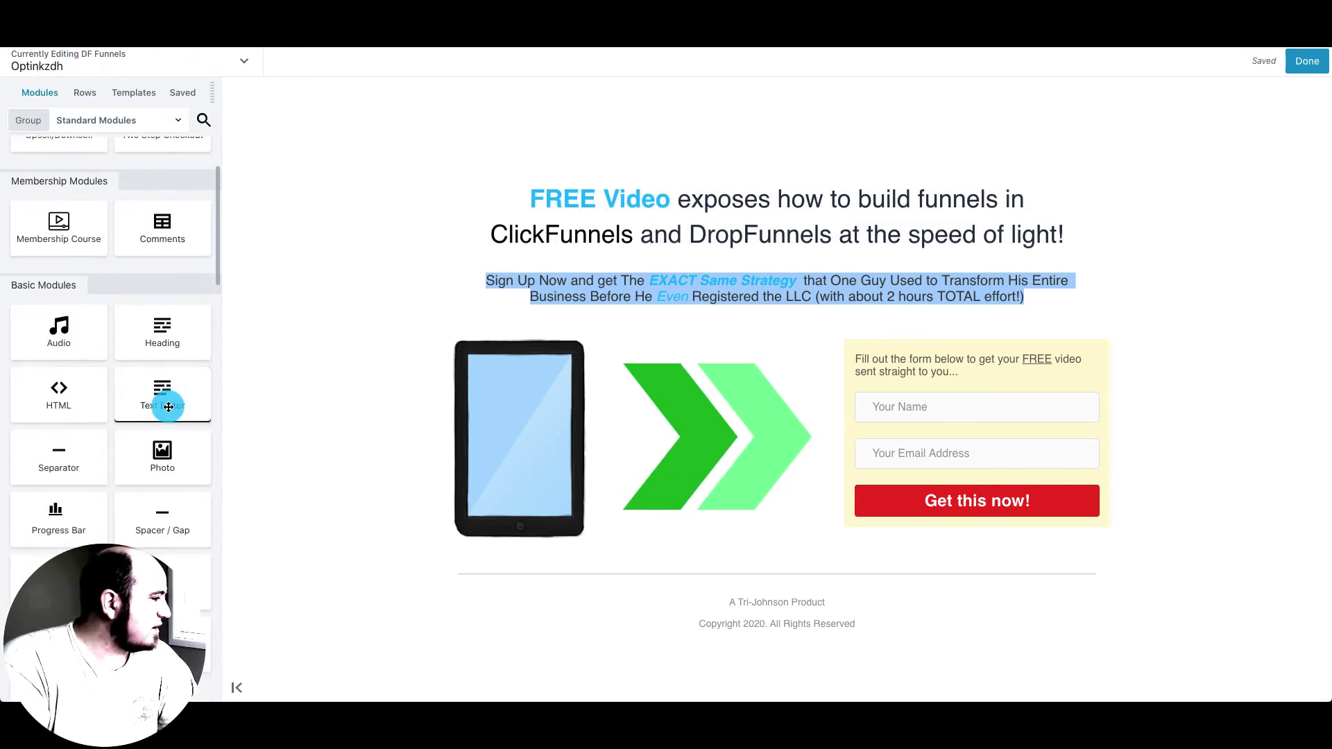
scroll(163, 407, down, 2)
scroll(169, 407, up, 5)
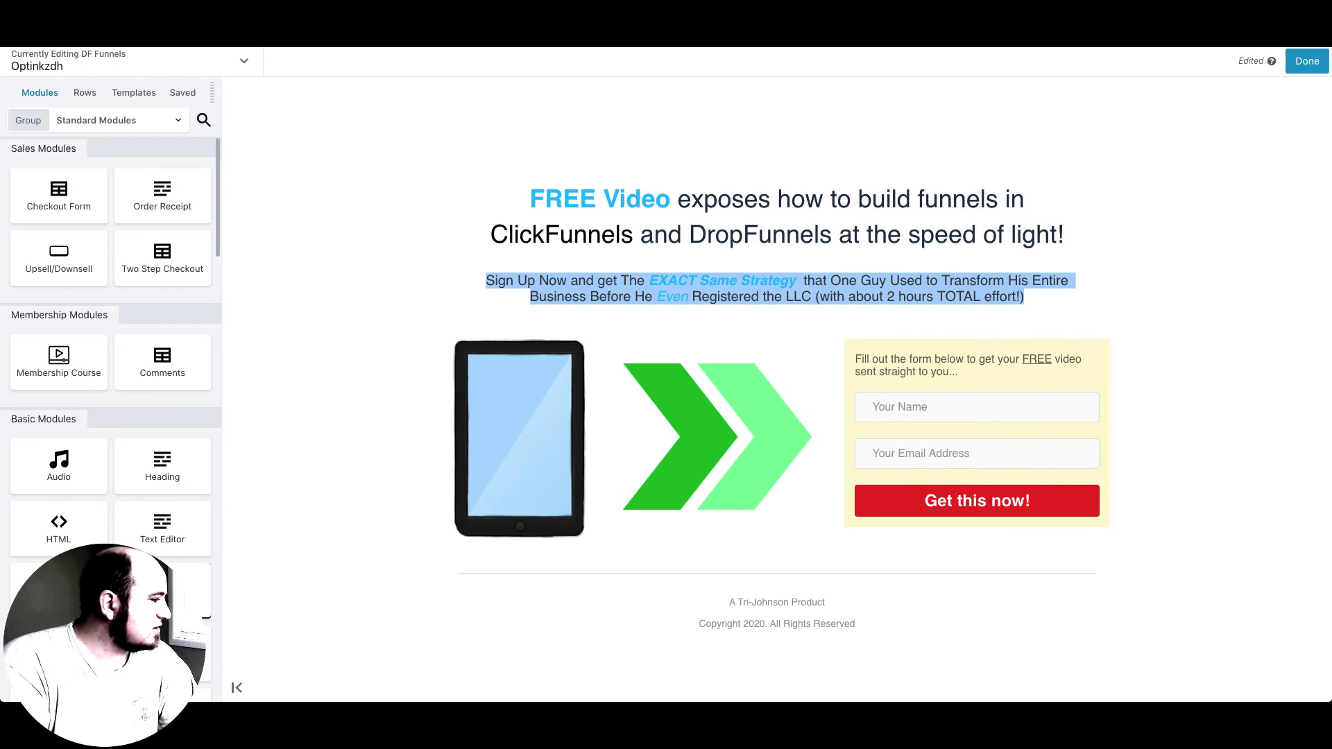
drag(523, 437, 541, 520)
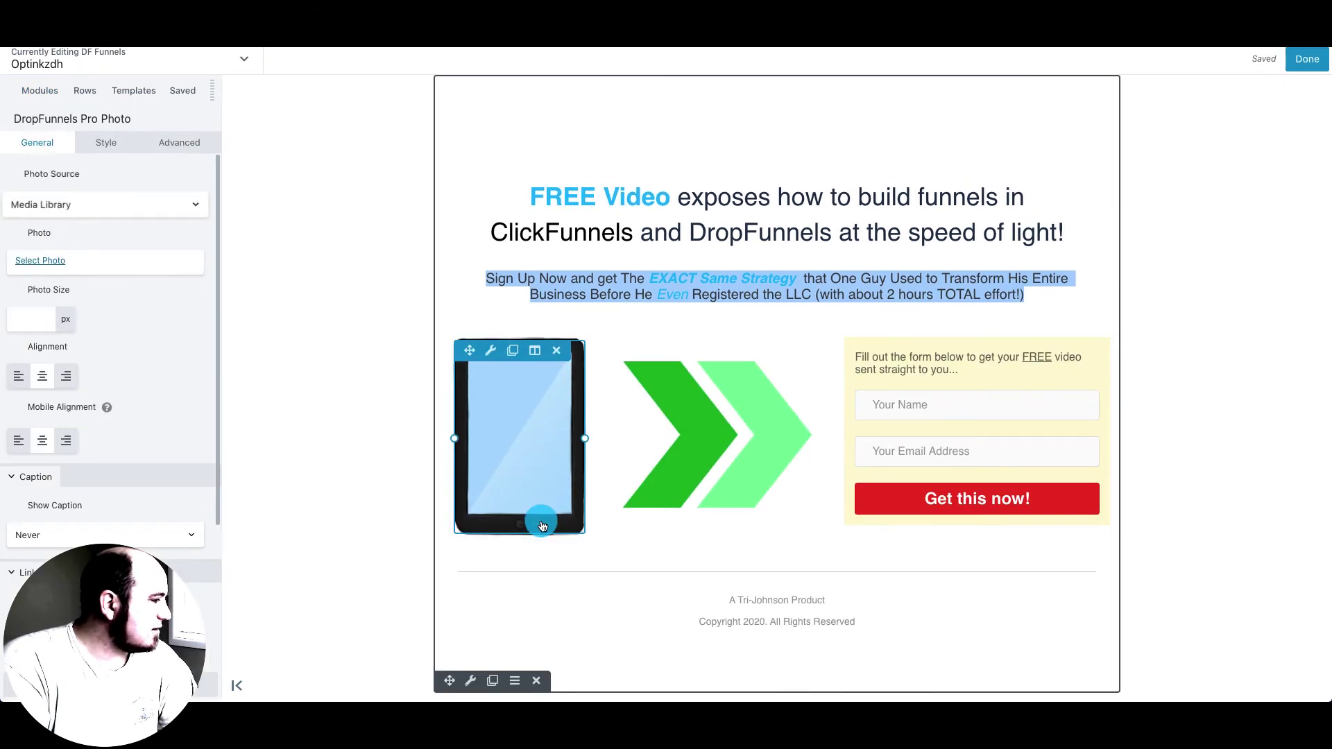
click(25, 260)
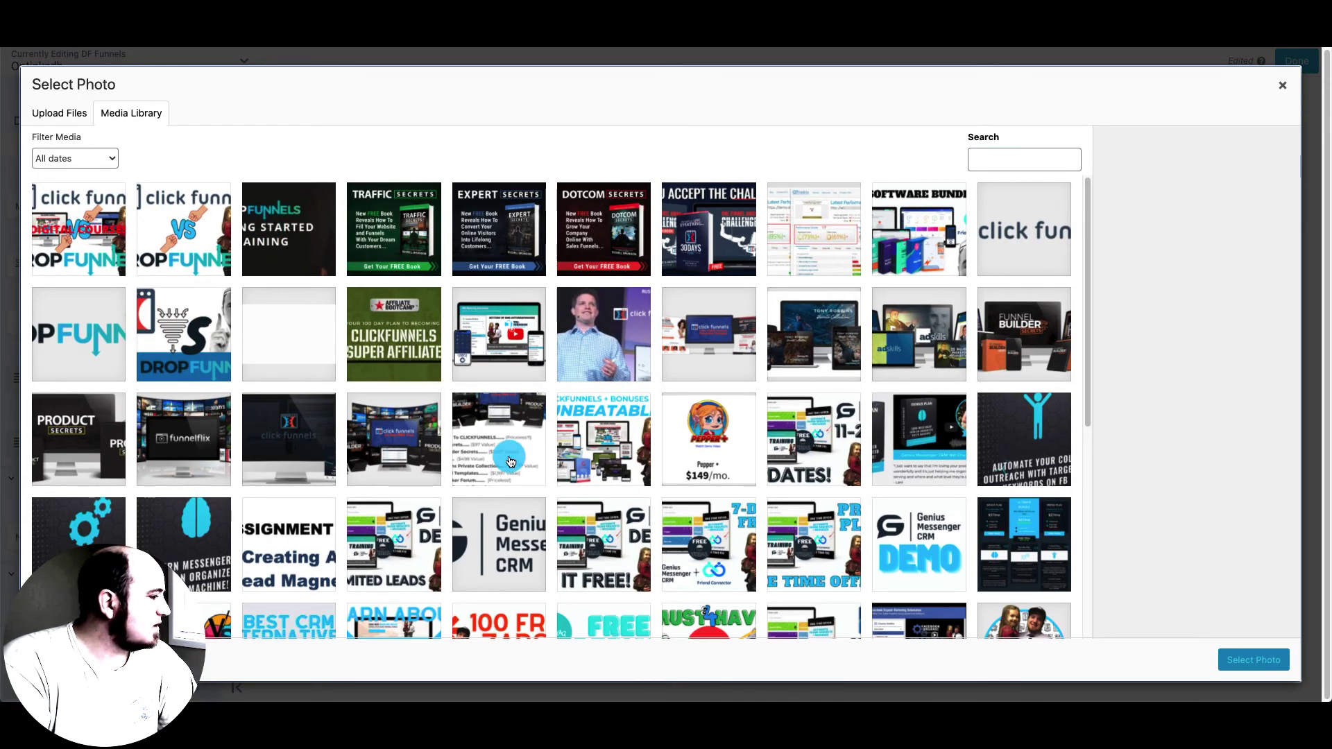
click(182, 539)
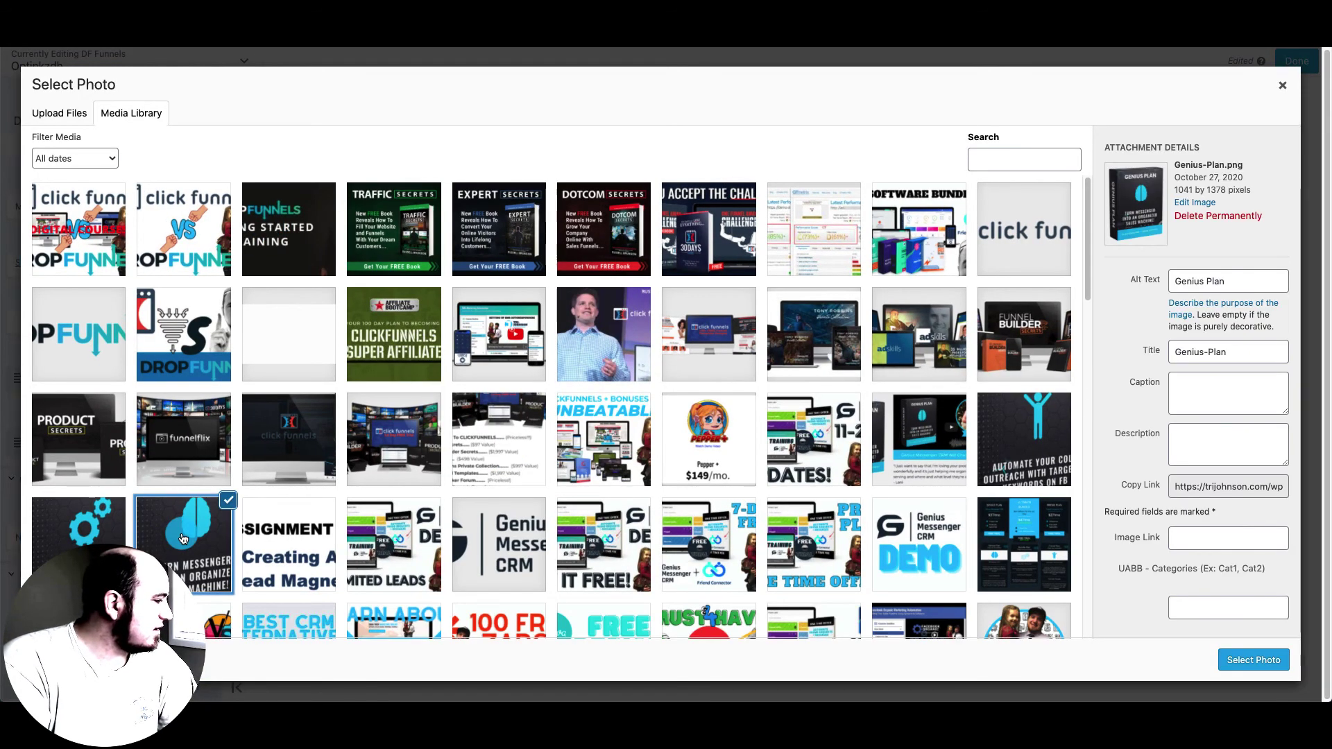
click(1252, 660)
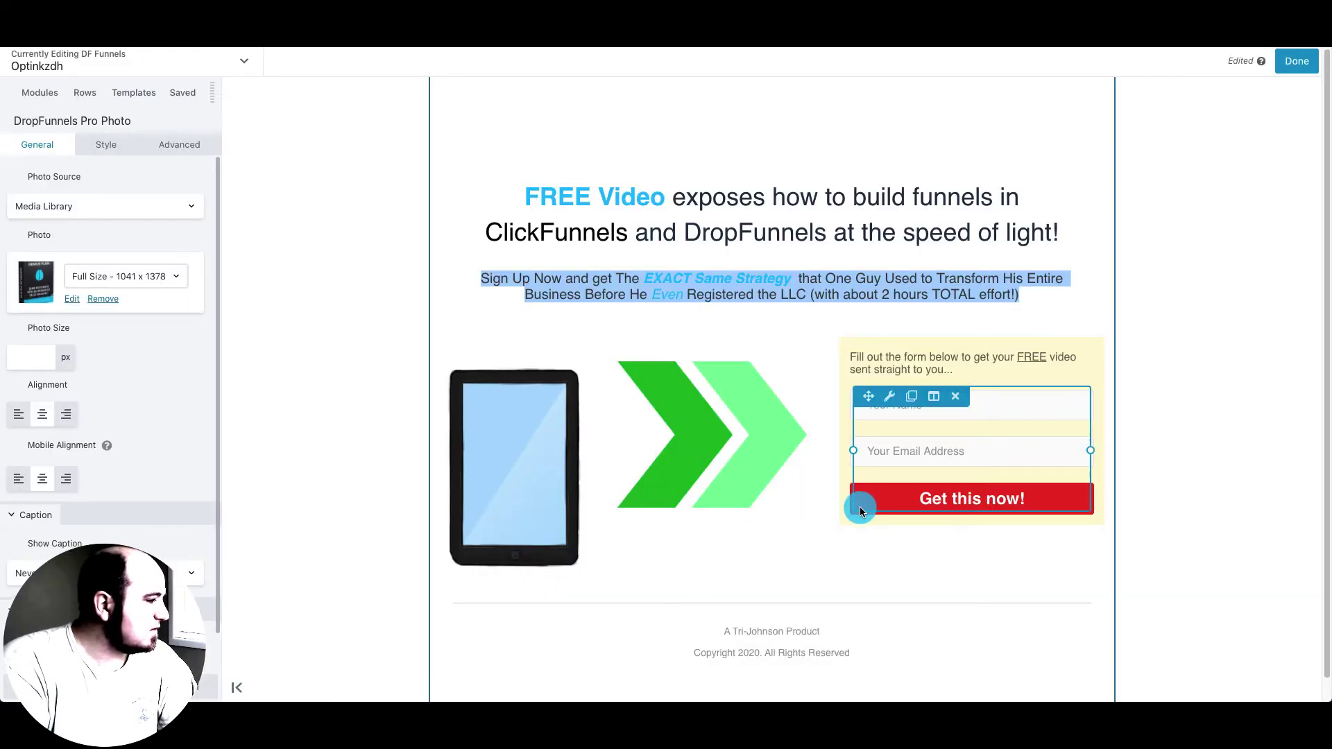
- Give the Genius Plan photo a 20 px top margin
click(179, 144)
click(38, 231)
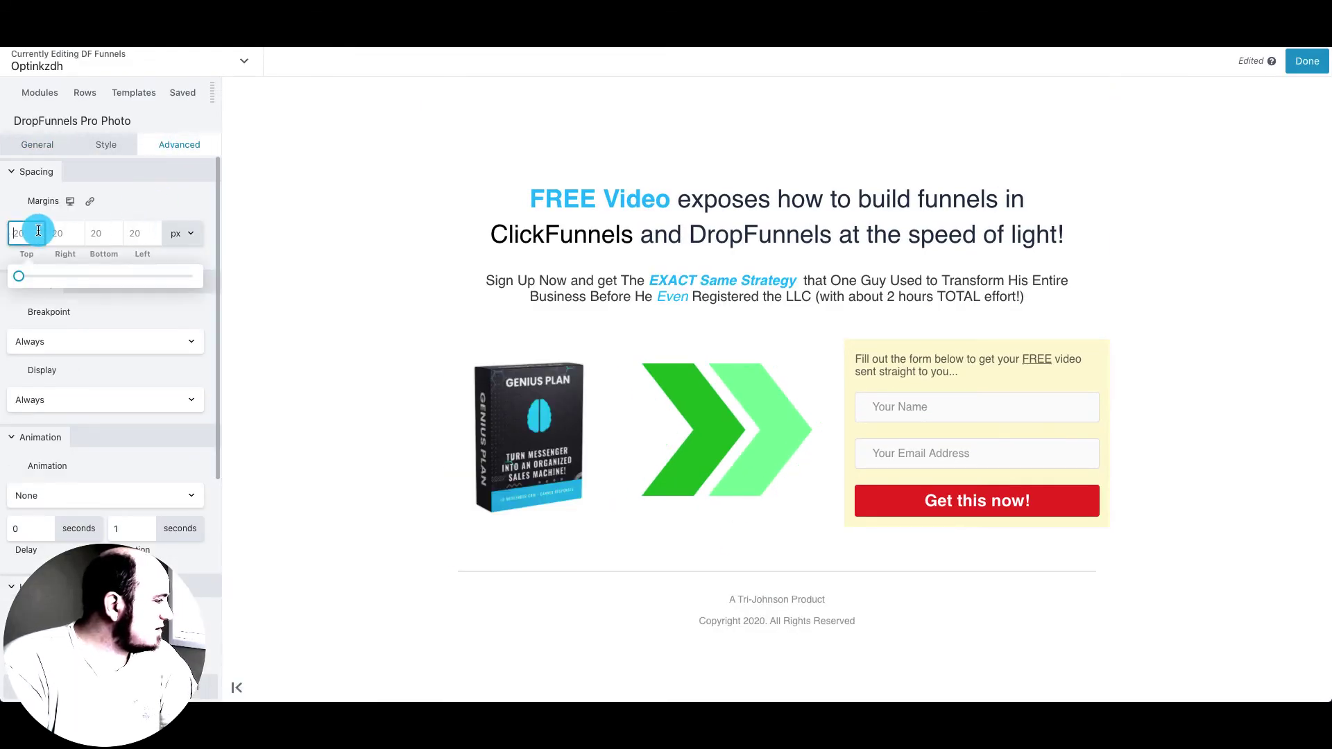
text(0)
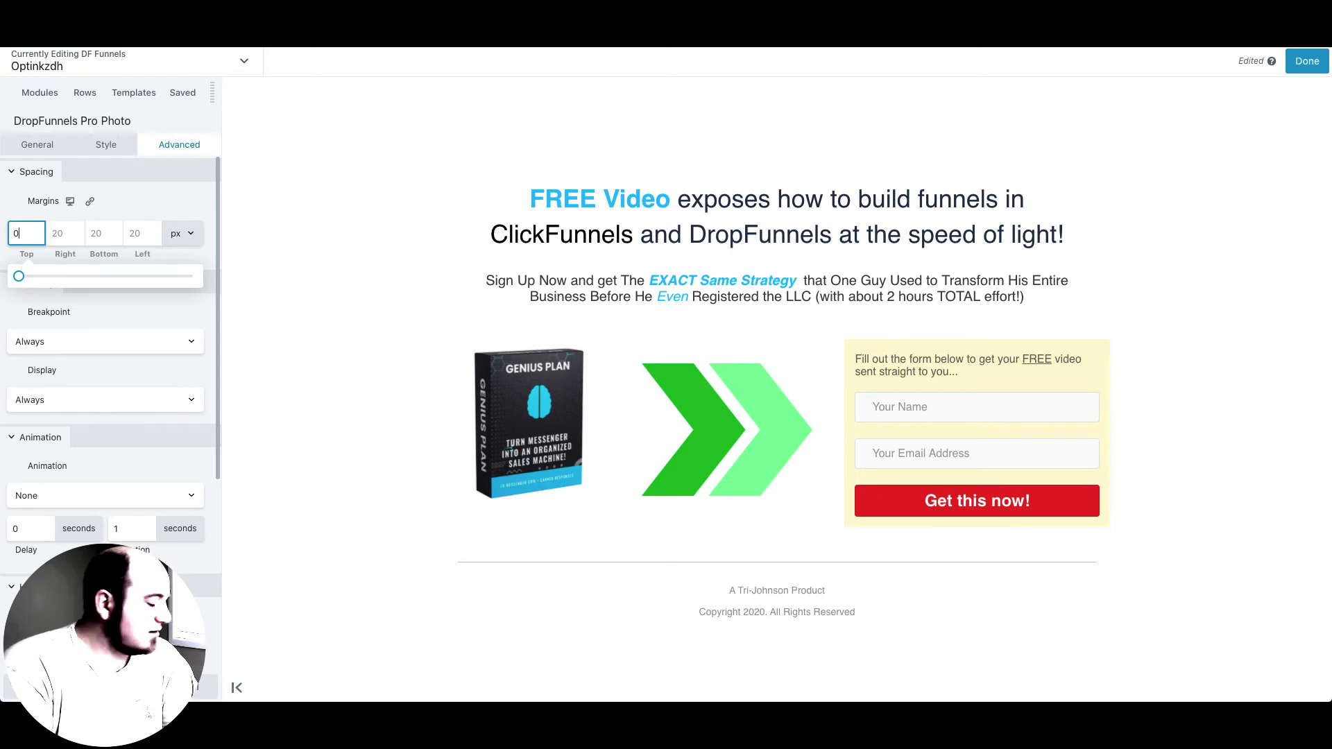
text(10)
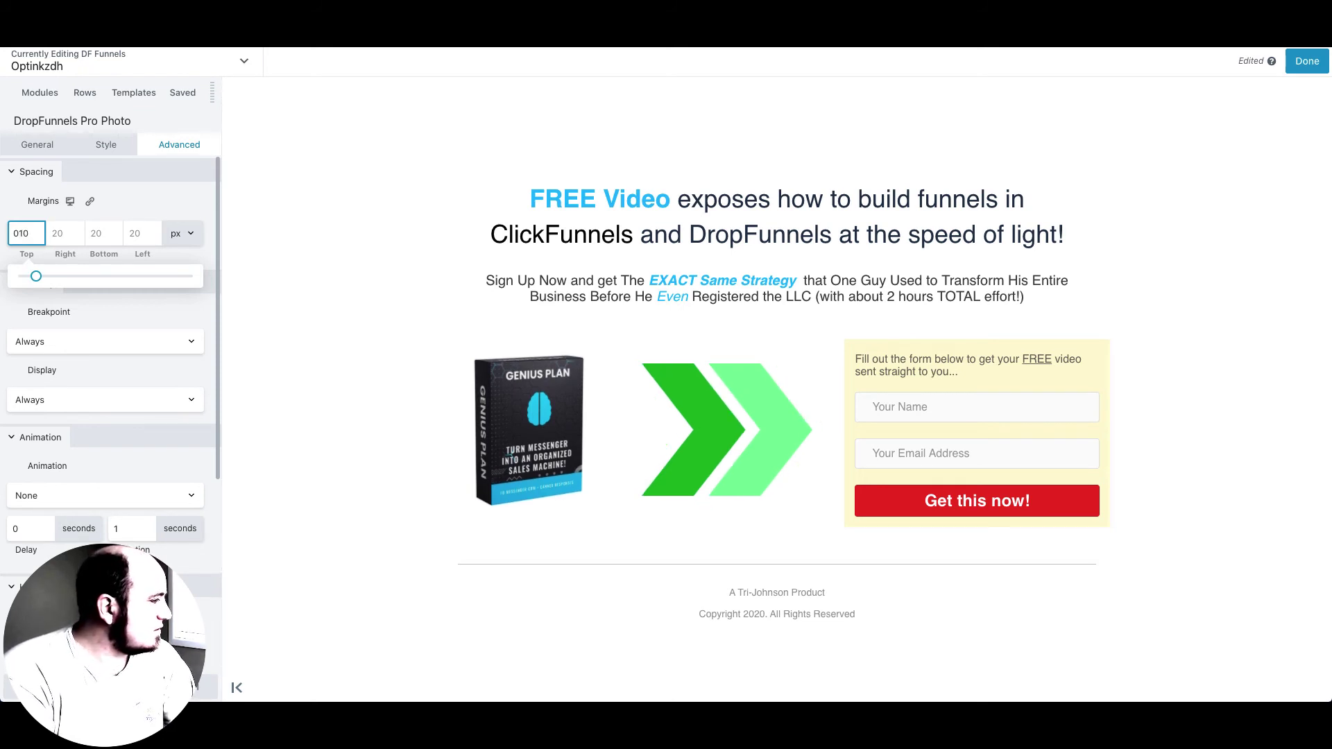
key(BackSpace)
key(BackSpace)
key(BackSpace)
text(20)
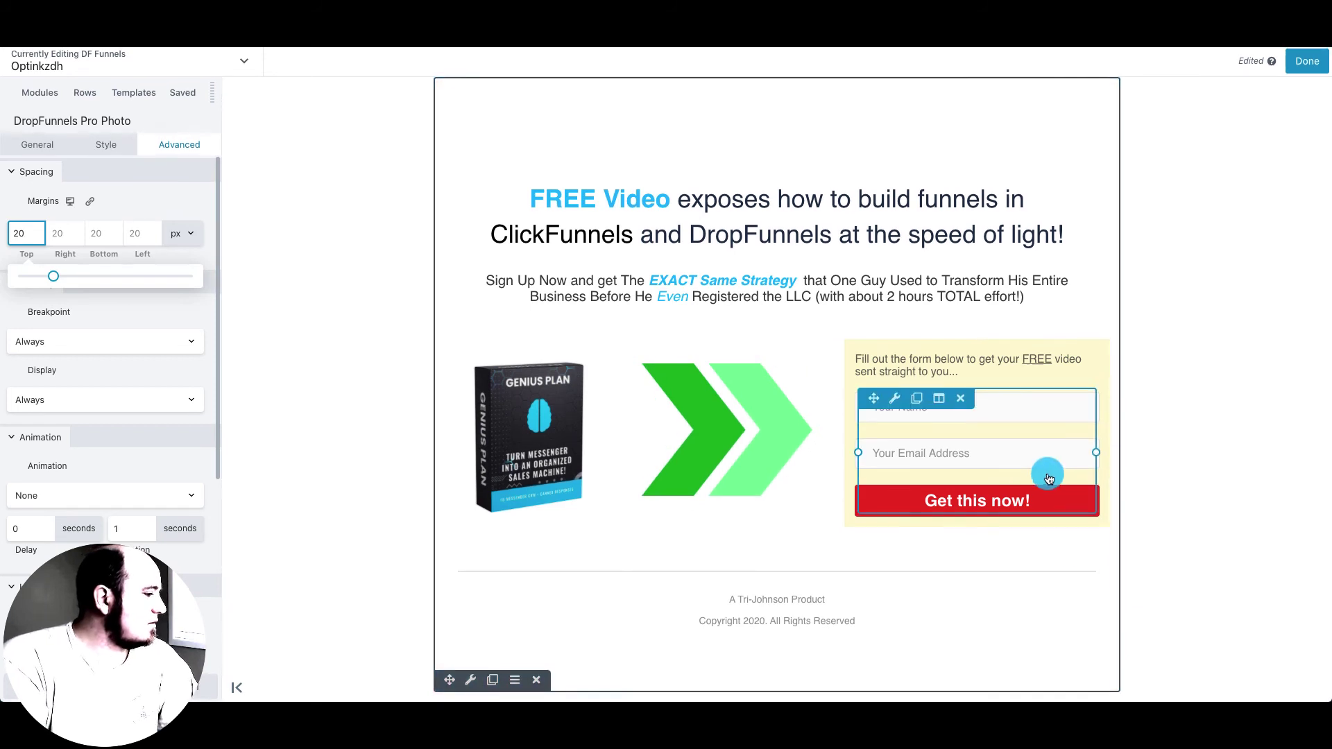
- Publish the optin page from the editor's top bar
click(1306, 61)
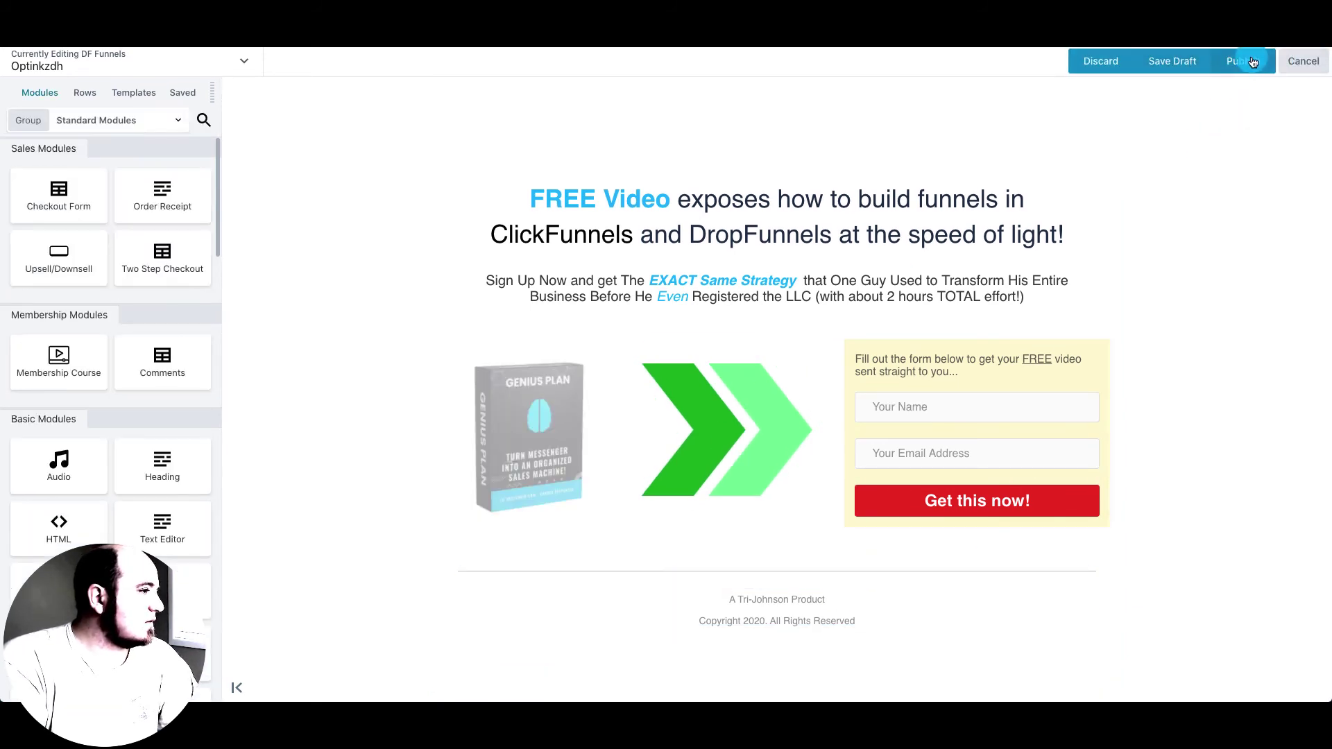
click(1252, 61)
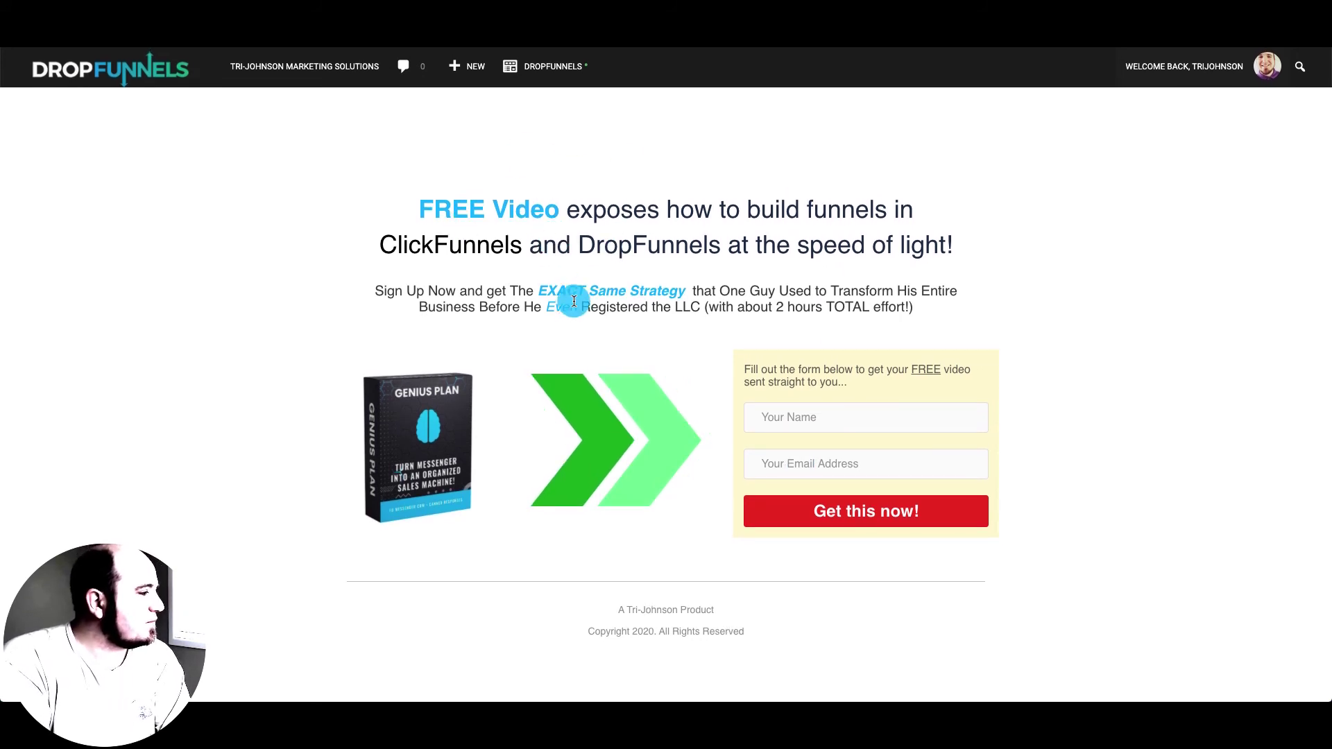
- Relaunch the builder on the Optinkzdh page, check the Rows layouts, then scroll through the Modules list
click(542, 73)
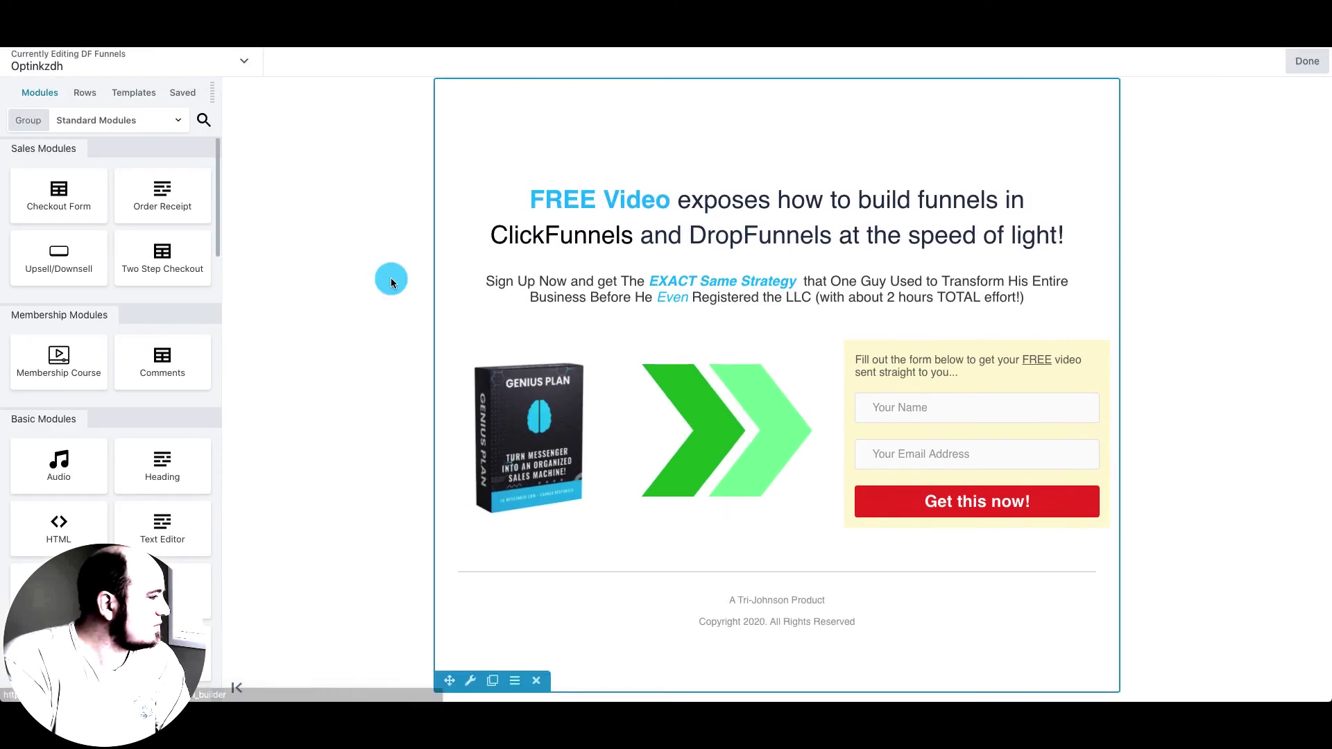
click(77, 96)
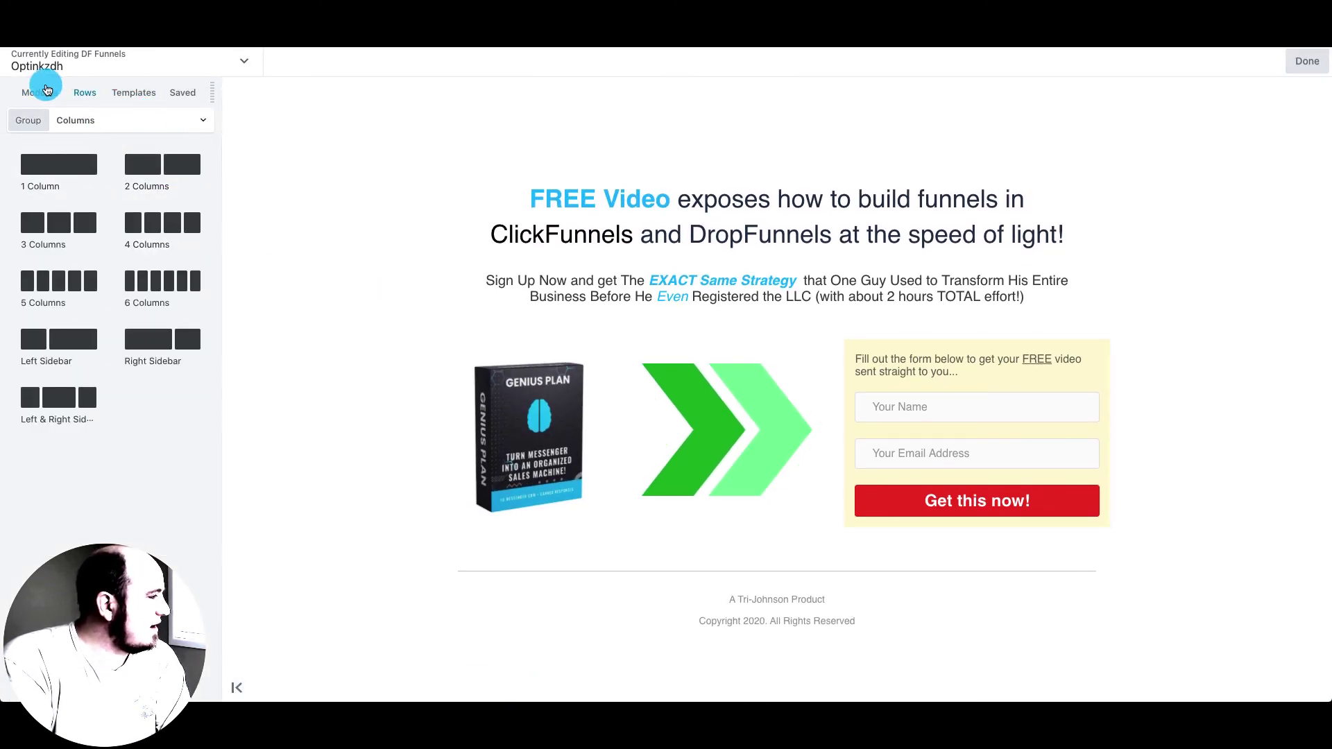
click(40, 91)
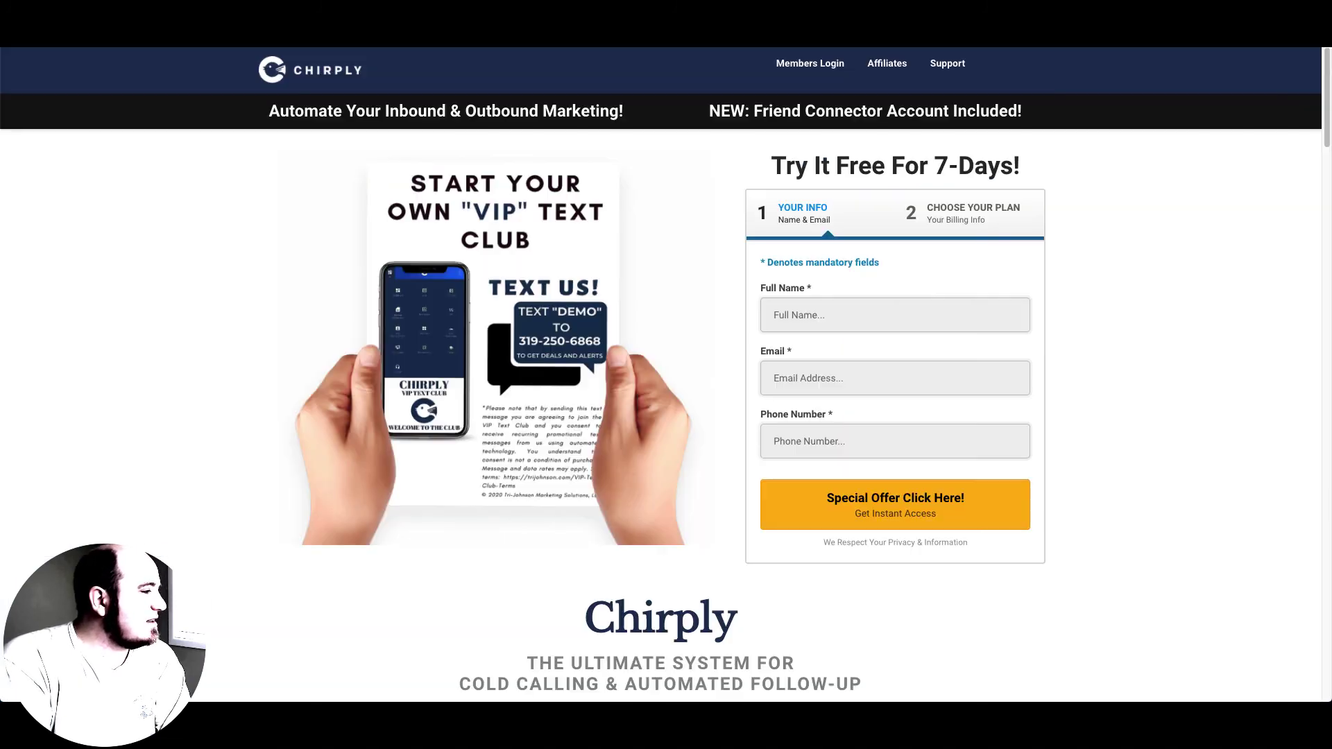
scroll(554, 214, down, 5)
scroll(555, 214, up, 5)
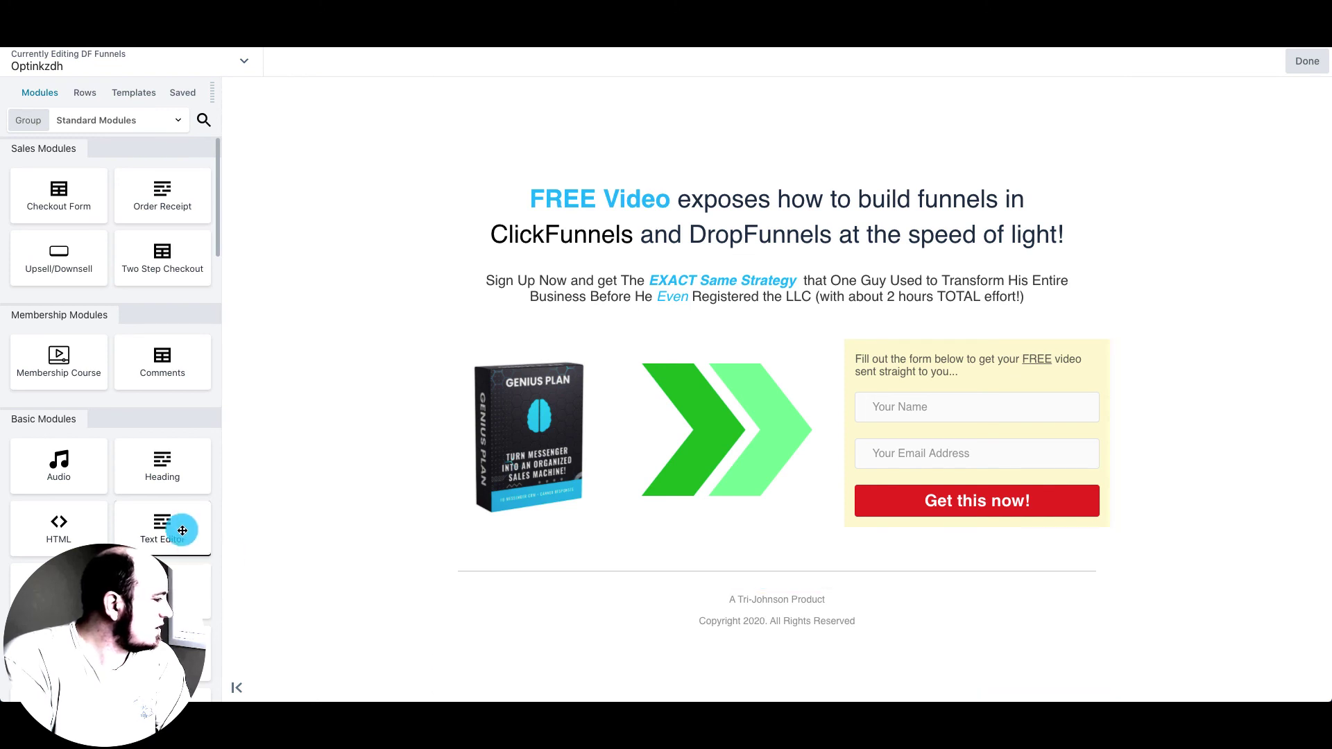
scroll(182, 529, down, 3)
scroll(182, 530, down, 3)
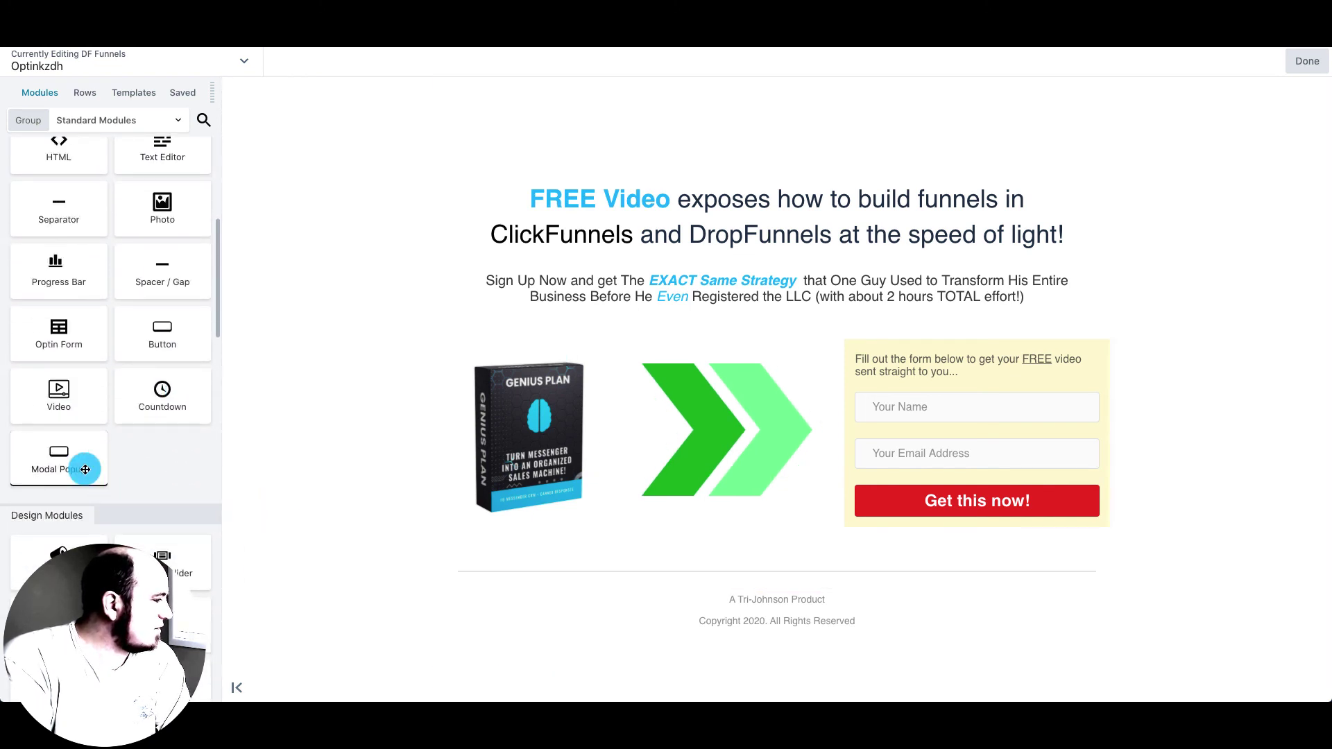
scroll(86, 470, down, 6)
scroll(85, 470, down, 10)
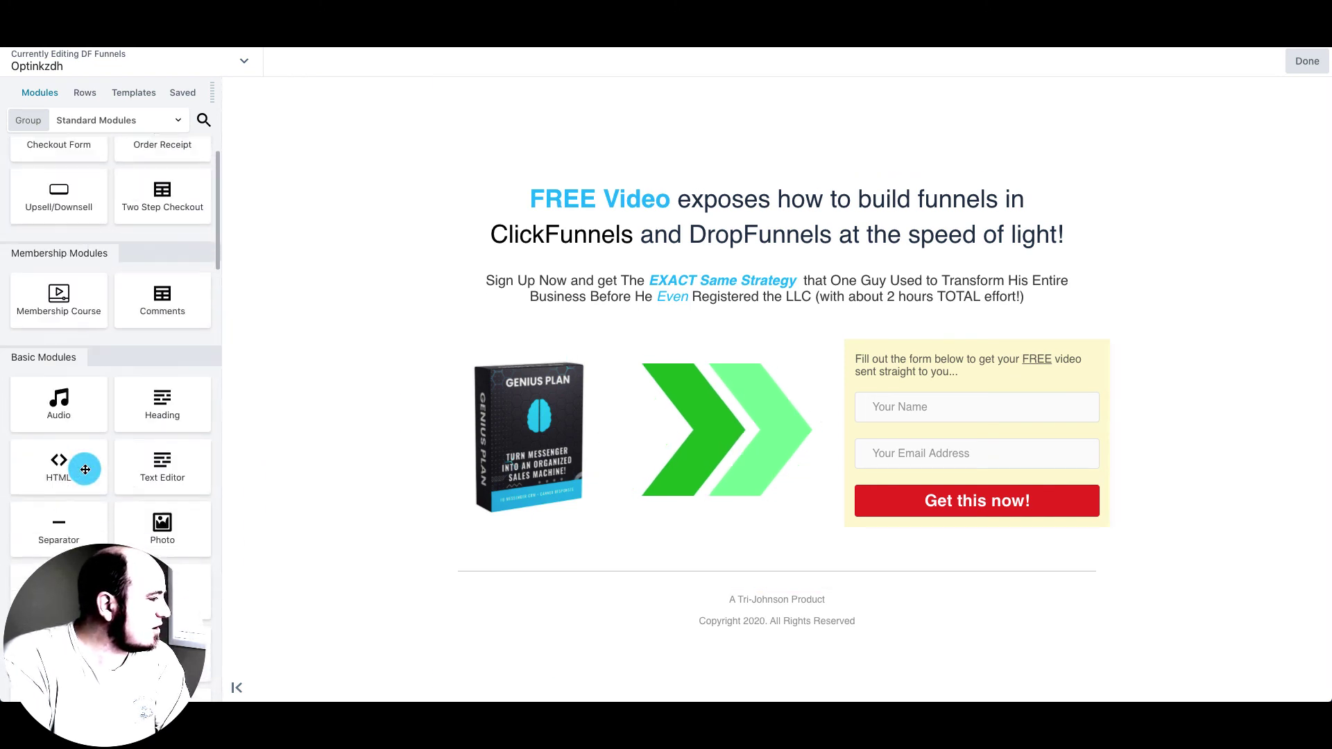